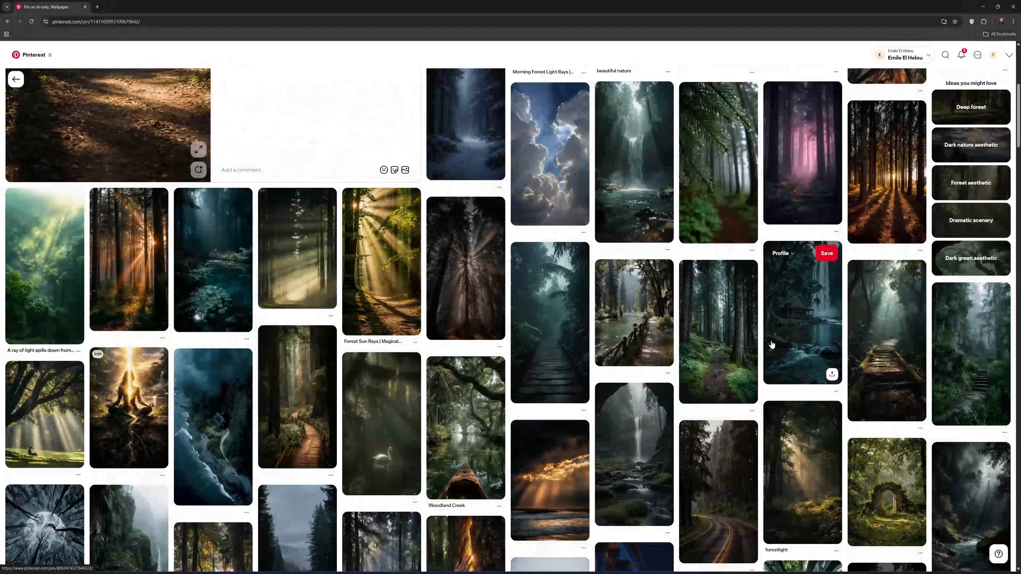
Browse the related forest and landscape pins for a reference image and open one of them
scroll(607, 295, "down", 20)
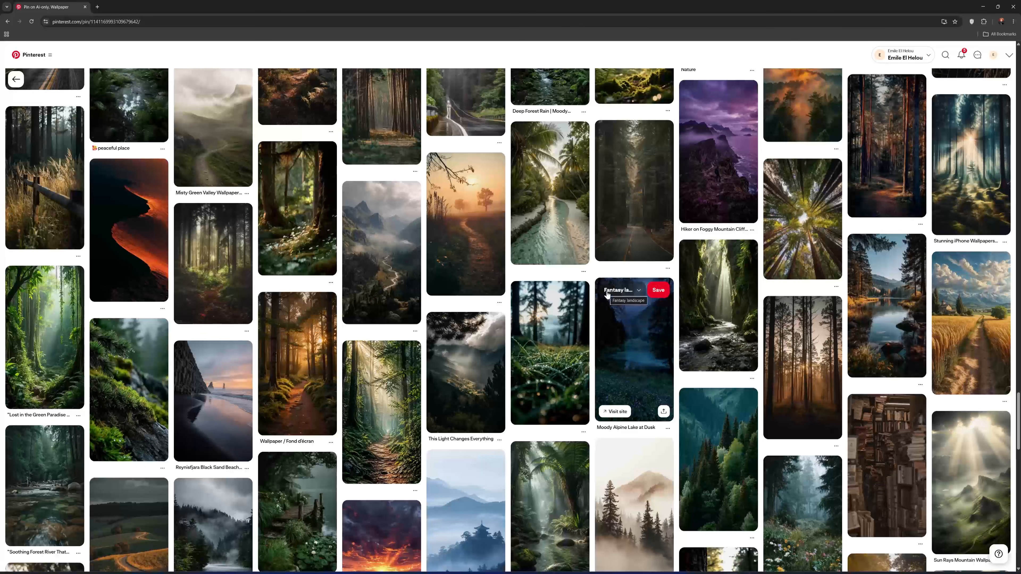
scroll(559, 306, "down", 15)
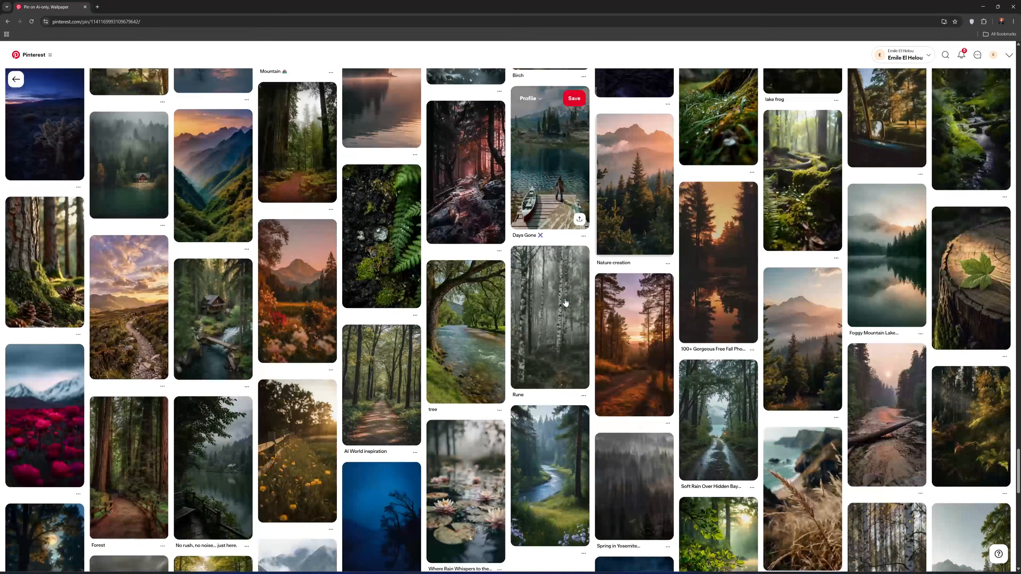
left_click(559, 306)
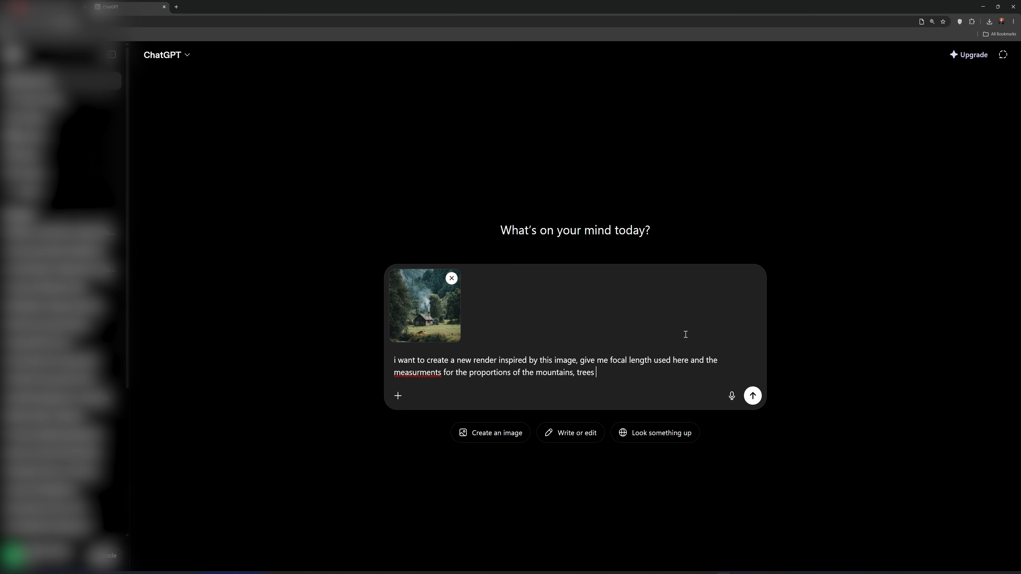
In ChatGPT, ask for the cabin image's focal length, mountain, tree and house proportions and house-to-camera distance, and read the answer
key("Return")
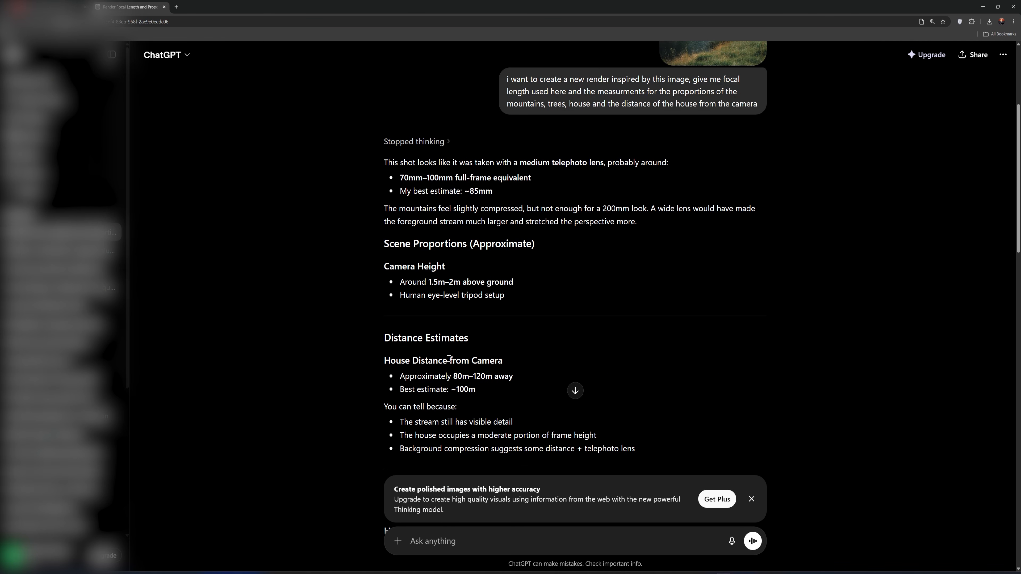
left_click(752, 500)
scroll(560, 340, "down", 3)
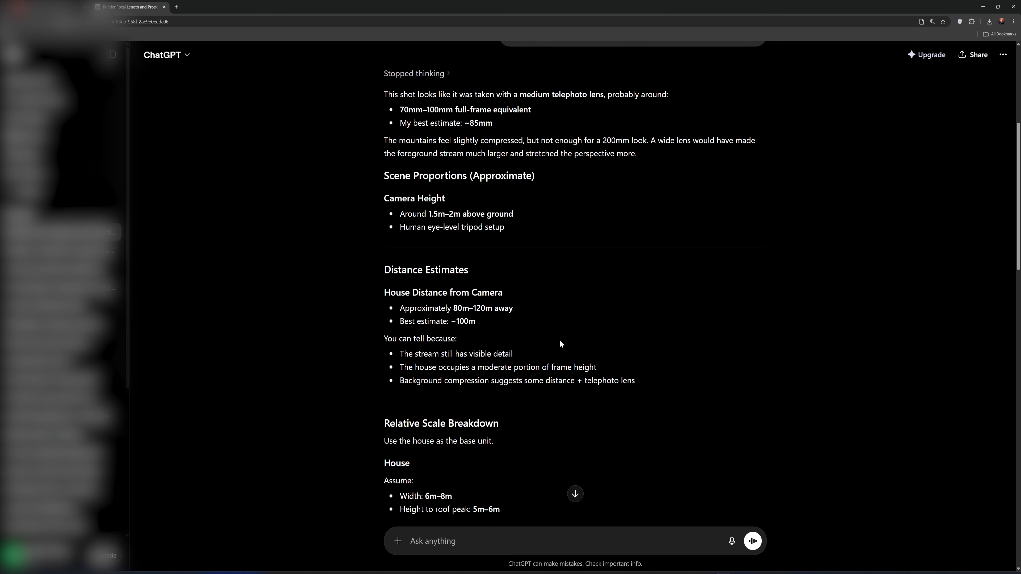
scroll(563, 340, "down", 2)
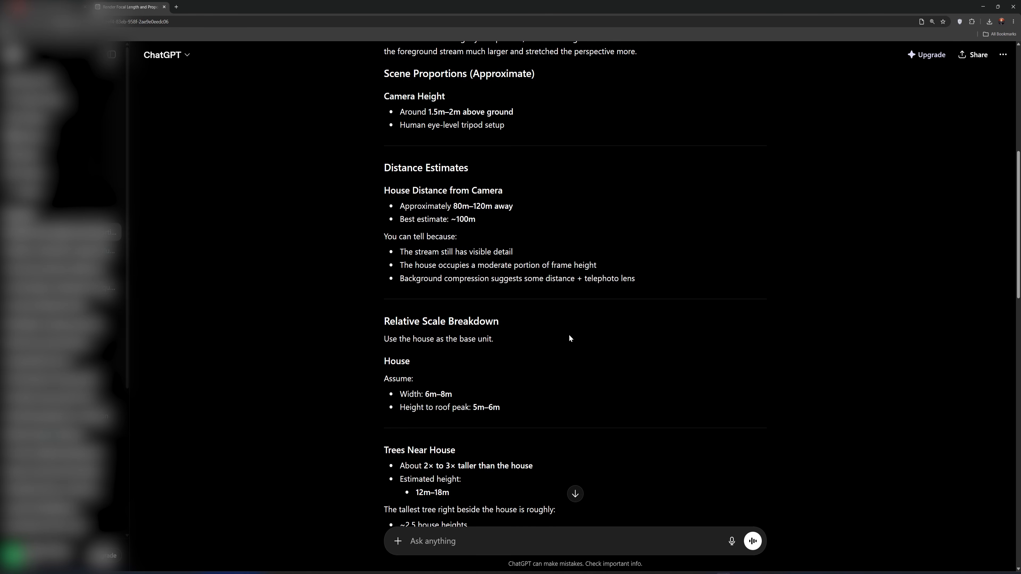
scroll(569, 335, "down", 15)
scroll(579, 328, "up", 2)
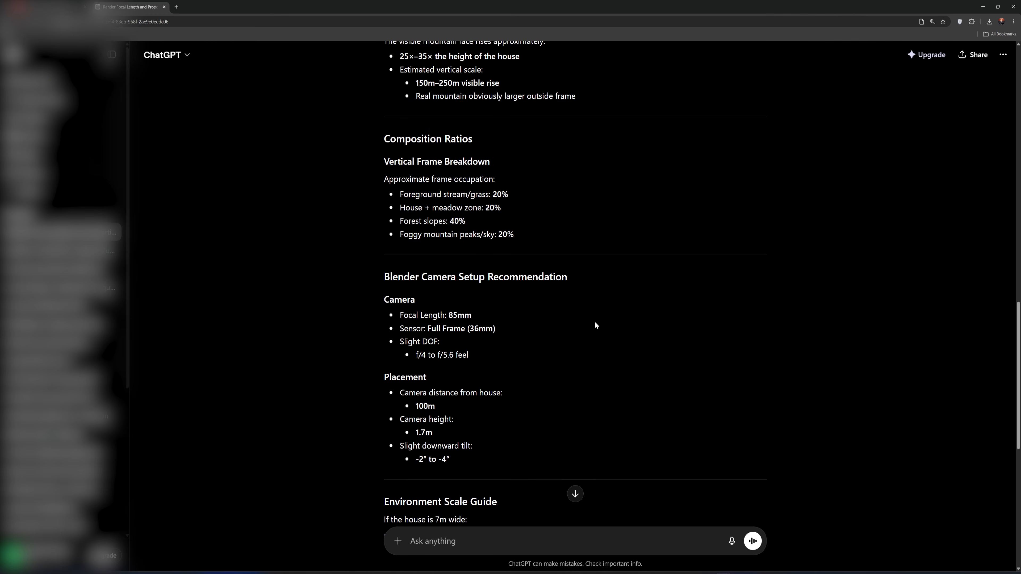
scroll(601, 320, "down", 4)
Switch to Blender and set the camera's focal length to 85 mm with its background image depth on Front
key("alt+Tab")
left_click(844, 238)
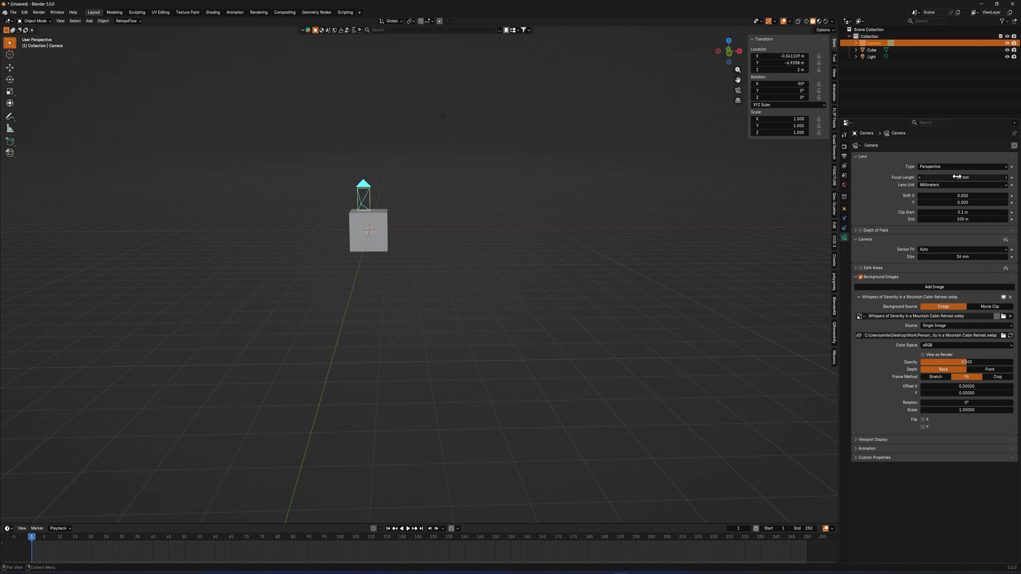
key("KP_0")
middle_click_drag(566, 294, 506, 348)
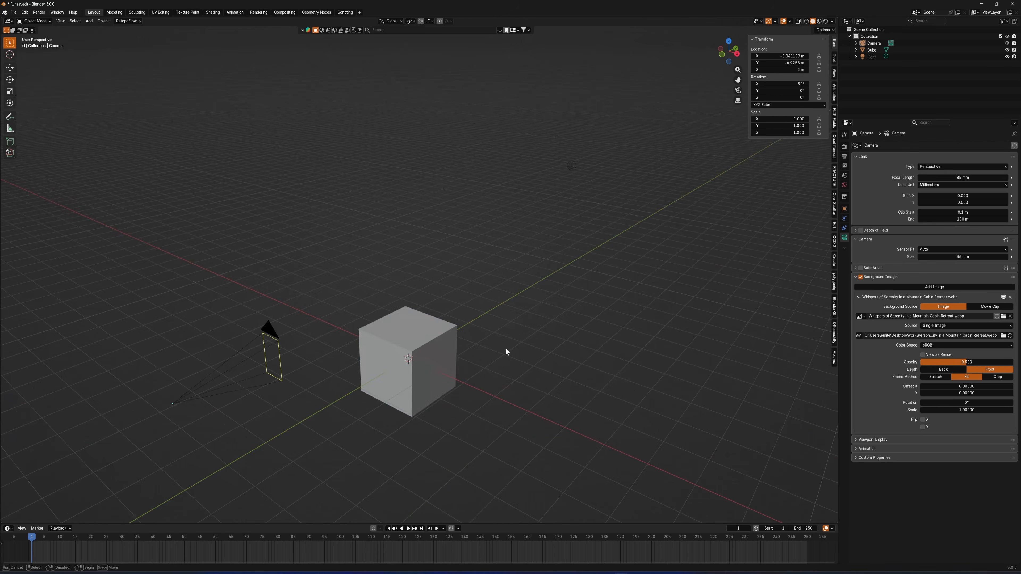
Delete the default cube and light, and add a ground plane scaled up by 25
left_click(421, 359)
key("Delete")
key("shift+a")
mouse_move(423, 372)
left_click(474, 371)
scroll(502, 357, "down", 9)
key("s")
key("2")
key("5")
key("Return")
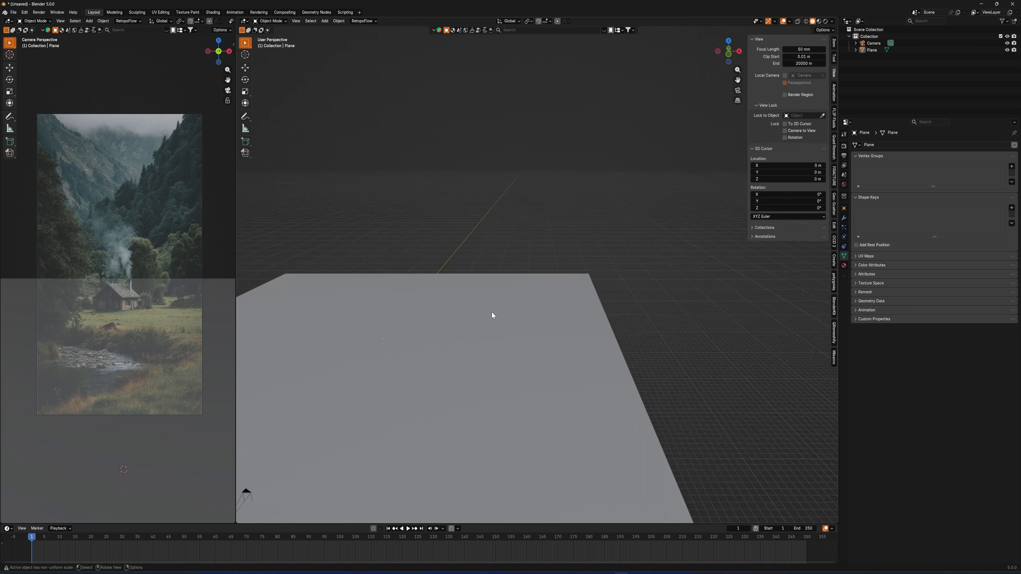
Add a noise-based landscape mesh with the Marble noise type, Voronoi F2-F1 basis and no falloff
key("shift+a")
mouse_move(497, 356)
left_click(524, 429)
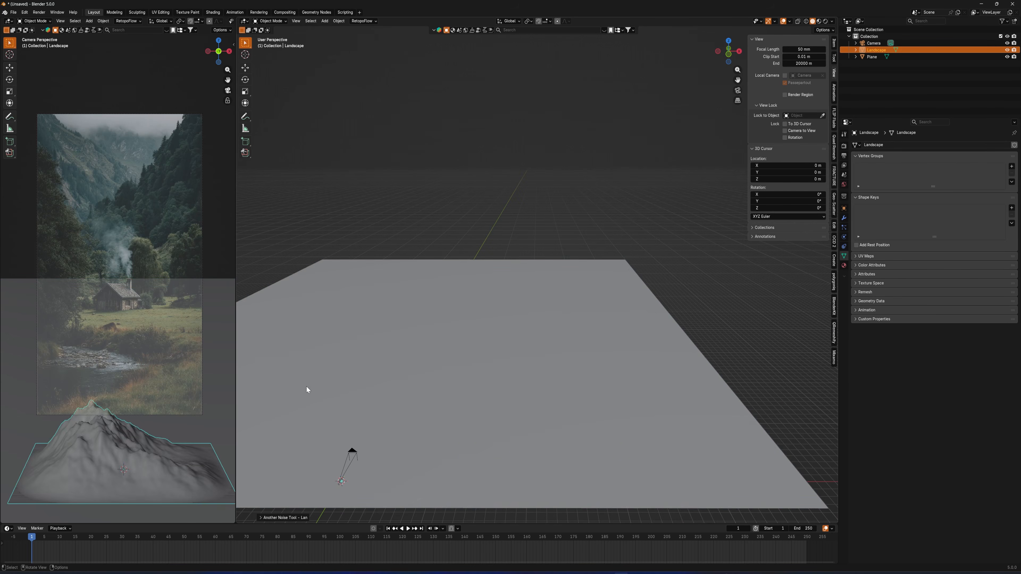
left_click(286, 518)
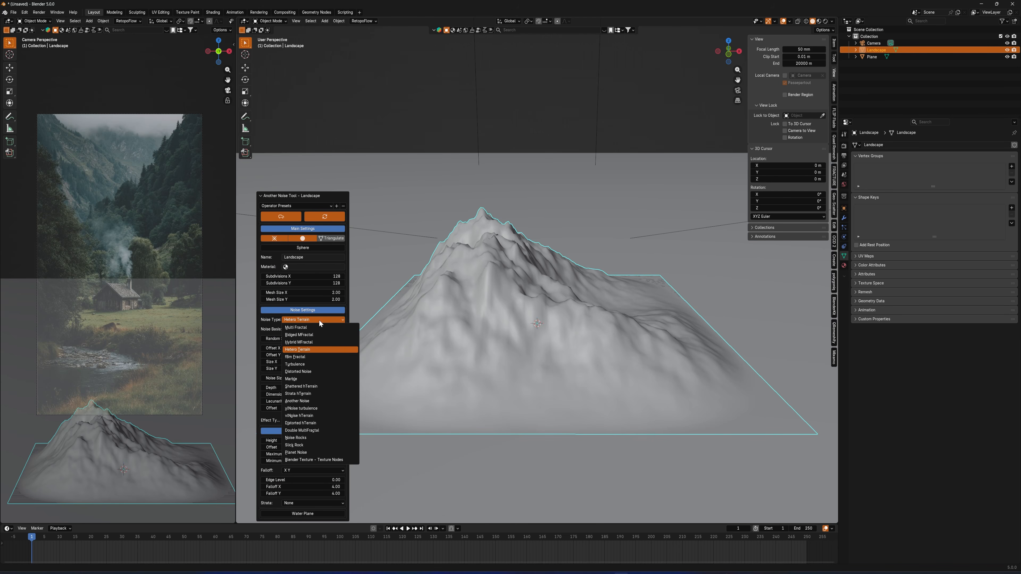
left_click(291, 379)
Scale the cliff-like landscape up to about 950 m wide
middle_click_drag(422, 281, 529, 290)
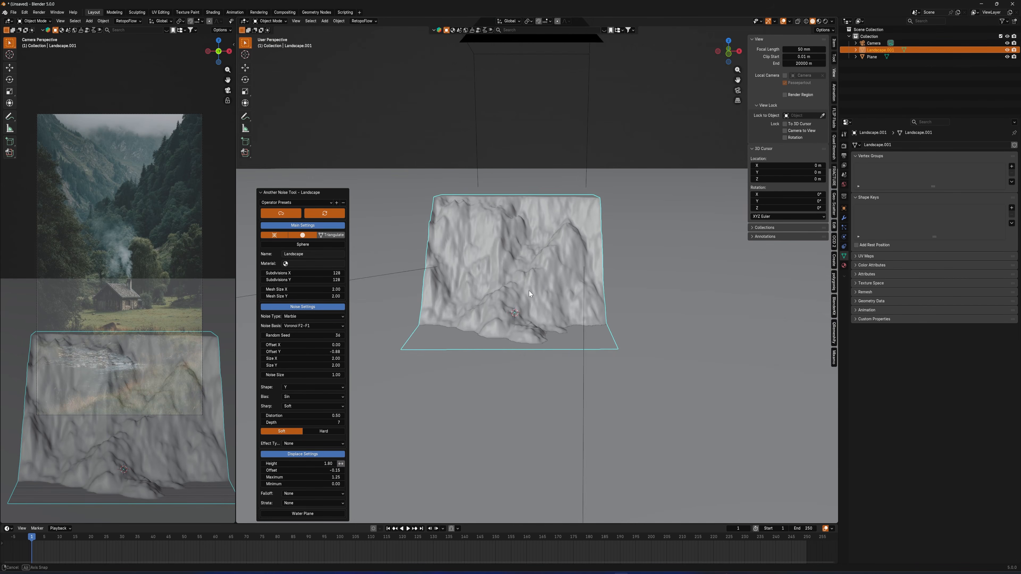
scroll(529, 290, "down", 4)
scroll(438, 427, "up", 2)
left_click(438, 427)
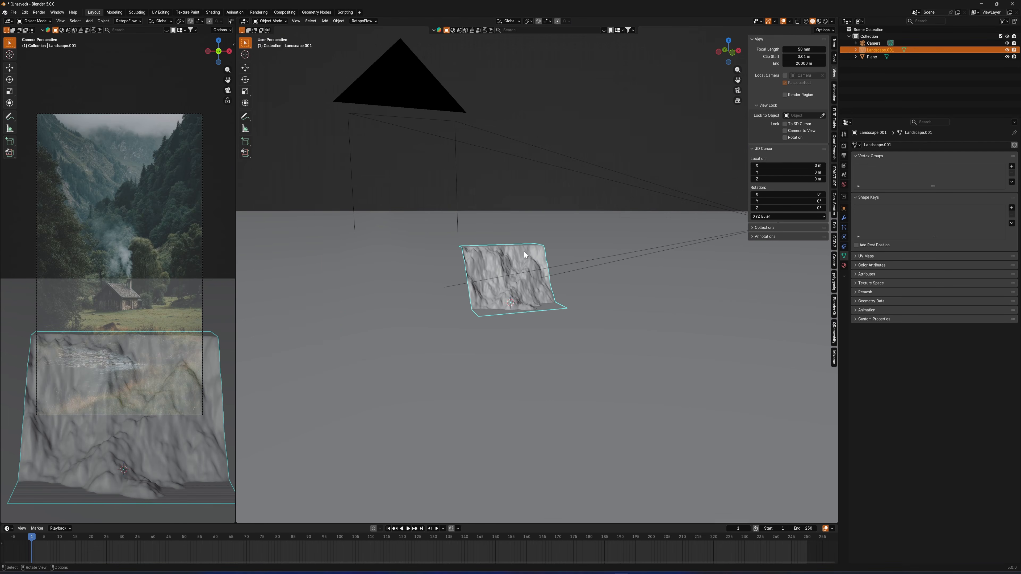
middle_click_drag(529, 225, 524, 198)
left_click(524, 198)
scroll(547, 269, "down", 6)
left_click(548, 269)
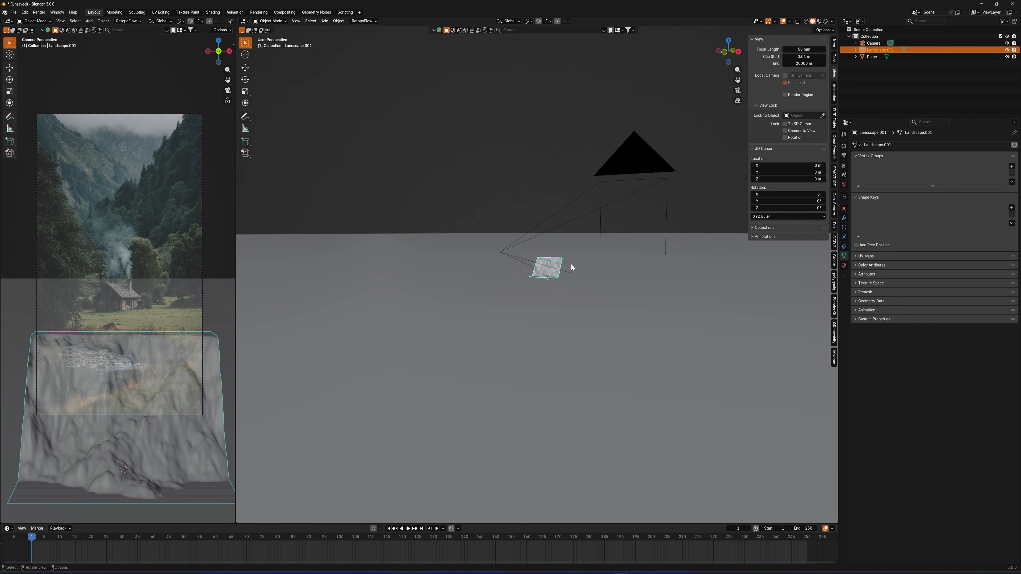
left_click(834, 43)
key("s")
left_click(664, 242)
middle_click_drag(663, 241, 563, 274)
key("s")
left_click(651, 322)
scroll(603, 314, "down", 4)
key("s")
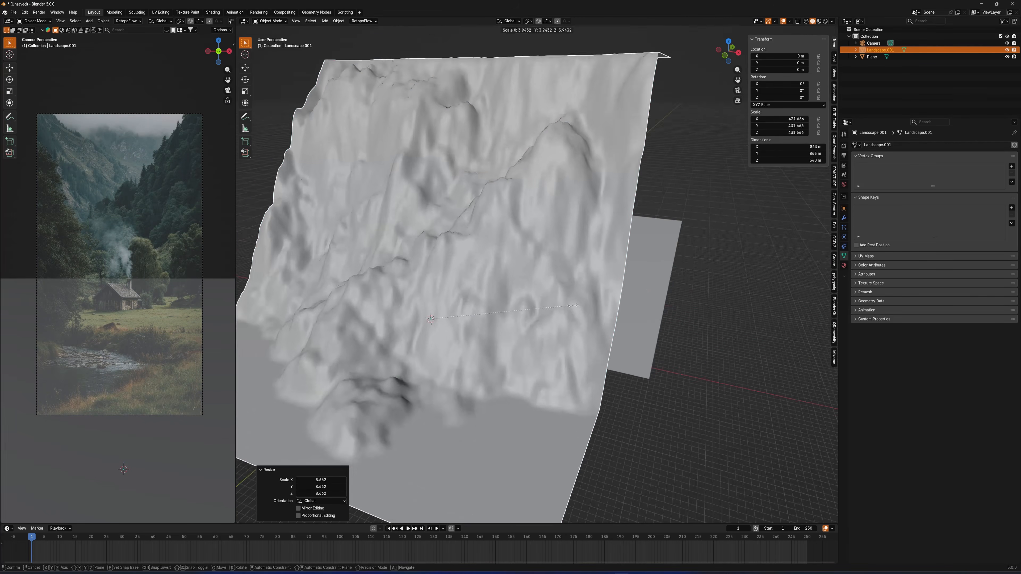
left_click(603, 346)
Move the landscape about 1178 m along the Y axis, behind the ground plane
scroll(599, 342, "down", 4)
key("g")
key("y")
left_click(616, 306)
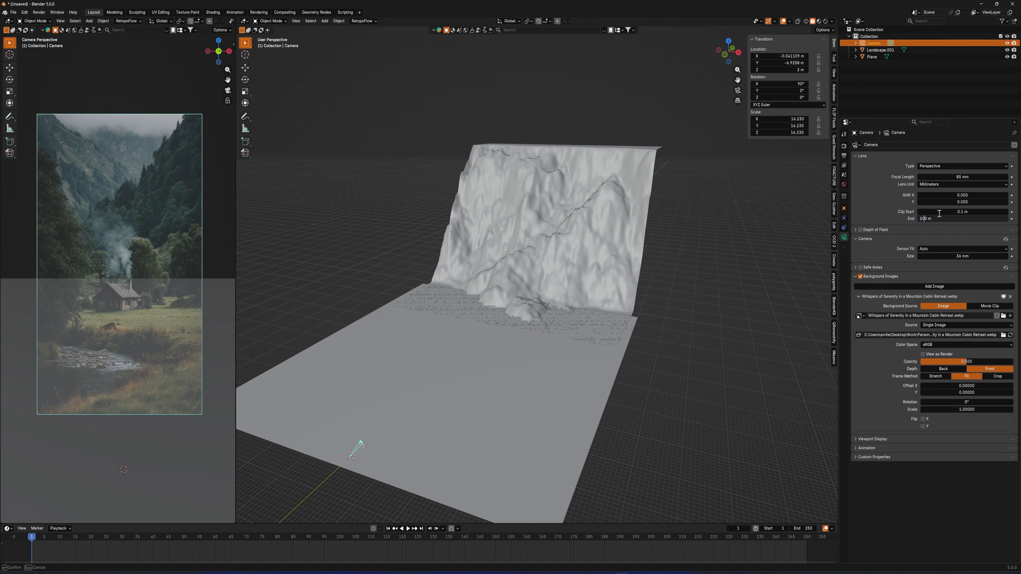
Set the camera's clip end to 10000 m
type("00")
key("Return")
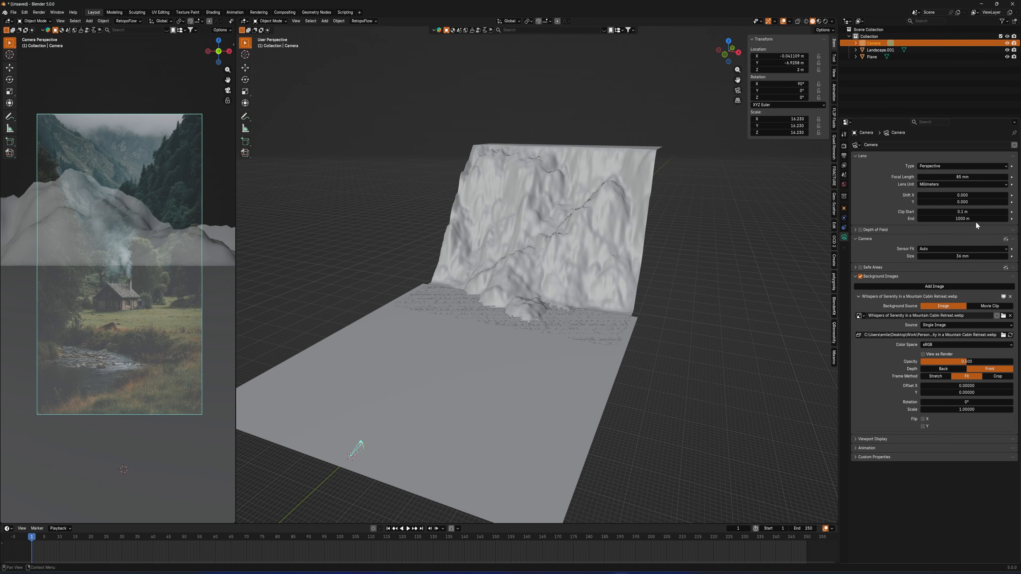
type("0")
key("Return")
Rotate the landscape around the Z axis and scale it down to about 625 m wide
left_click(591, 246)
middle_click_drag(591, 246, 618, 249)
scroll(619, 250, "down", 3)
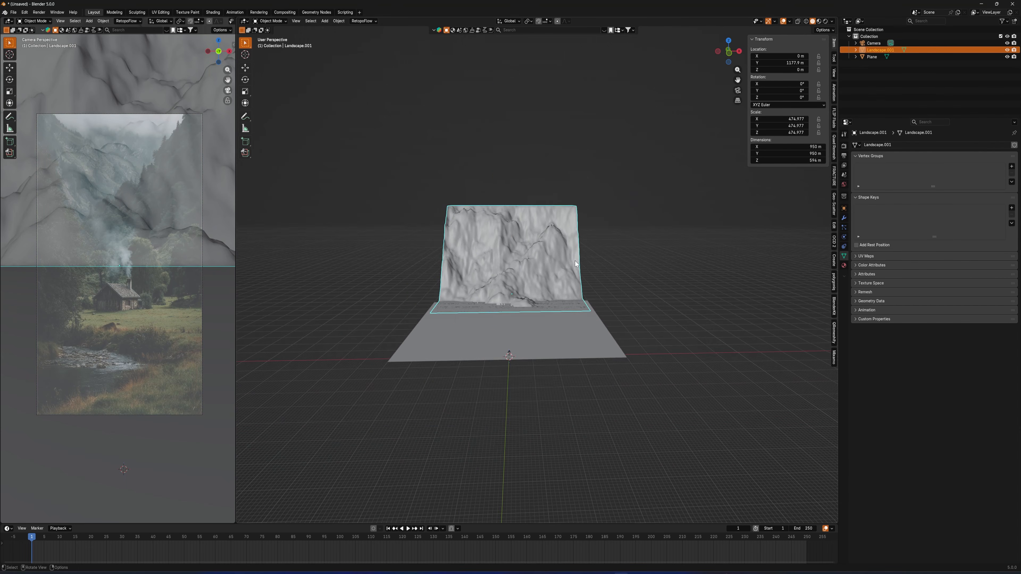
key("r")
key("z")
left_click(682, 288)
key("s")
left_click(620, 301)
Move the landscape about 318 m along X and rotate it to about -49° around Z
key("g")
key("x")
left_click(673, 318)
scroll(659, 314, "up", 2)
key("r")
key("z")
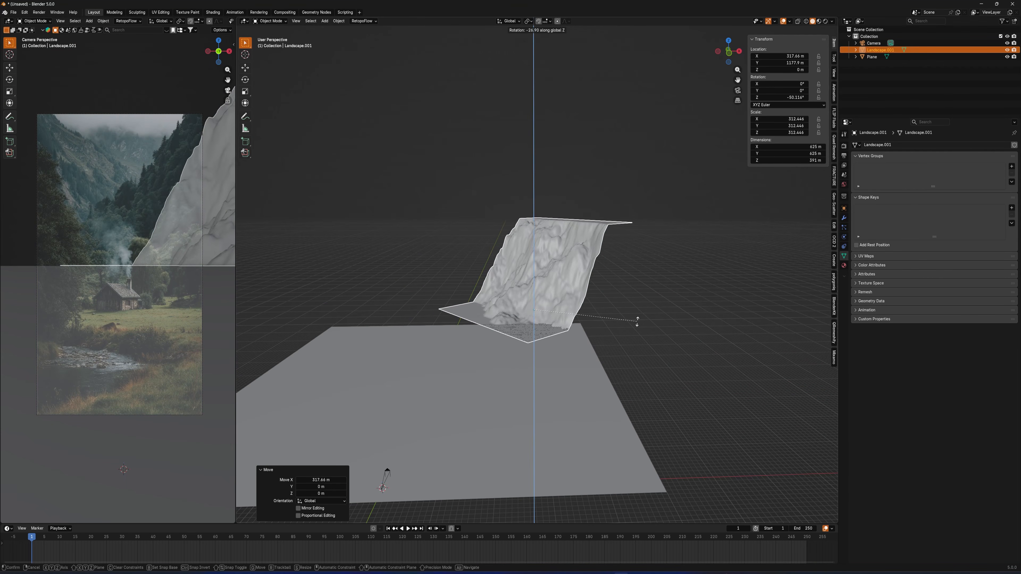
left_click(675, 321)
Enlarge the landscape to about 974 m wide and reposition it at about 341 m on X and -54 m on Z
key("g")
key("x")
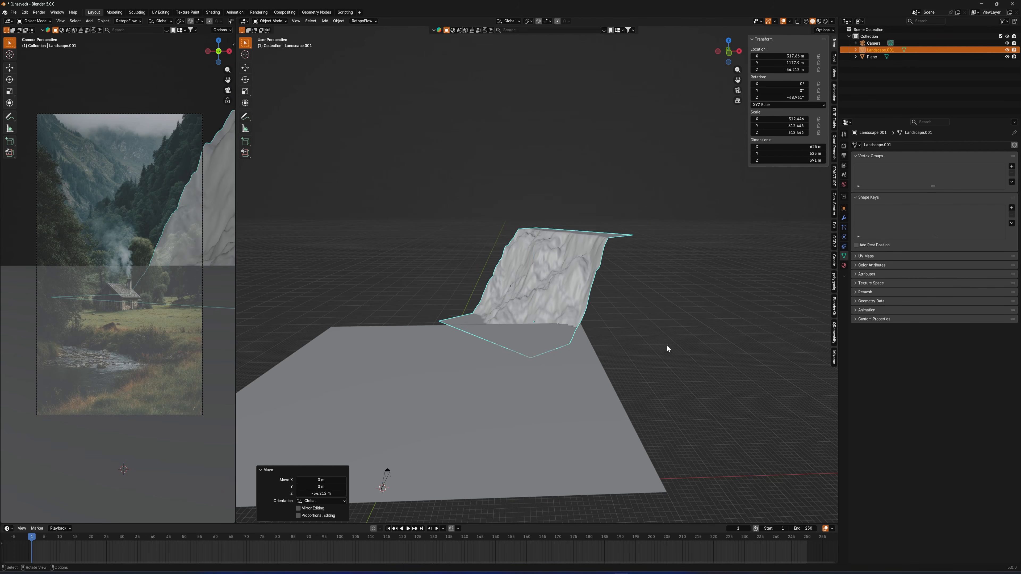
key("s")
left_click(707, 348)
key("g")
key("x")
Toggle the camera view's overlays off and on to compare the mountain slope with the reference image
scroll(173, 24, "down", 4)
left_click(182, 22)
left_click(182, 22)
left_click(182, 22)
left_click(186, 22)
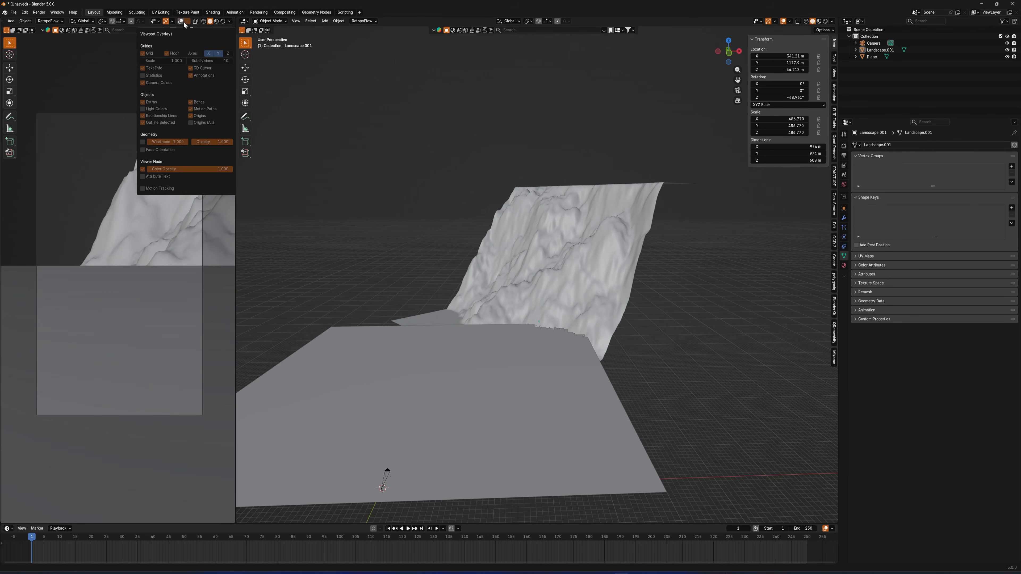
left_click(183, 22)
Tilt the camera to about 92.5° around X and briefly view its background image at full opacity before resetting the opacity
left_click(385, 474)
key("KP_Decimal")
key("r")
key("x")
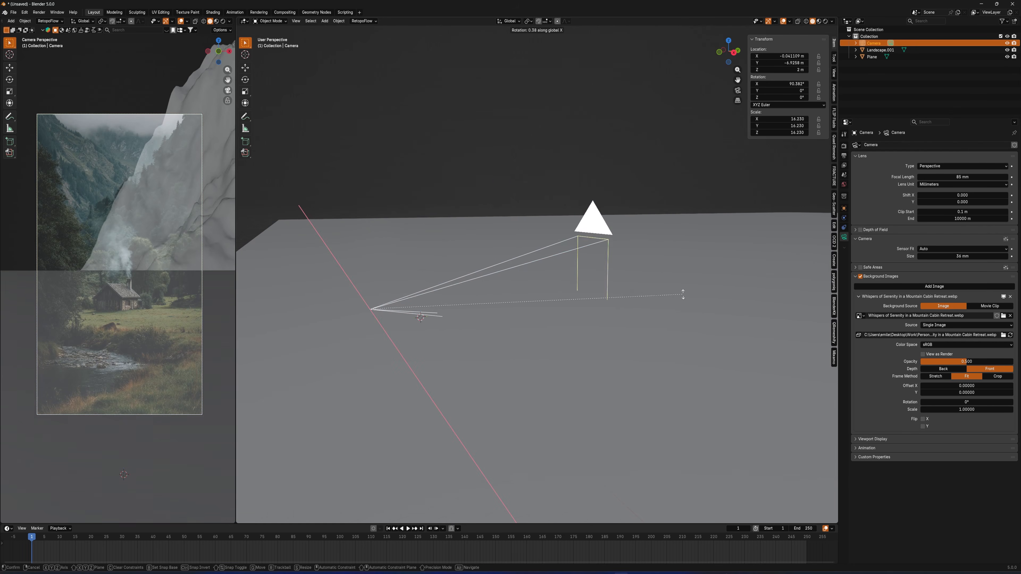
key("r")
key("x")
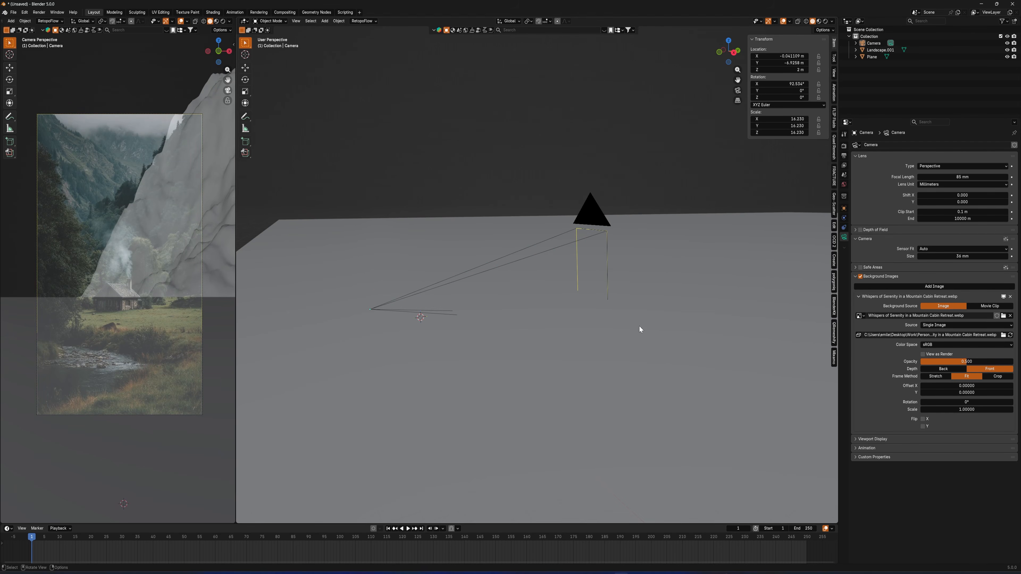
left_click_drag(956, 362, 1006, 361)
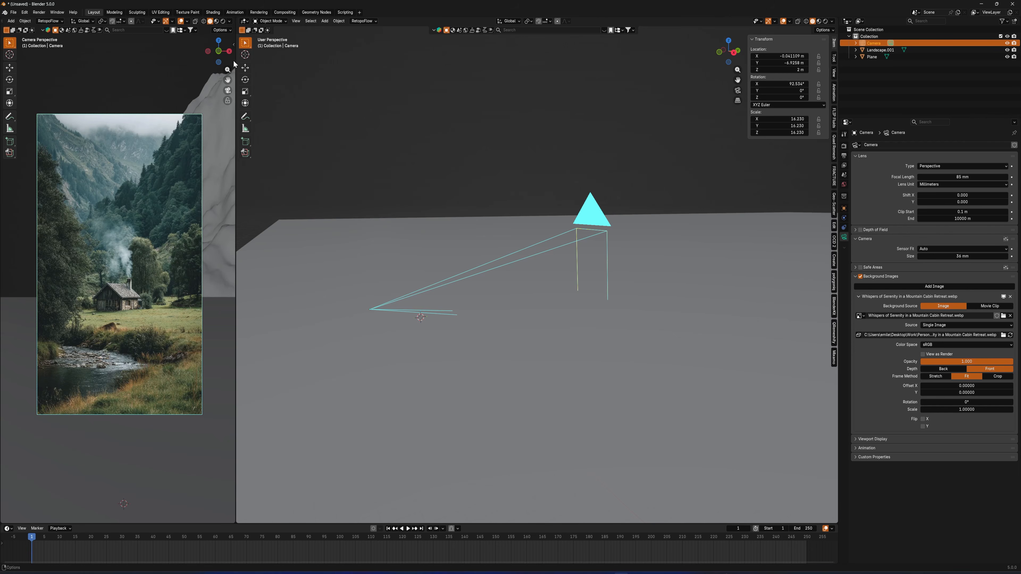
key("BackSpace")
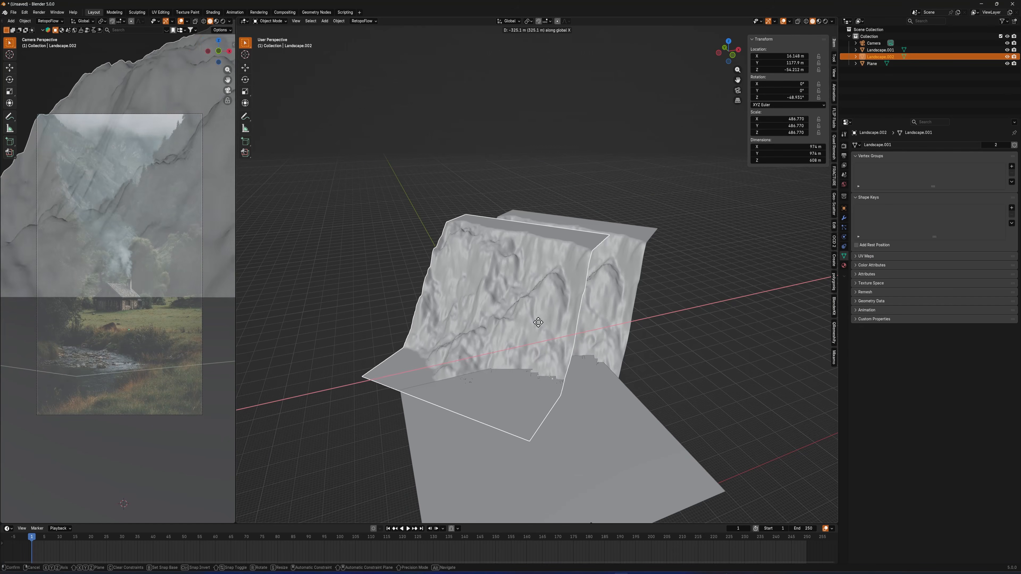
Scale the duplicated landscape up to about 1457 m wide, facing about 54.5° around Z
key("s")
left_click(603, 239)
scroll(603, 239, "down", 3)
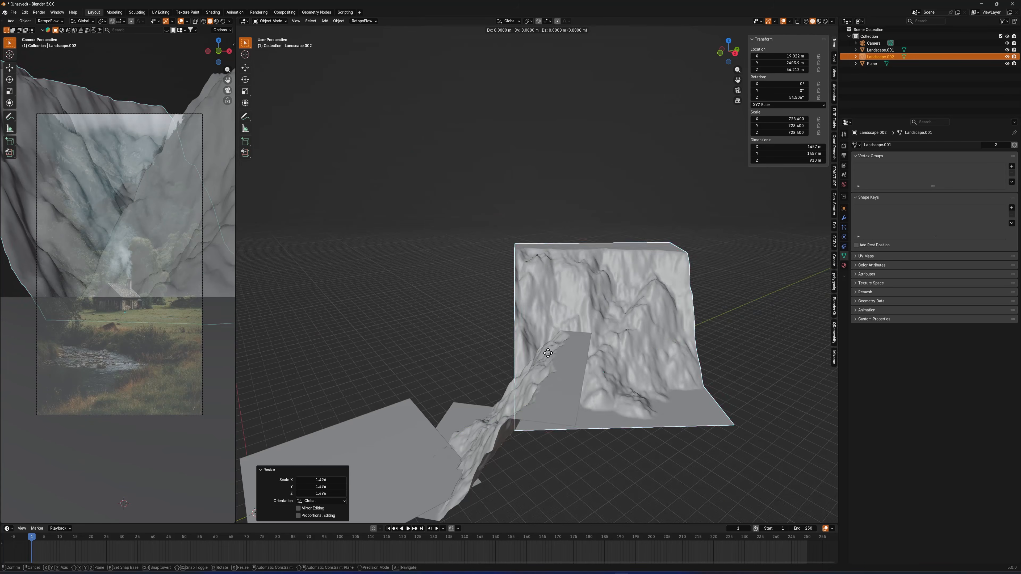
Move the duplicated landscape back to about 3174 m on Y, shift it along X and raise it about 55 m
key("g")
key("y")
left_click(579, 326)
key("g")
key("x")
left_click(579, 326)
key("g")
key("z")
left_click(573, 321)
Enlarge the duplicated landscape to about 1903 m wide and turn it to about 61° around Z, adjusting its X position
key("s")
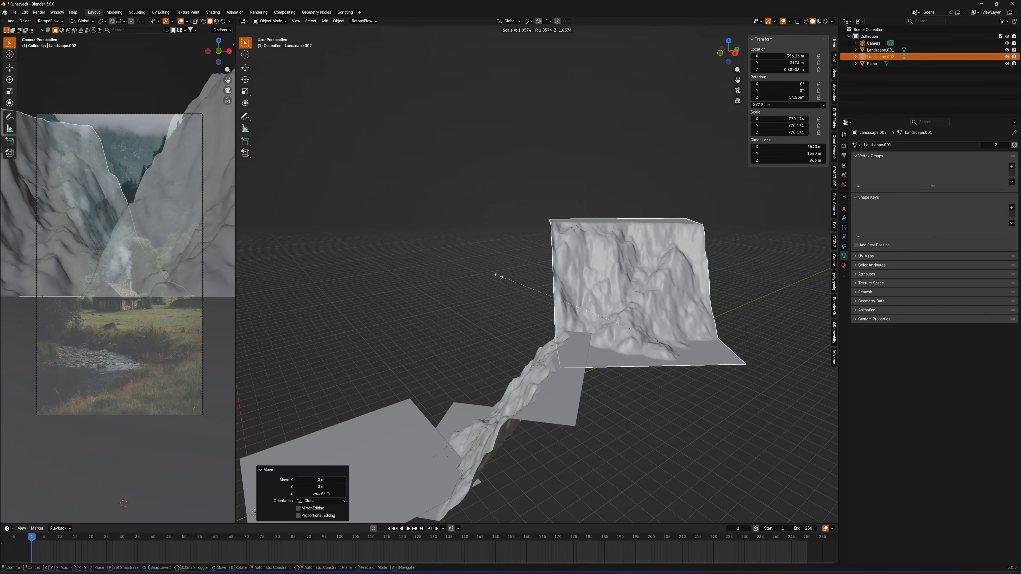
left_click(474, 274)
key("r")
key("z")
left_click(779, 334)
key("g")
key("x")
left_click(776, 335)
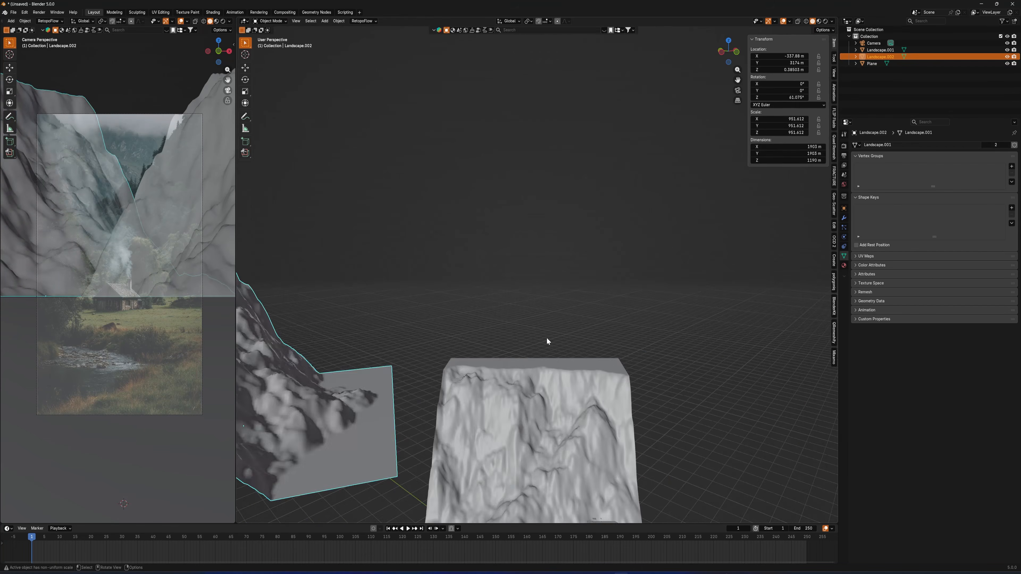
Fine-tune the duplicated landscape's scale and height, and tilt it around the X axis
key("s")
left_click(626, 312)
key("g")
key("z")
left_click(627, 323)
key("r")
key("x")
left_click(597, 265)
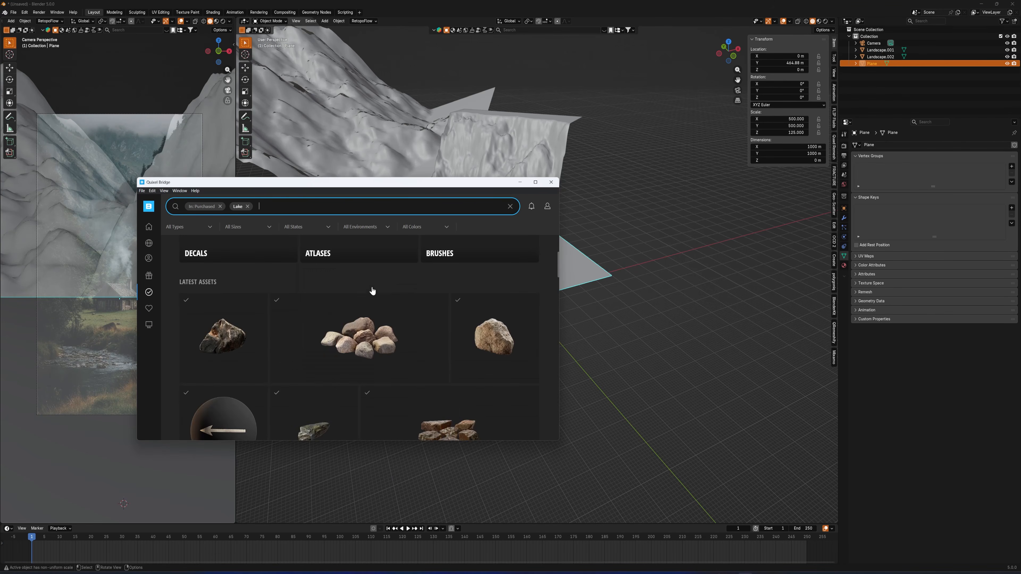
In Quixel Bridge, browse the purchased lake assets and examine the details of Gigantic Tundra Terrain
scroll(372, 290, "down", 15)
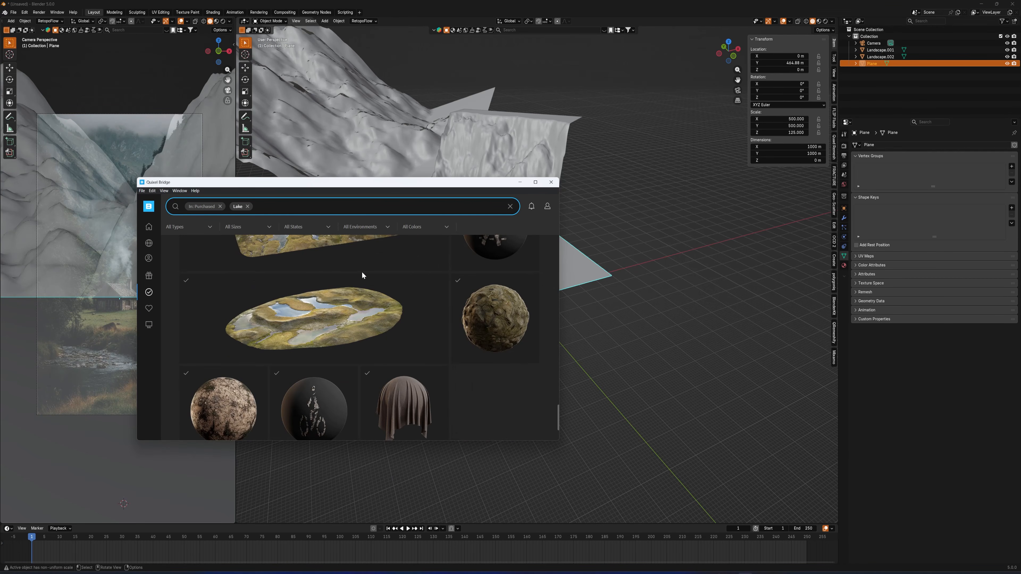
scroll(294, 299, "down", 5)
scroll(301, 328, "up", 5)
left_click(326, 375)
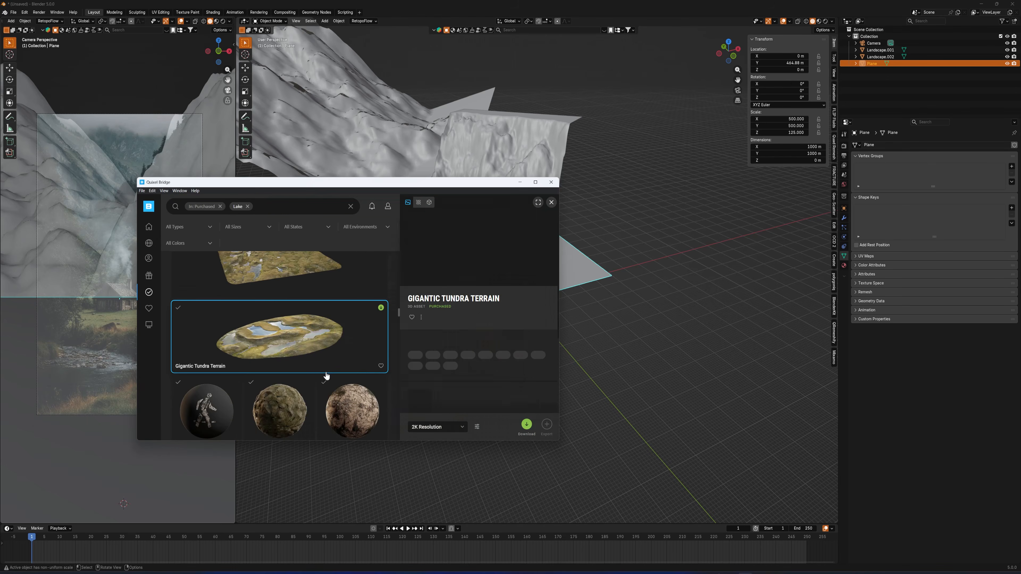
scroll(450, 316, "down", 3)
scroll(448, 334, "up", 3)
scroll(446, 357, "down", 3)
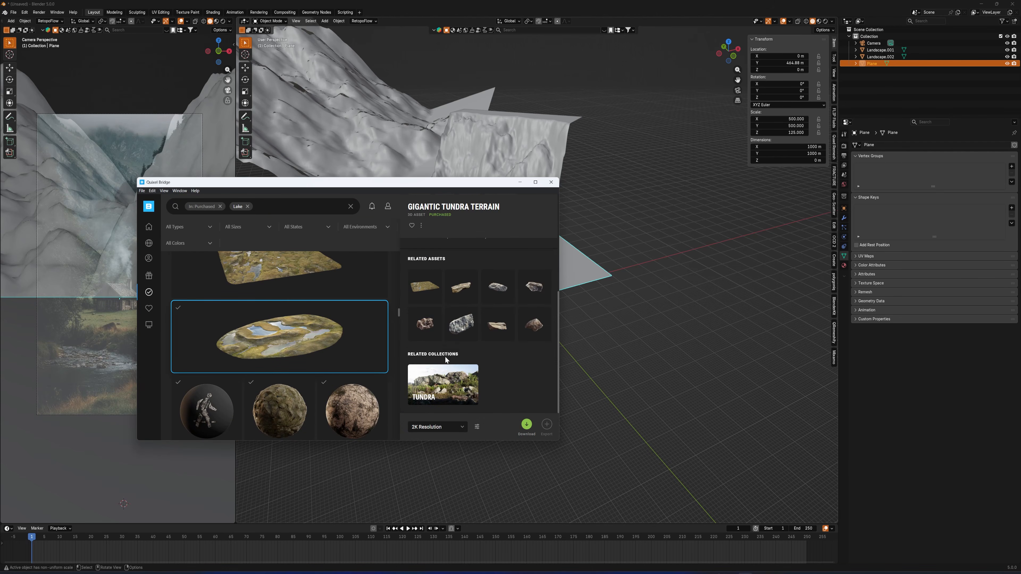
scroll(461, 313, "up", 3)
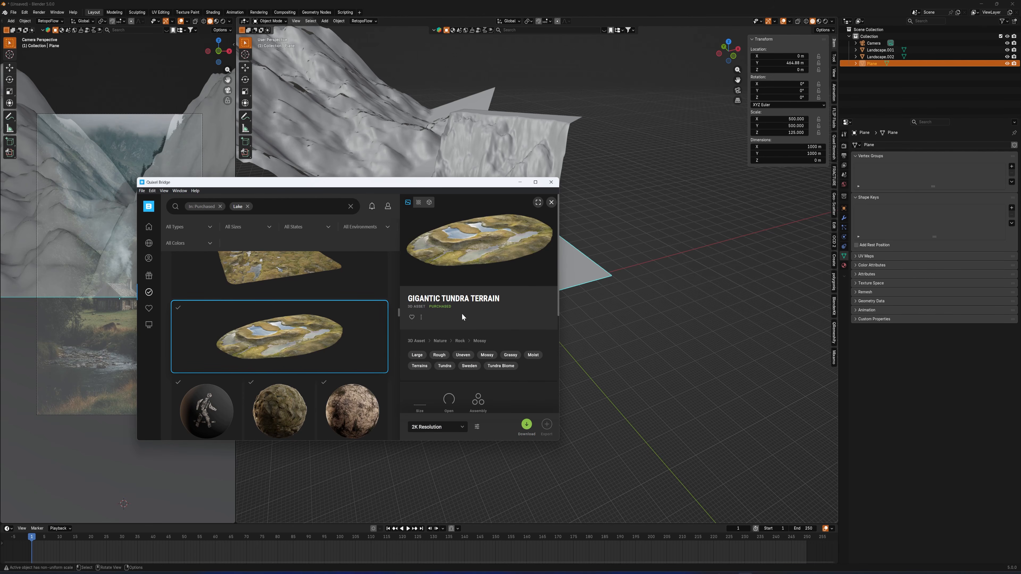
Return to Blender and inspect the terrain layout, comparing the camera view with and without overlays
left_click(155, 82)
left_click(180, 21)
left_click(180, 22)
middle_click_drag(698, 242, 695, 229)
middle_click_drag(695, 229, 655, 344, "shift")
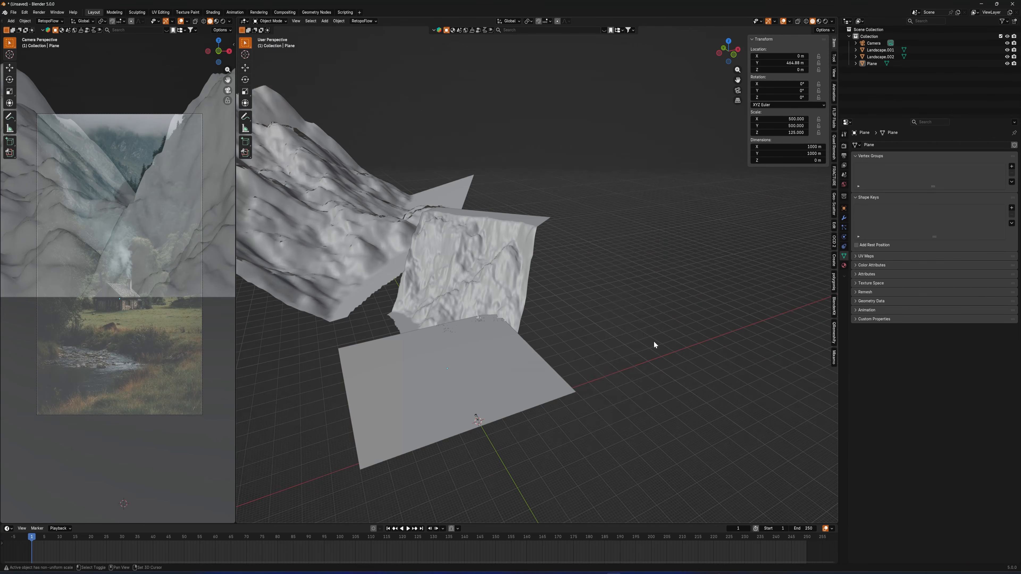
Add a 20 × 20 × 6 m placeholder cube for the cabin, raise it about 3.3 m and move it about 201 m along Y
left_click(652, 375)
key("KP_Decimal")
left_click(786, 147)
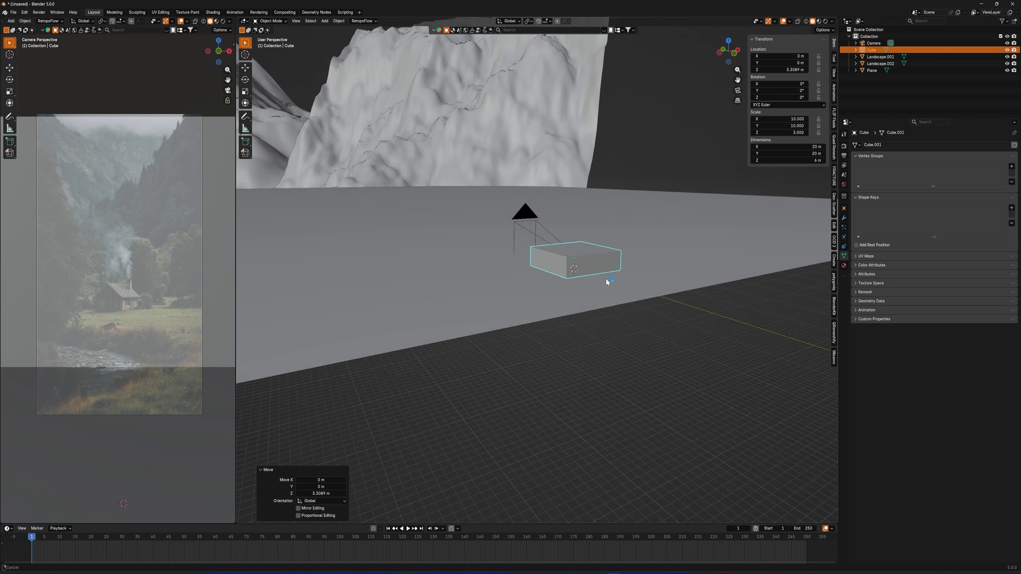
key("g")
key("y")
left_click(483, 191)
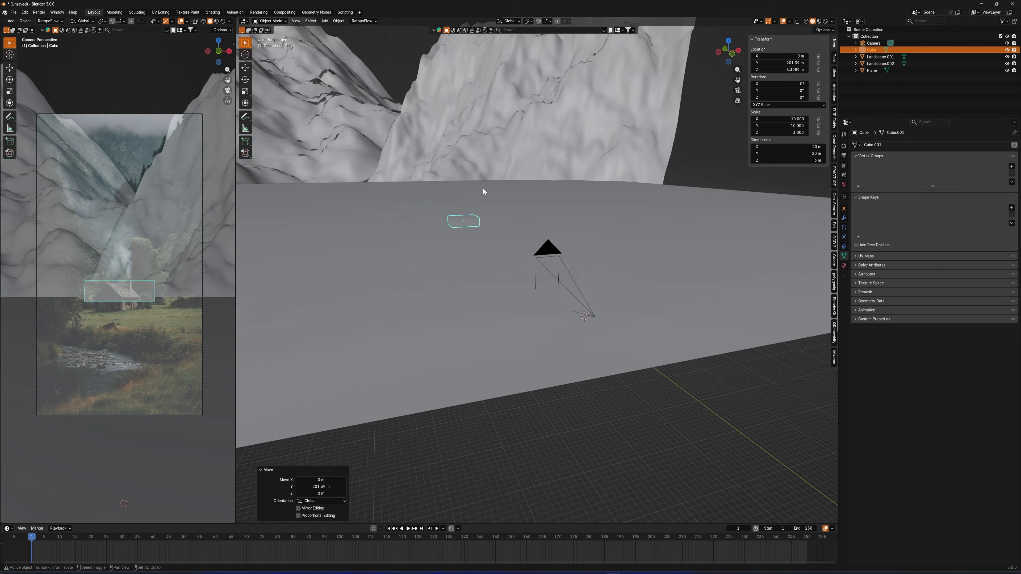
middle_click_drag(483, 192, 422, 269)
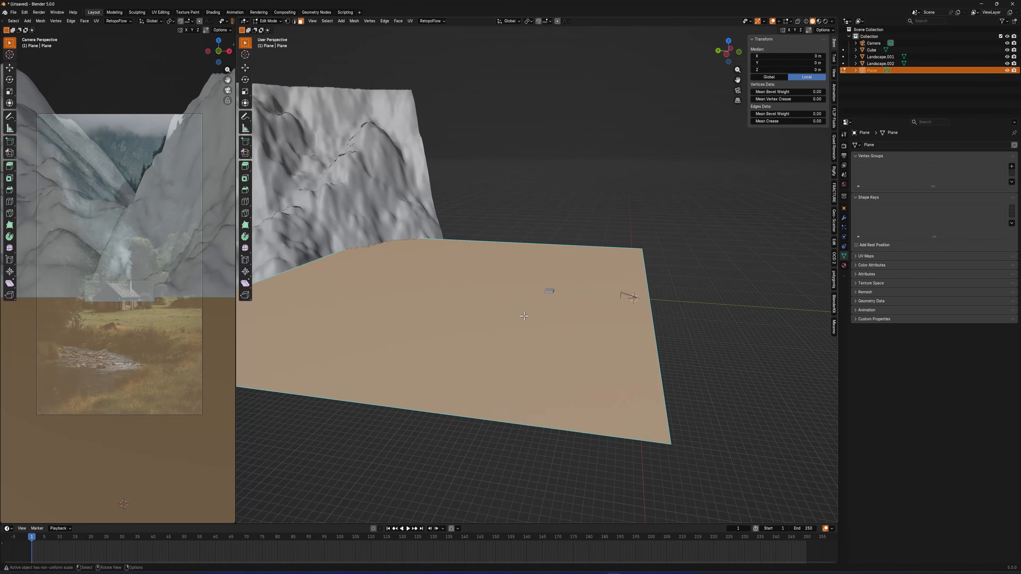
Subdivide the ground plane and shift vertices along Z with proportional editing to shape gentle, uneven terrain
right_click(538, 338)
left_click(537, 337)
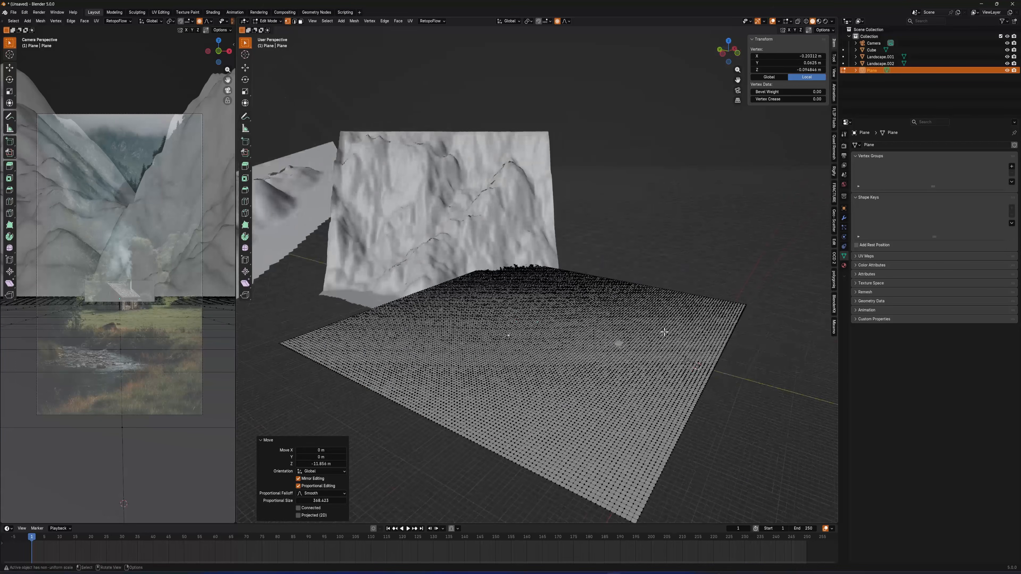
key("g")
key("z")
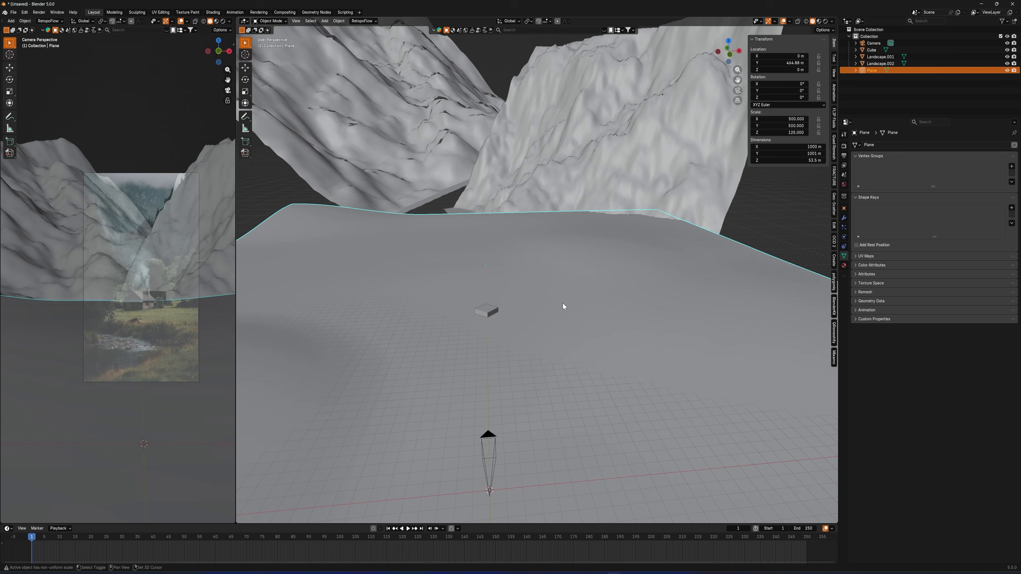
Search the online material library for "grass forest"
type("grass")
mouse_move(421, 59)
left_click(516, 30)
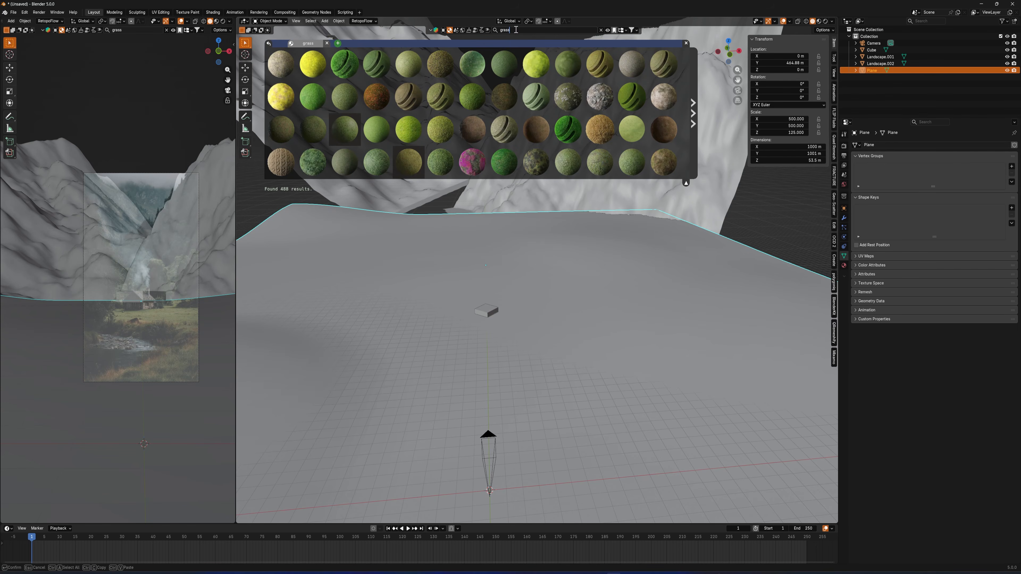
type("forest")
key("Return")
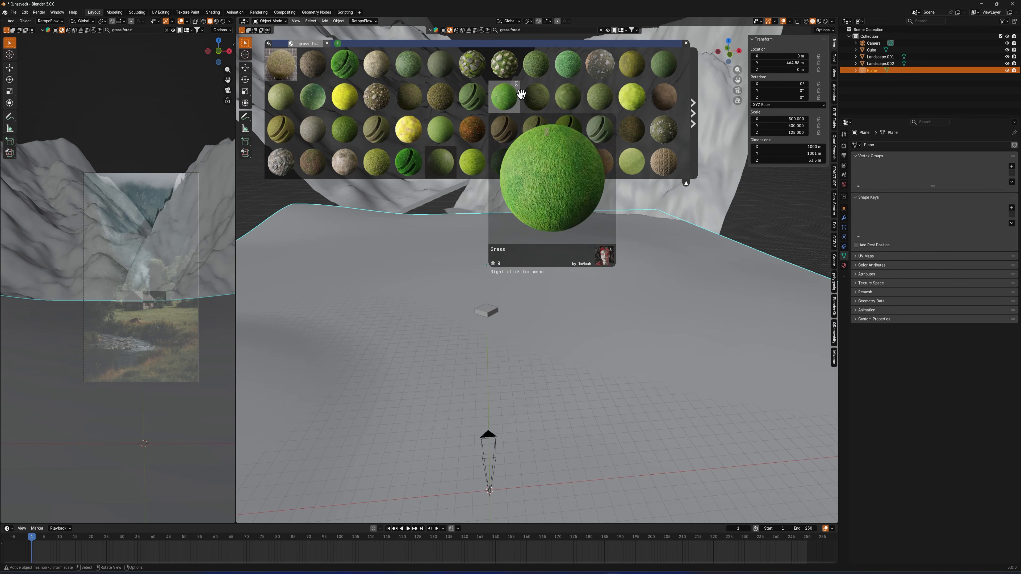
Browse the grass forest materials and apply Ground forest 01 to the ground plane
mouse_move(439, 98)
mouse_move(616, 71)
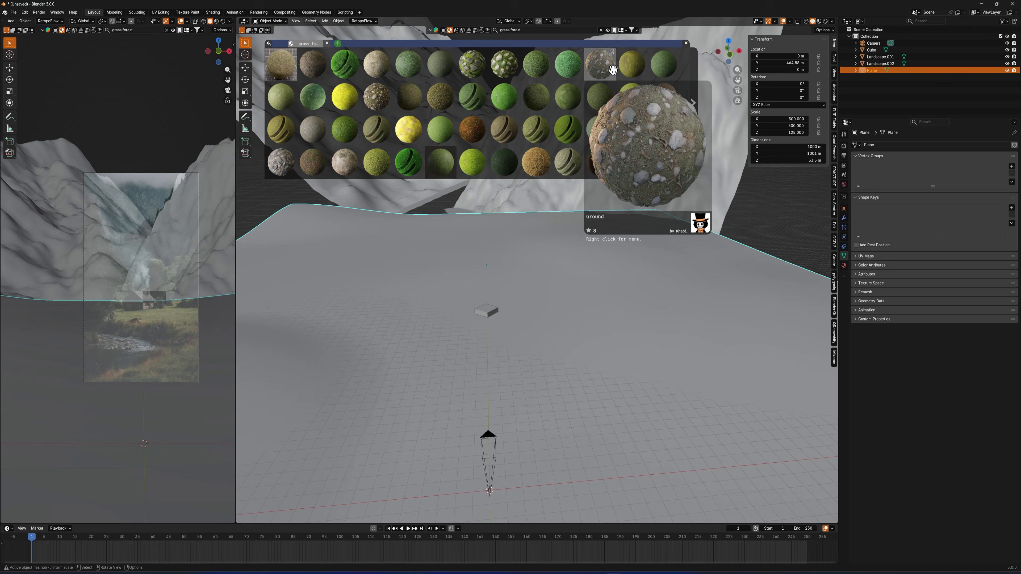
scroll(374, 128, "down", 2)
scroll(495, 166, "down", 2)
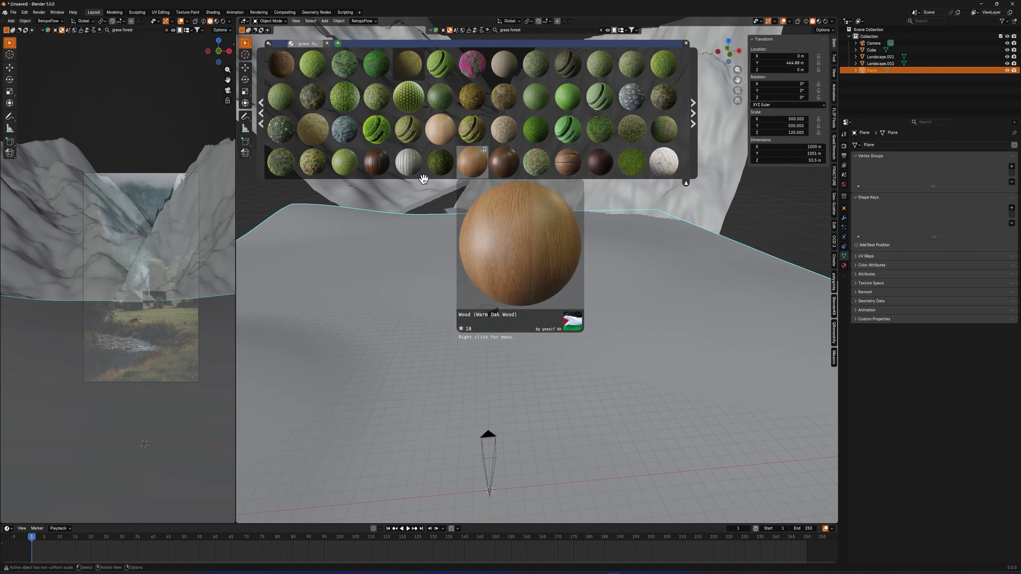
scroll(345, 161, "down", 5)
scroll(316, 161, "up", 10)
left_click(278, 69)
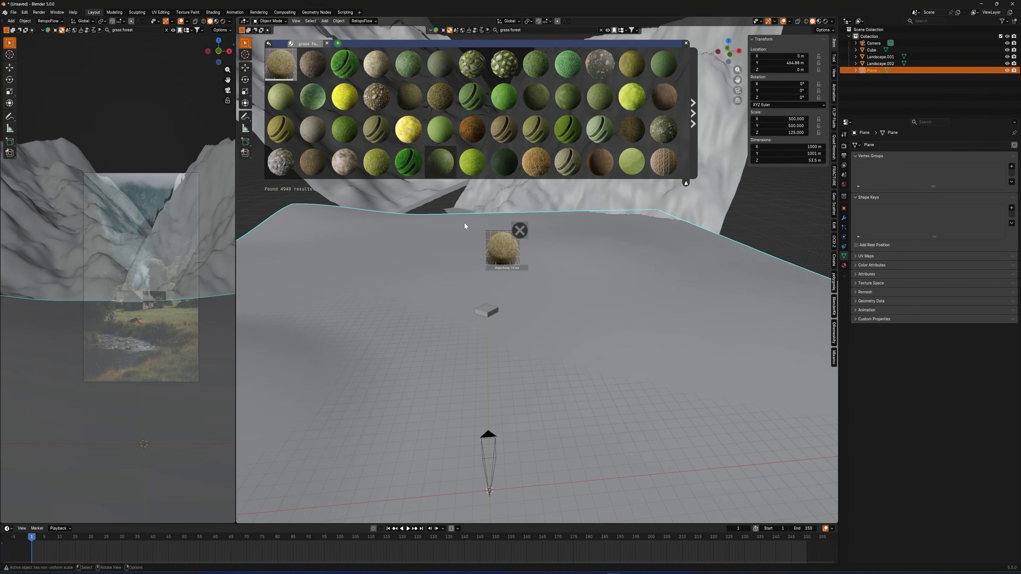
Unwrap the ground plane's mesh and open its material in a shader editor below the viewports
key("Tab")
key("u")
left_click(645, 306)
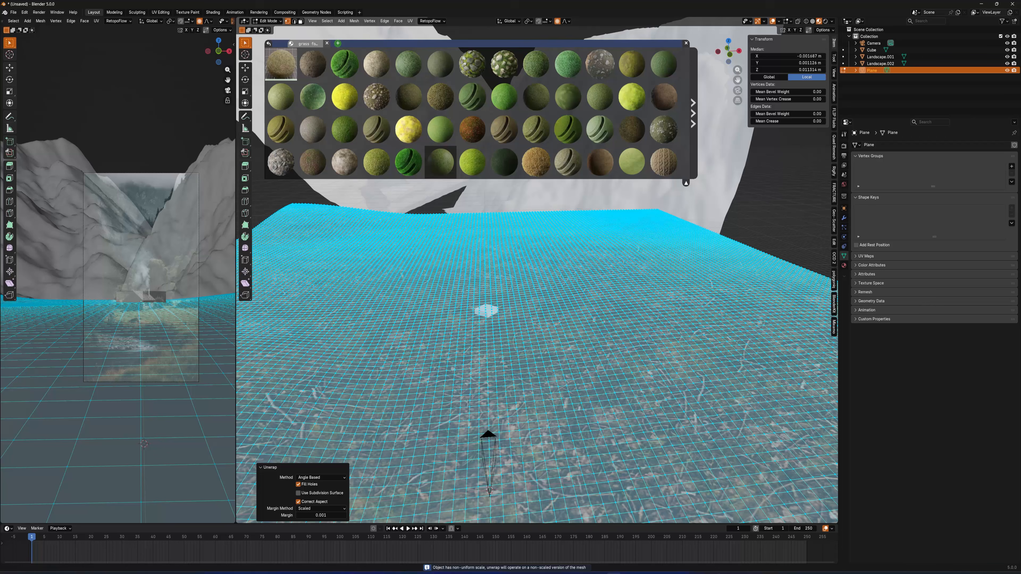
left_click_drag(53, 524, 47, 408)
left_click(8, 413)
left_click(37, 480)
scroll(346, 491, "up", 10)
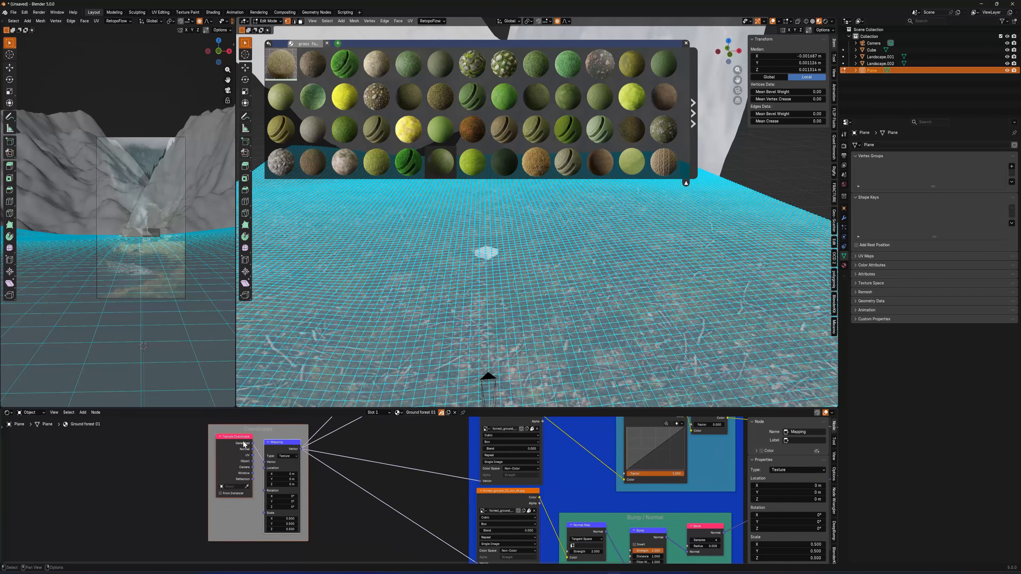
Set the ground material's Mapping scale to 0.01 on X, Y and Z
left_click(298, 552)
scroll(306, 550, "down", 13)
key("Tab")
scroll(498, 324, "down", 4)
scroll(345, 527, "up", 15)
left_click_drag(404, 520, 404, 538)
type("0.01")
key("Return")
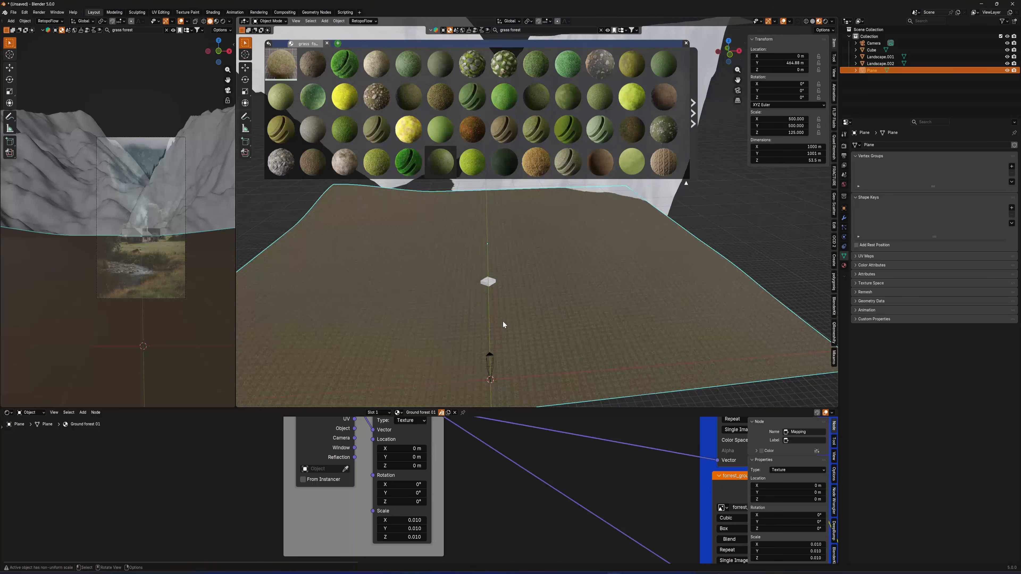
Add a Voronoi Texture node driven by the UV coordinates and connect its Color to the ground material's Mapping rotation
scroll(502, 322, "up", 10)
middle_click_drag(570, 295, 623, 315)
scroll(622, 315, "up", 4)
scroll(546, 294, "down", 12)
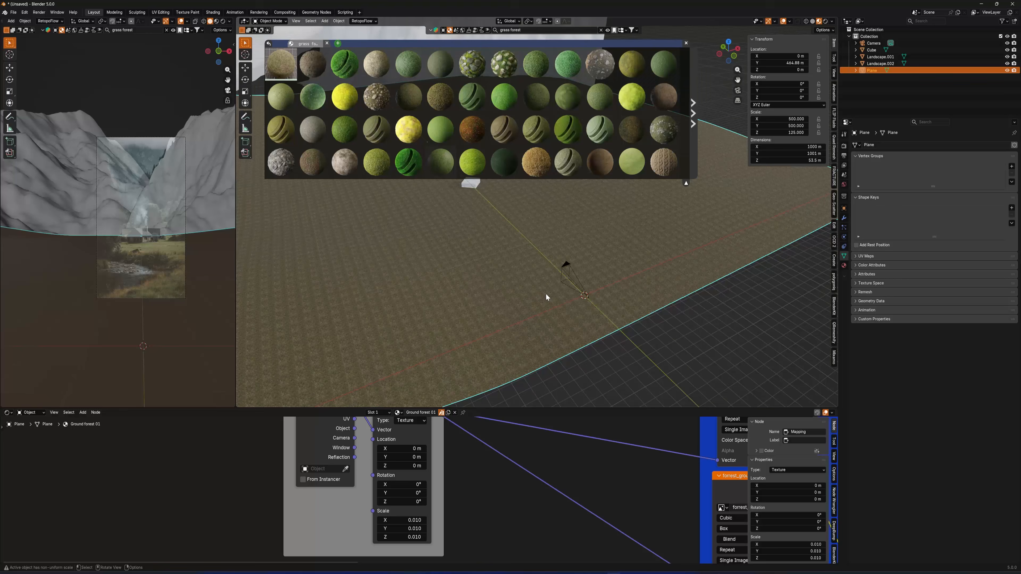
middle_click_drag(546, 294, 575, 318)
left_click(507, 527)
scroll(362, 503, "down", 2)
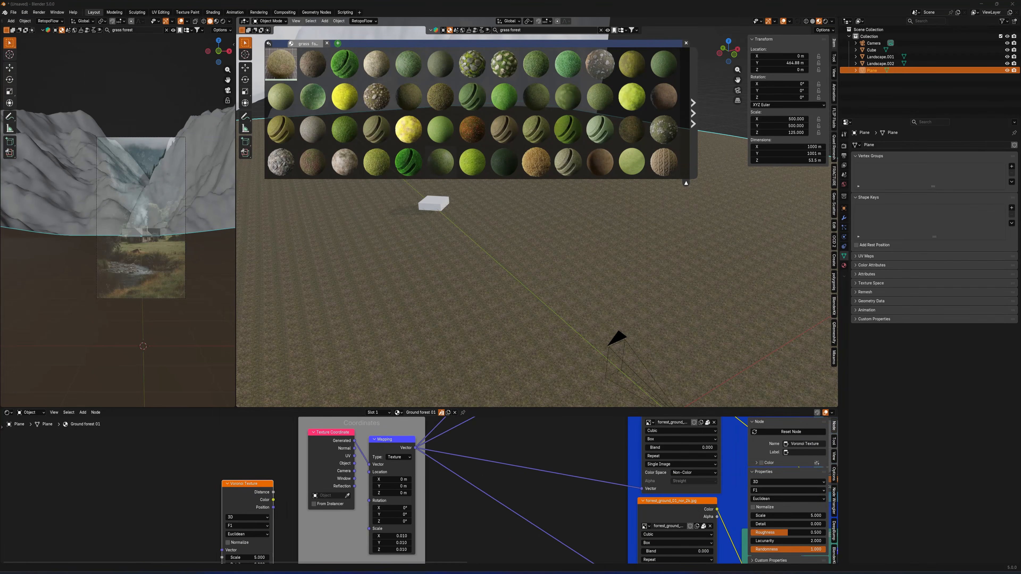
left_click(248, 443)
middle_click_drag(321, 442, 322, 474)
left_click_drag(327, 474, 175, 482)
left_click_drag(244, 469, 251, 461)
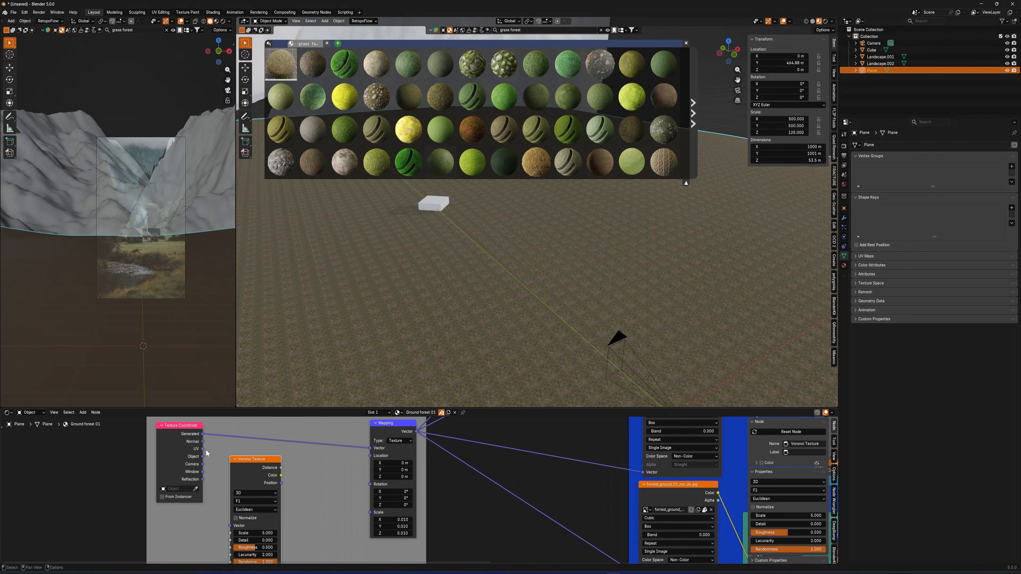
left_click_drag(394, 487, 393, 487)
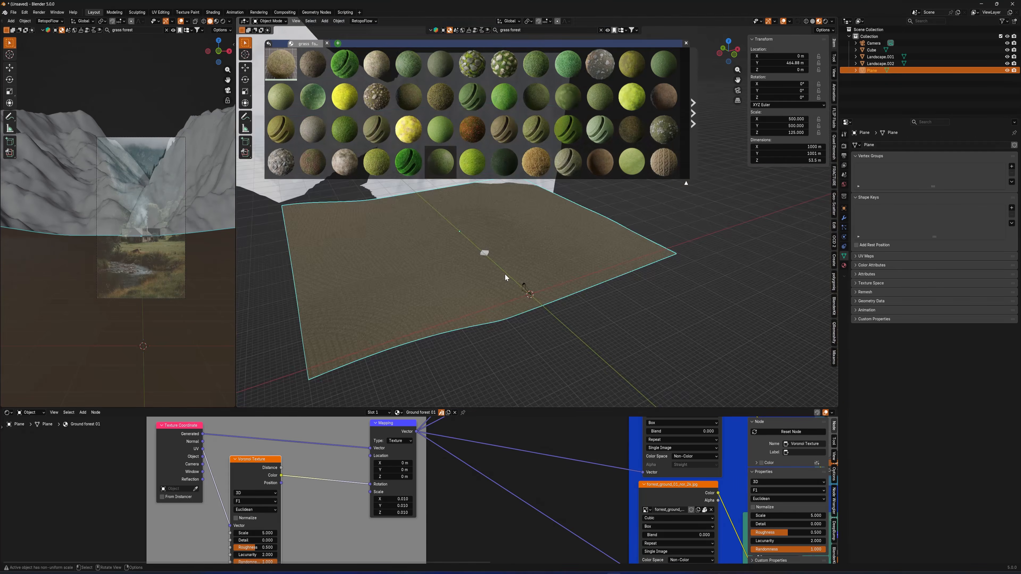
middle_click_drag(205, 532, 285, 490)
key("shift+a")
type("VAS")
key("Return")
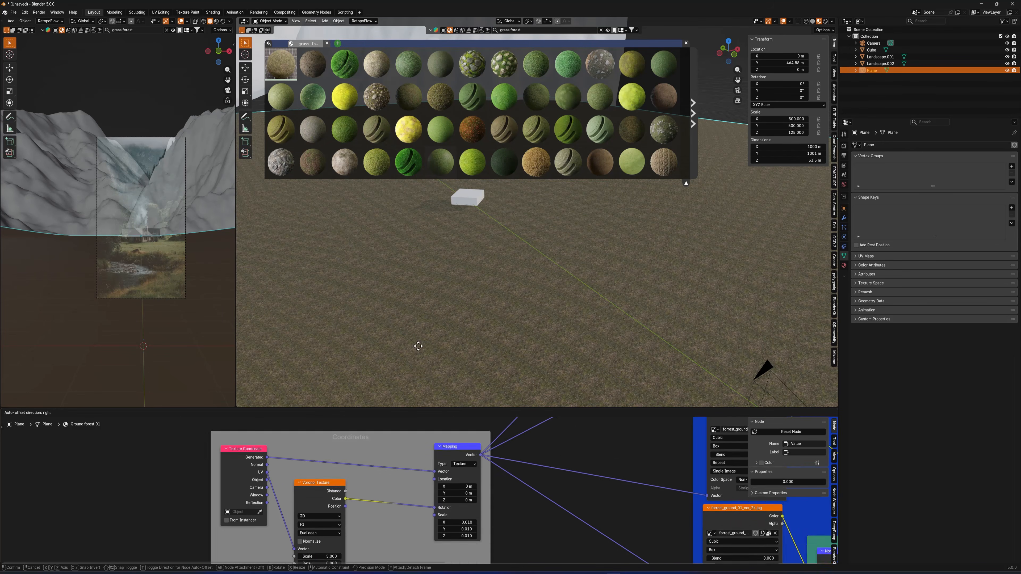
key("Escape")
Add a Value node beside the Voronoi Texture in the ground material's Coordinates frame
scroll(235, 506, "down", 4)
scroll(225, 517, "up", 3)
key("shift+a")
type("vcal")
key("Return")
left_click(266, 495)
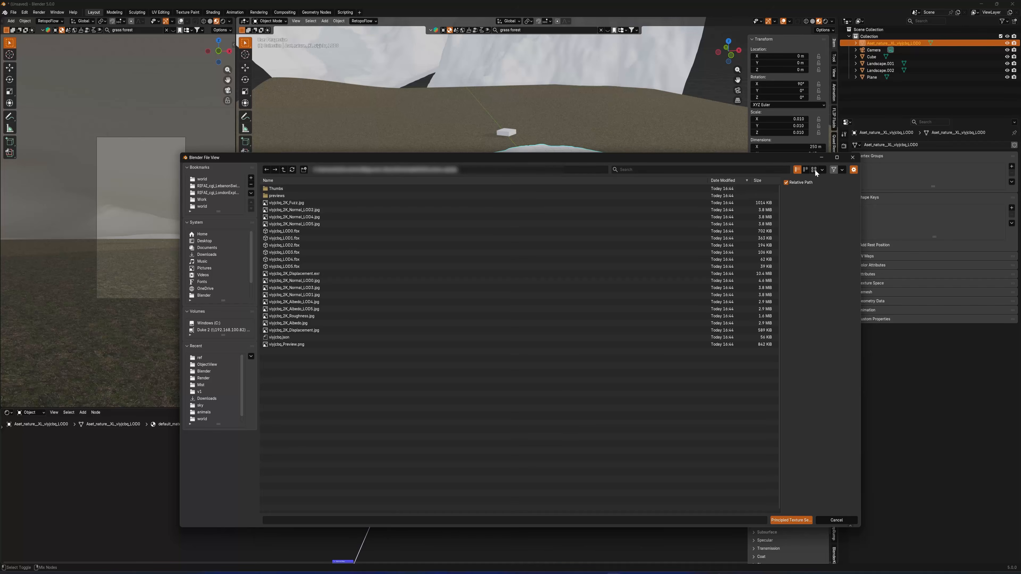
Load the imported lake terrain's 2K texture maps into its material through the Principled texture setup
left_click(815, 169)
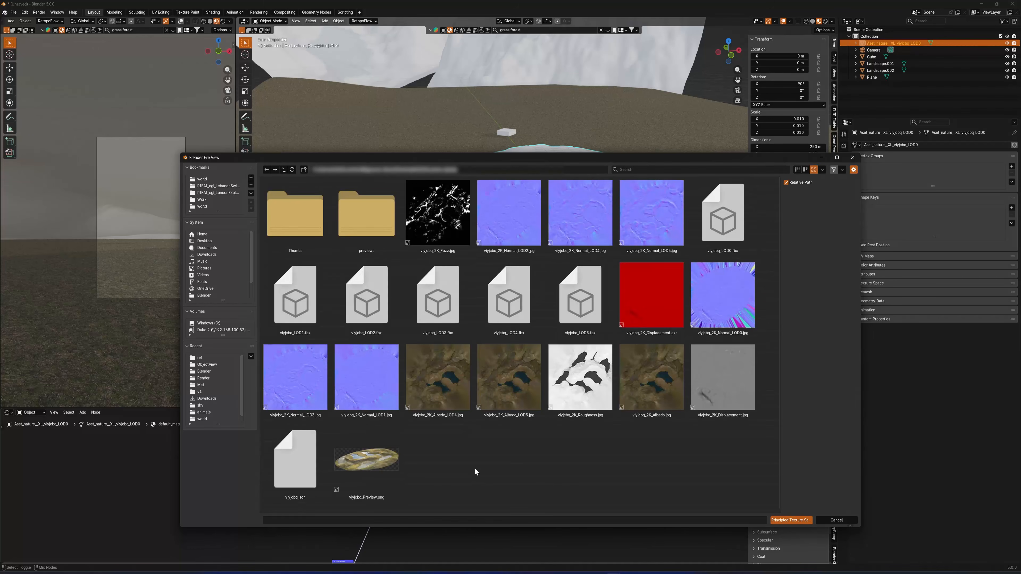
double_click(603, 333)
middle_click_drag(615, 345, 269, 220)
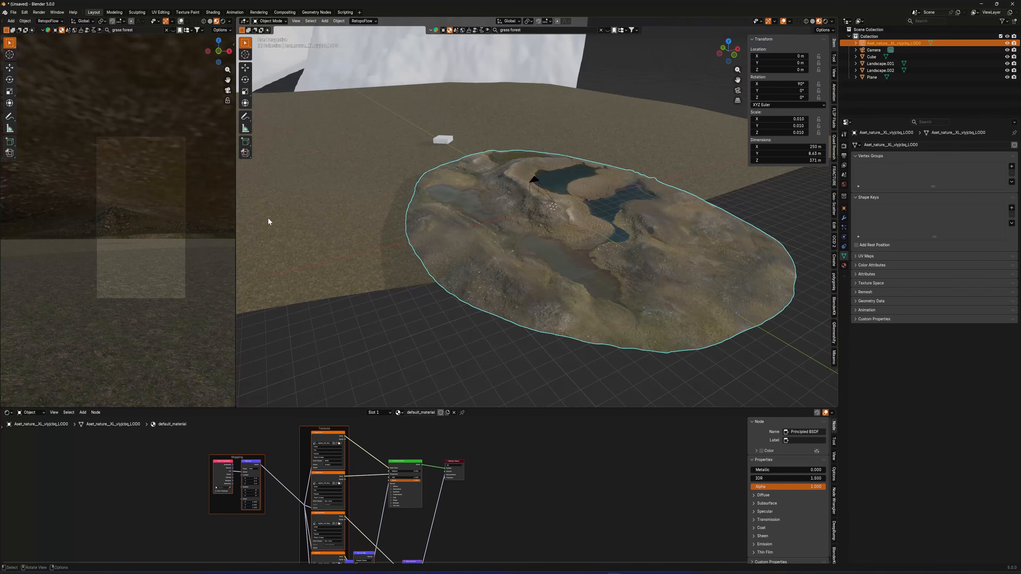
Shift the lake terrain along X and scale it down by about 0.38
middle_click_drag(597, 278, 611, 318)
key("g")
key("x")
left_click(572, 313)
key("s")
left_click(512, 279)
Position the lake terrain in front of the camera by moving it along X and about 67 m along Y, and adjust its height
scroll(511, 279, "down", 3)
middle_click_drag(535, 287, 507, 278)
key("g")
key("x")
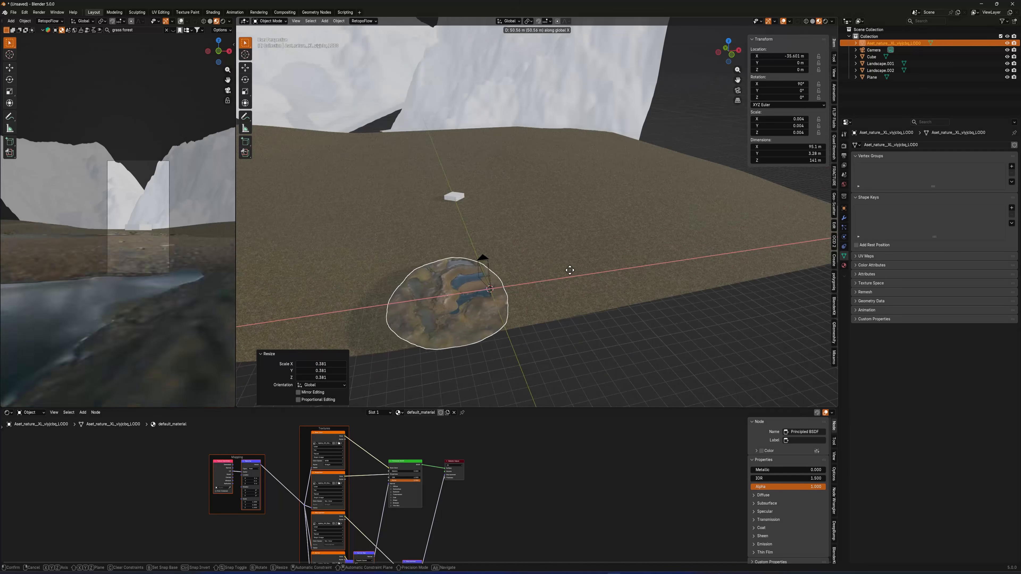
left_click(582, 271)
middle_click_drag(582, 272, 644, 282)
key("g")
key("y")
left_click(547, 312)
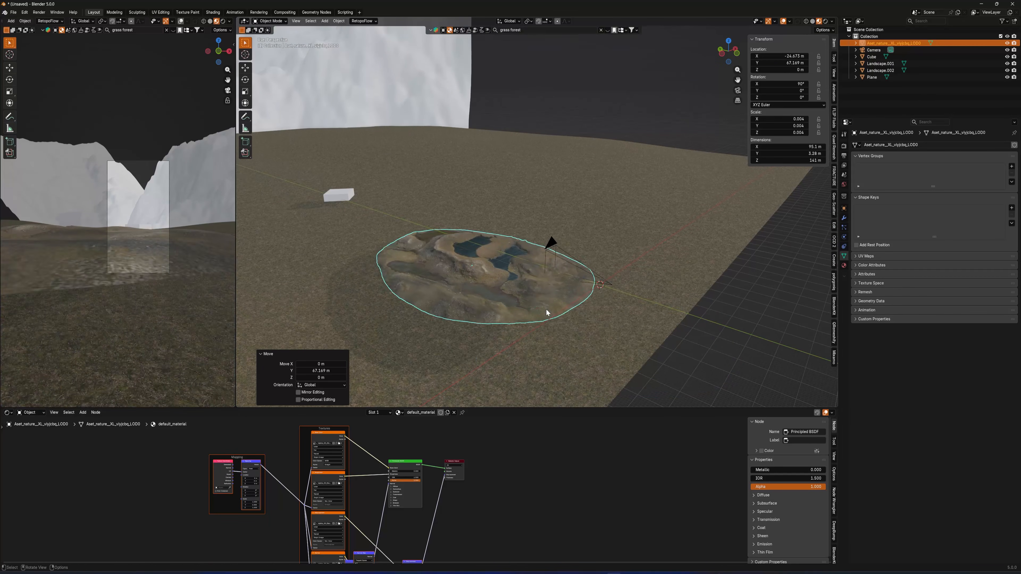
key("g")
key("z")
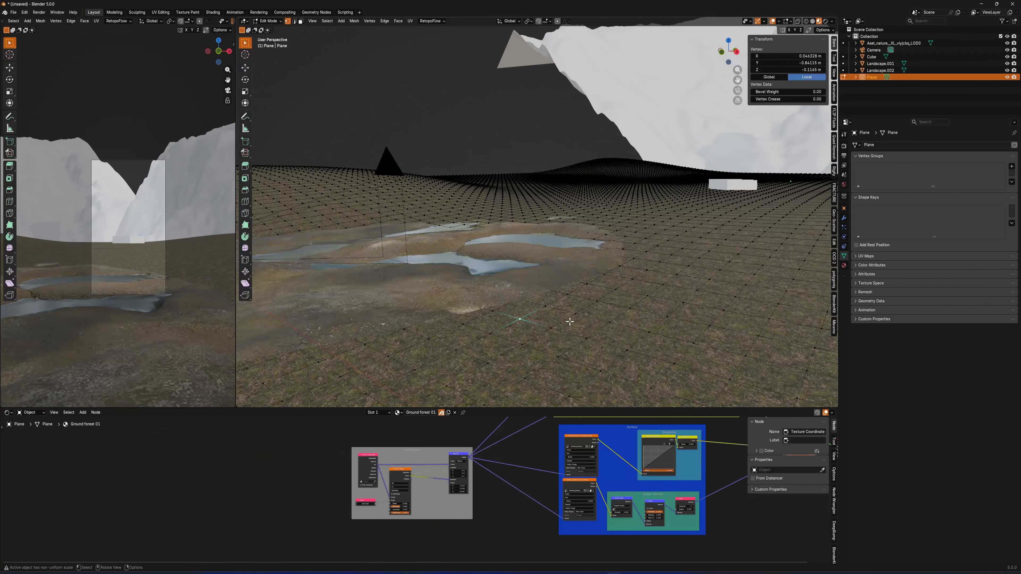
Adjust the height of the ground plane's vertices beside the lake terrain to blend the two surfaces
right_click(551, 281)
key("o")
key("g")
key("z")
right_click(563, 302)
left_click(536, 324, "alt")
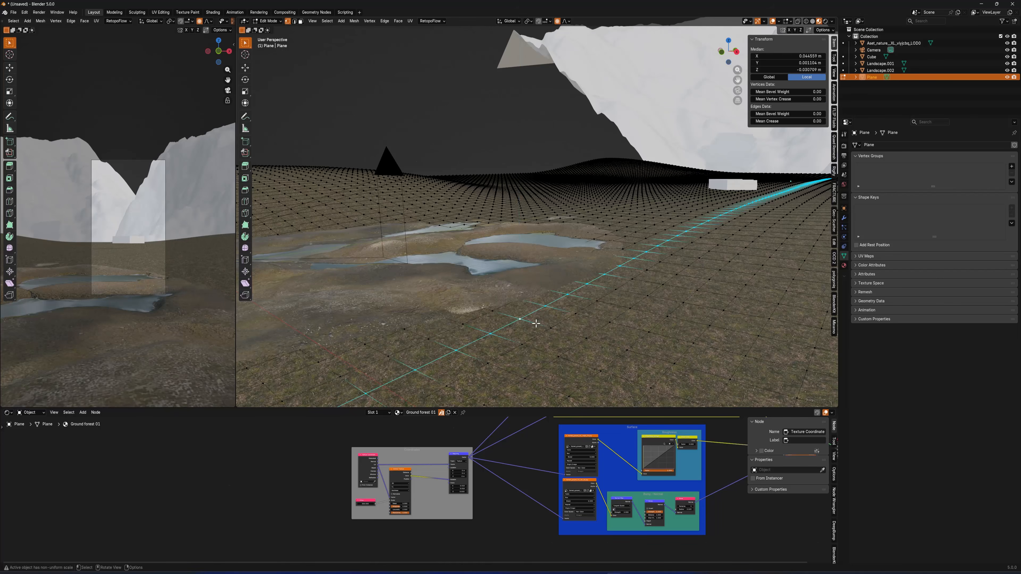
left_click(603, 277)
scroll(597, 280, "down", 2)
key("g")
key("z")
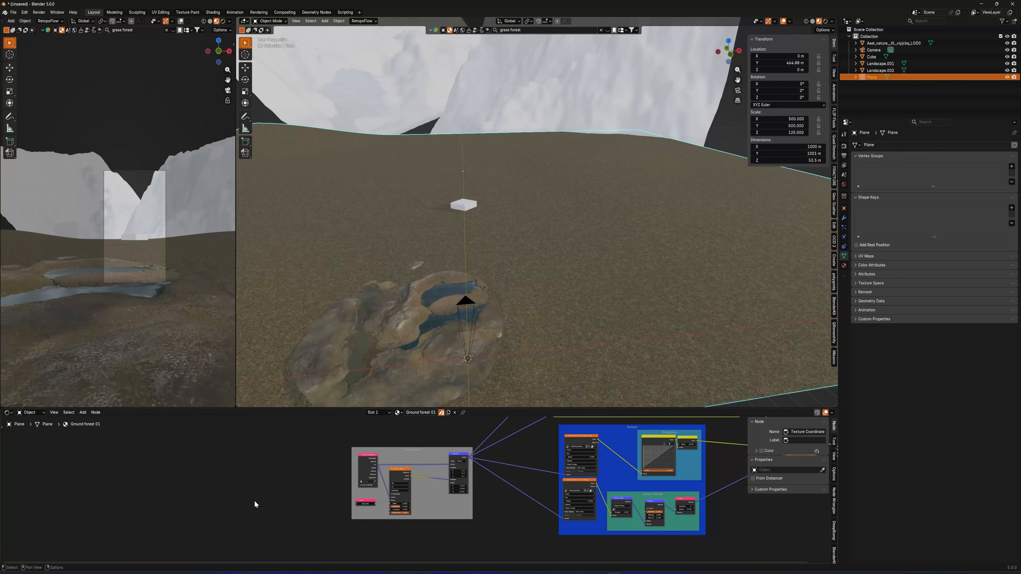
Open the engon asset browser below the viewports and browse the botaniq assets for suitable trees
left_click(217, 467)
scroll(331, 464, "down", 15)
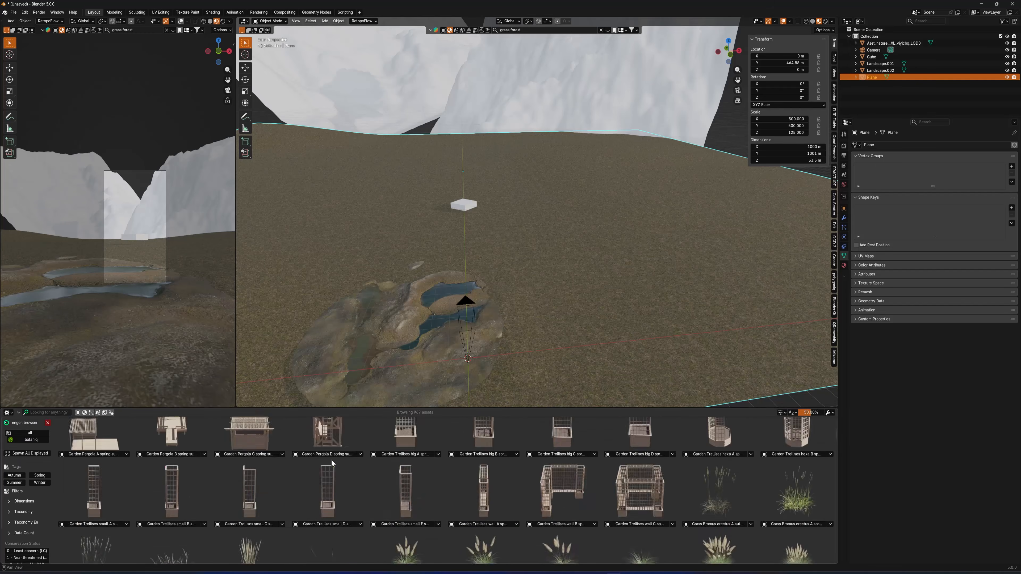
left_click_drag(837, 442, 838, 489)
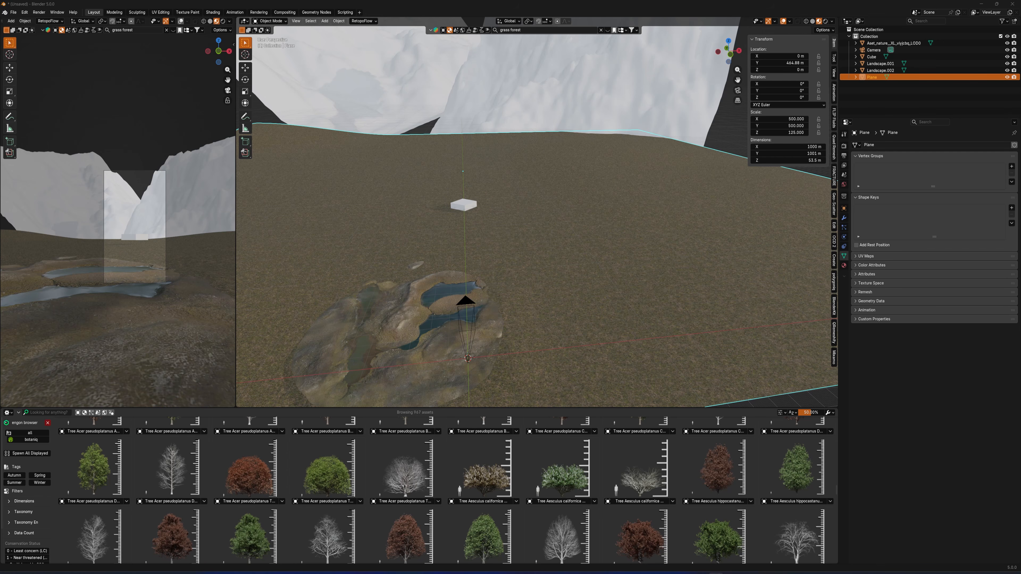
scroll(372, 465, "down", 3)
scroll(387, 465, "up", 5)
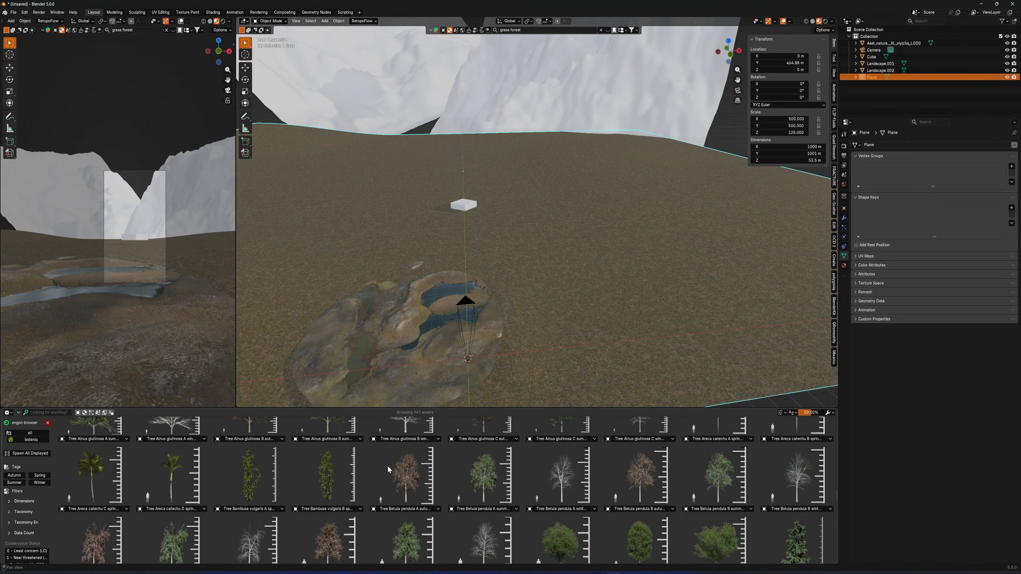
scroll(386, 473, "up", 3)
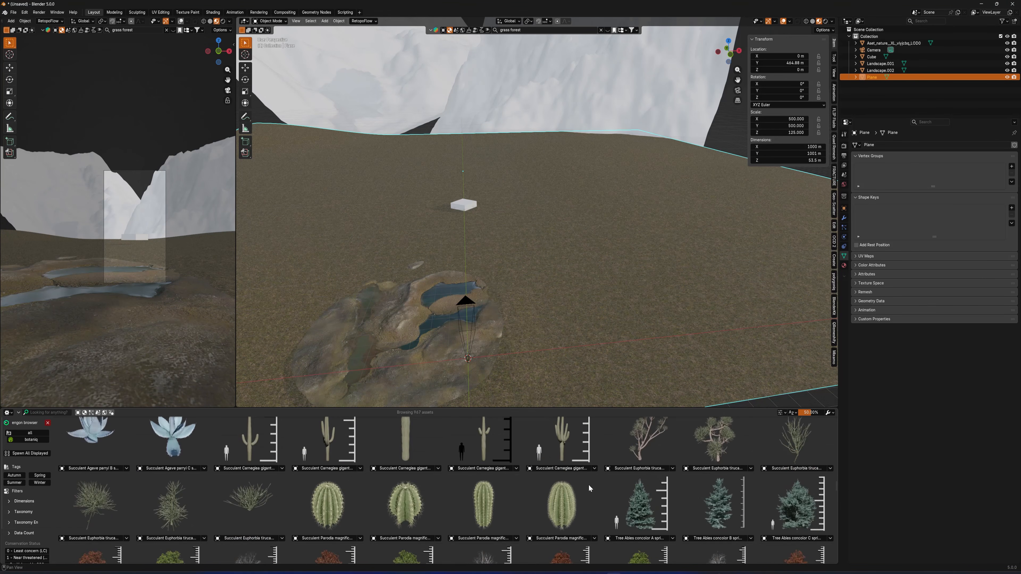
scroll(439, 446, "down", 5)
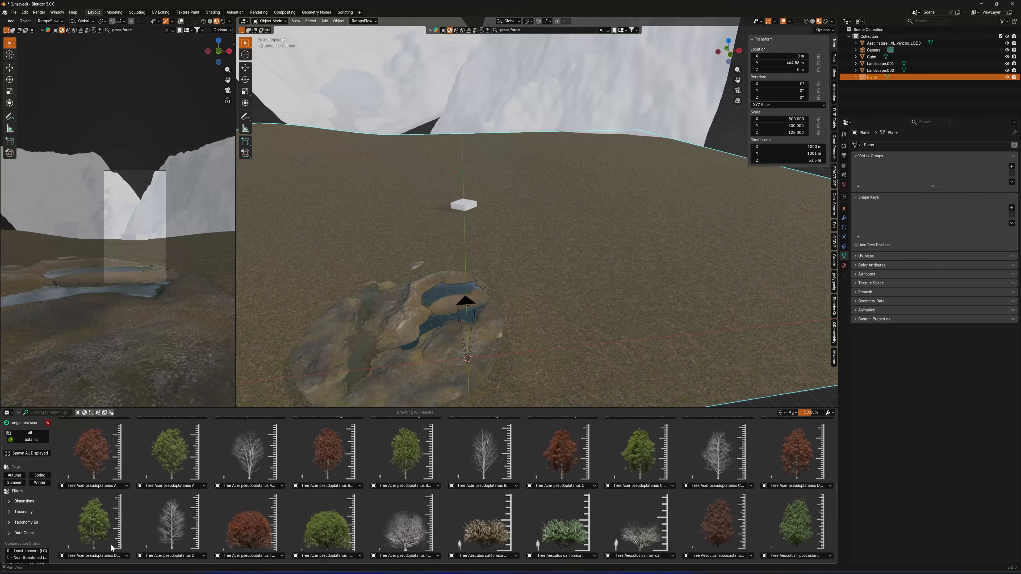
Try an Acer pseudoplatanus D summer tree on the lake terrain, moving it along X, Y and Z, and delete it
scroll(505, 308, "up", 3)
key("g")
key("x")
left_click(502, 295)
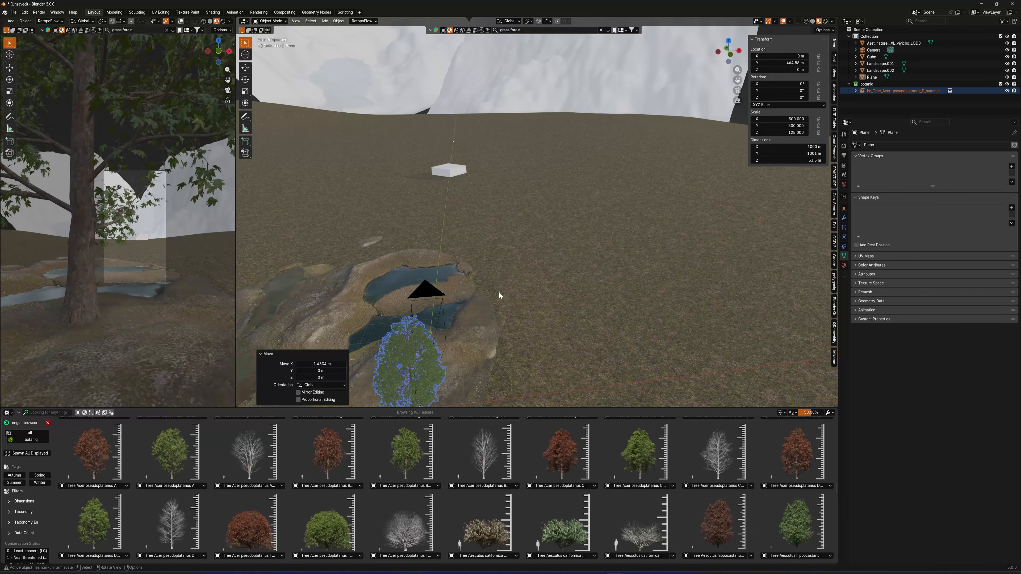
key("g")
key("y")
left_click(507, 243)
key("g")
key("z")
middle_click_drag(509, 267, 691, 292)
key("h")
key("alt+h")
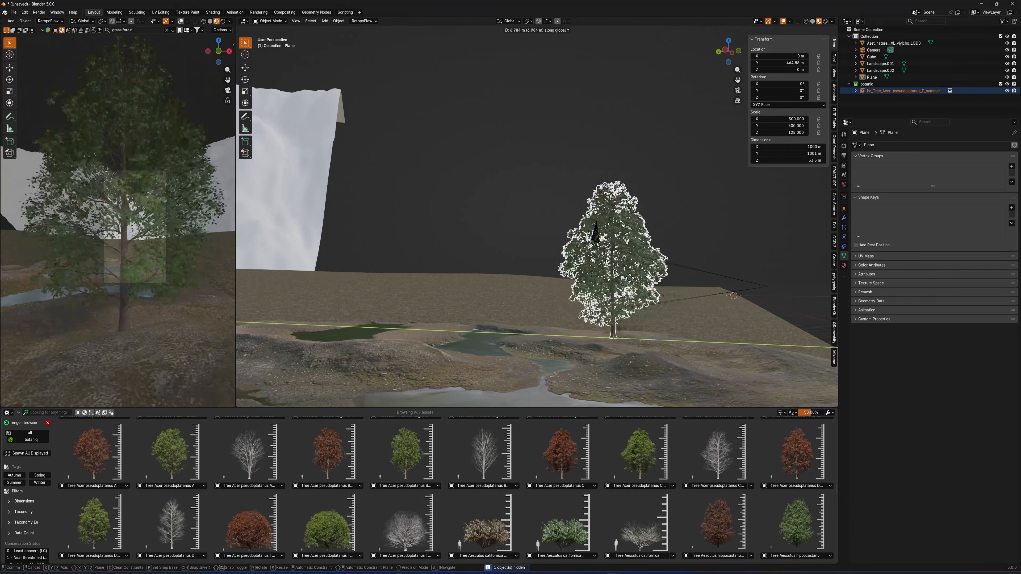
key("Delete")
Spawn an Aesculus hippocastanum A summer tree from the botaniq assets and move it along Y onto the lake terrain
scroll(464, 461, "down", 5)
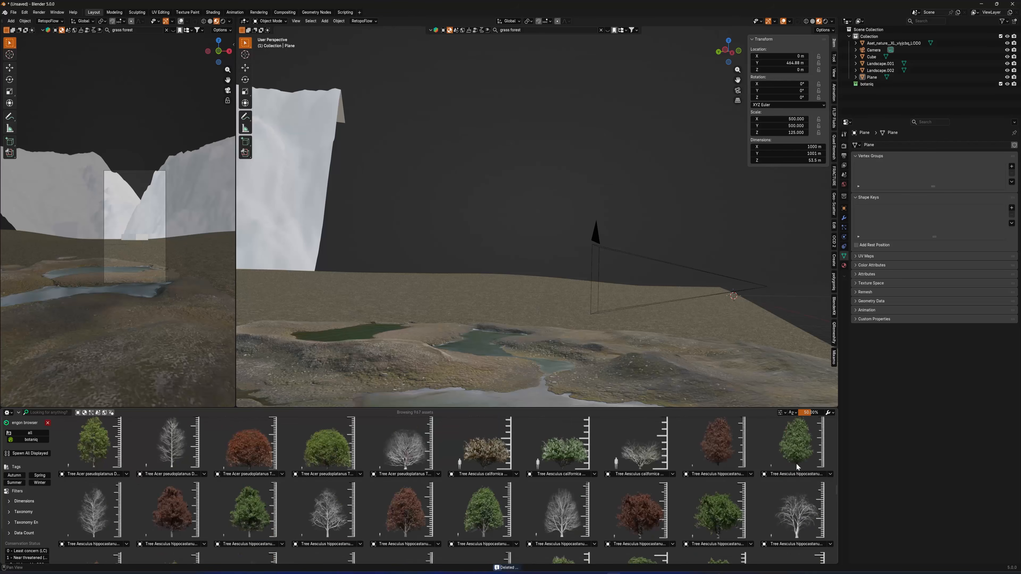
left_click(797, 472)
key("g")
key("y")
left_click(549, 314)
Shift the Aesculus tree along X, adjust its height on the terrain and enlarge it about 1.5 times
key("g")
key("x")
middle_click_drag(549, 314, 439, 309)
left_click(446, 307)
key("g")
key("z")
left_click(412, 313)
key("s")
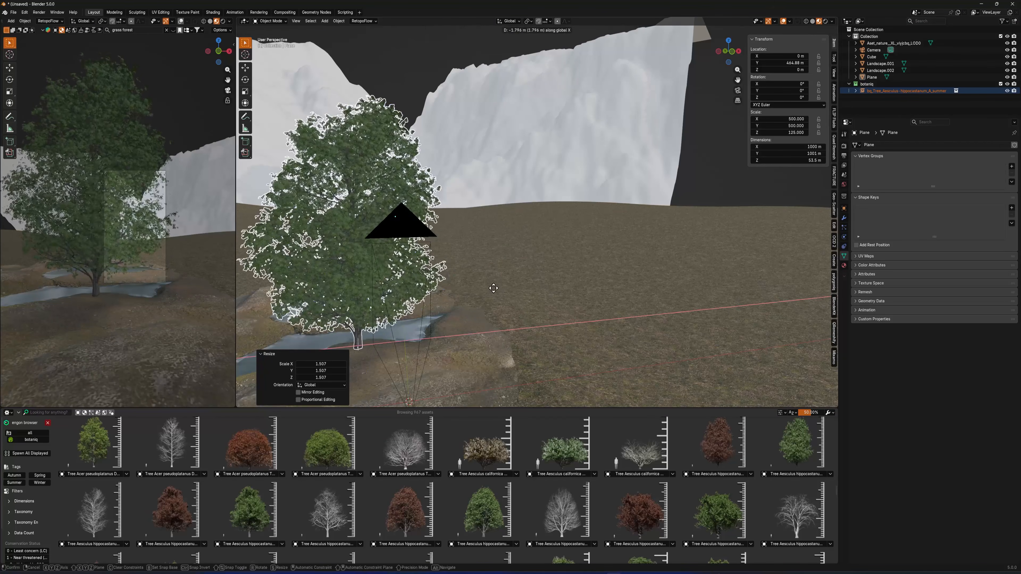
Reposition the Aesculus tree along X and Z, scale it down and shift it about -3.7 m along X
left_click(498, 277)
key("g")
key("z")
left_click(477, 301)
key("s")
left_click(491, 158)
key("g")
key("x")
left_click(475, 161)
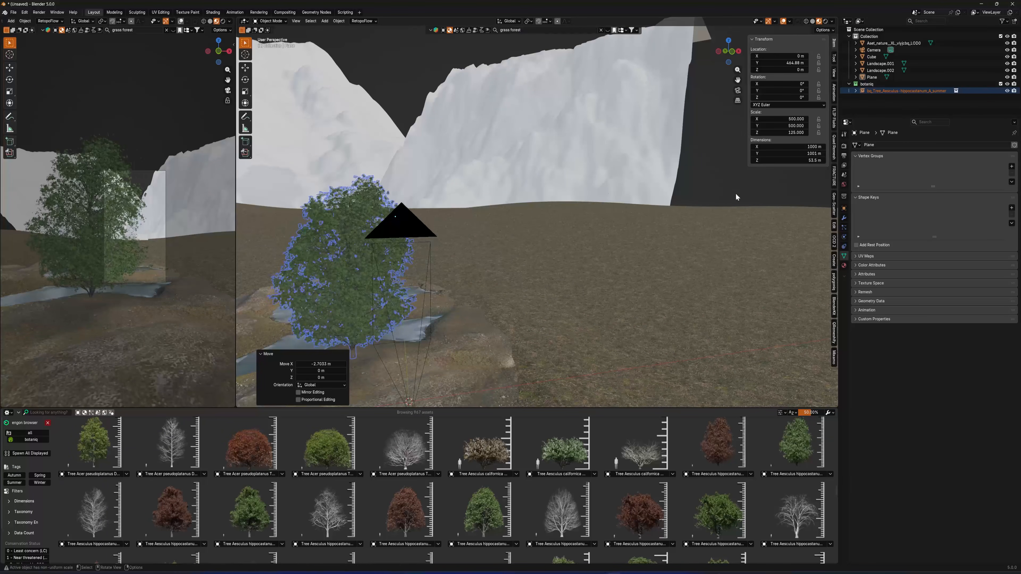
Move the cabin placeholder cube along Z to adjust its height on the ground, and clear the selection
scroll(489, 274, "up", 5)
middle_click_drag(489, 274, 467, 240)
scroll(467, 240, "down", 5)
left_click(462, 238)
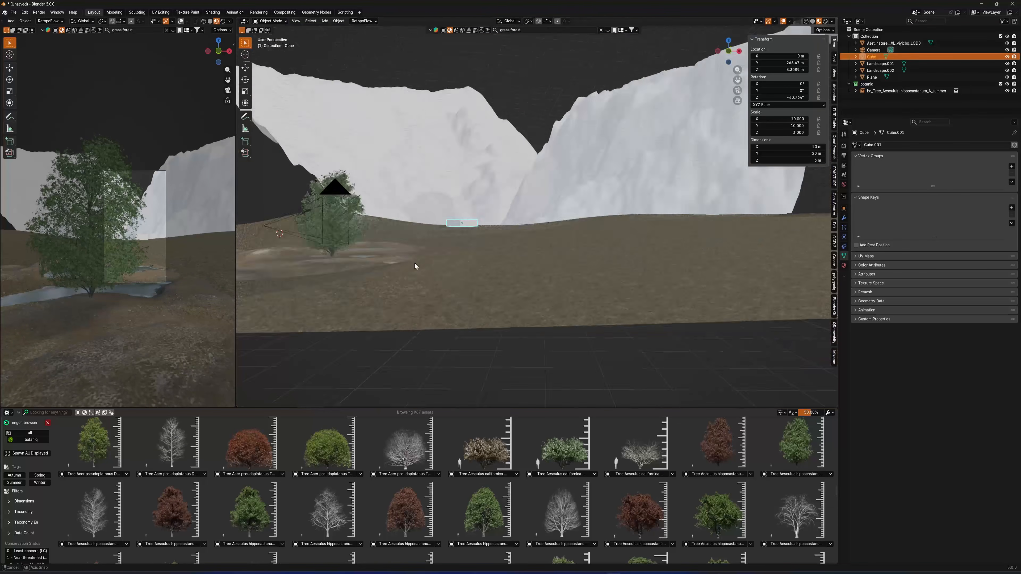
key("KP_Decimal")
middle_click_drag(414, 262, 594, 215)
key("g")
key("z")
left_click(591, 260)
left_click(459, 245)
scroll(459, 245, "down", 10)
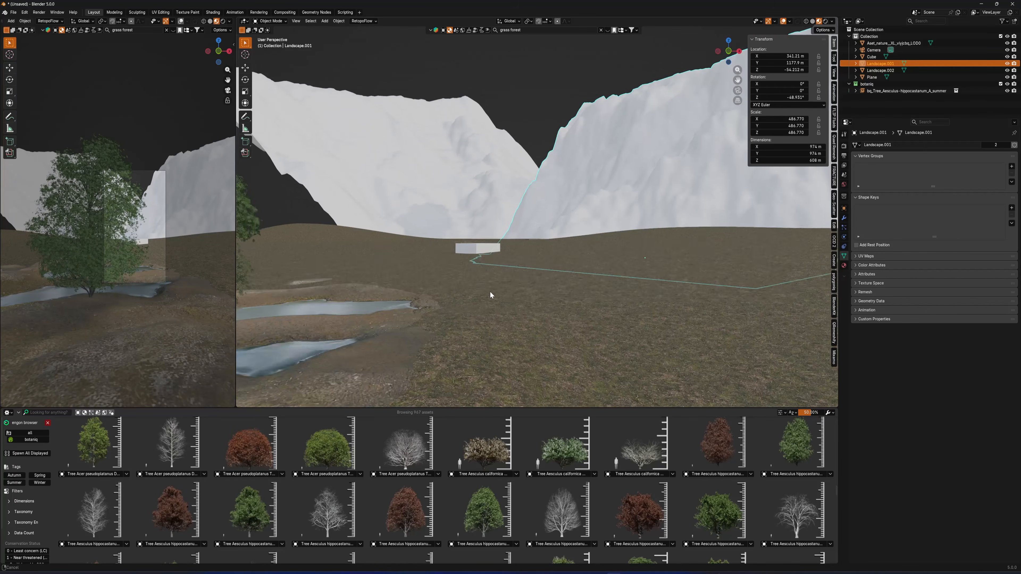
key("alt+a")
middle_click_drag(490, 292, 647, 290)
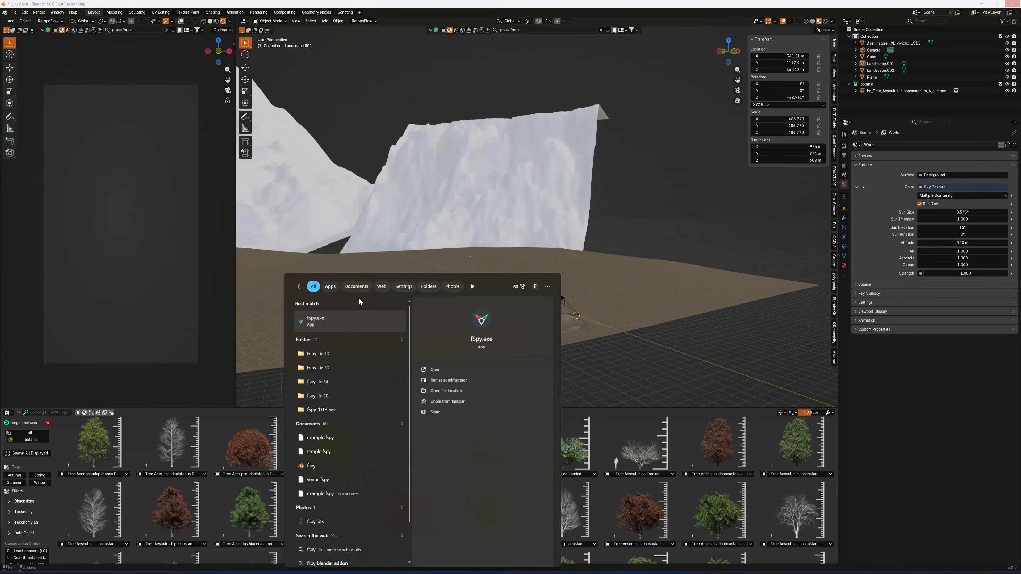
Switch to fSpy and save the cabin reference image's perspective match as ForestHouse.fspy
key("Return")
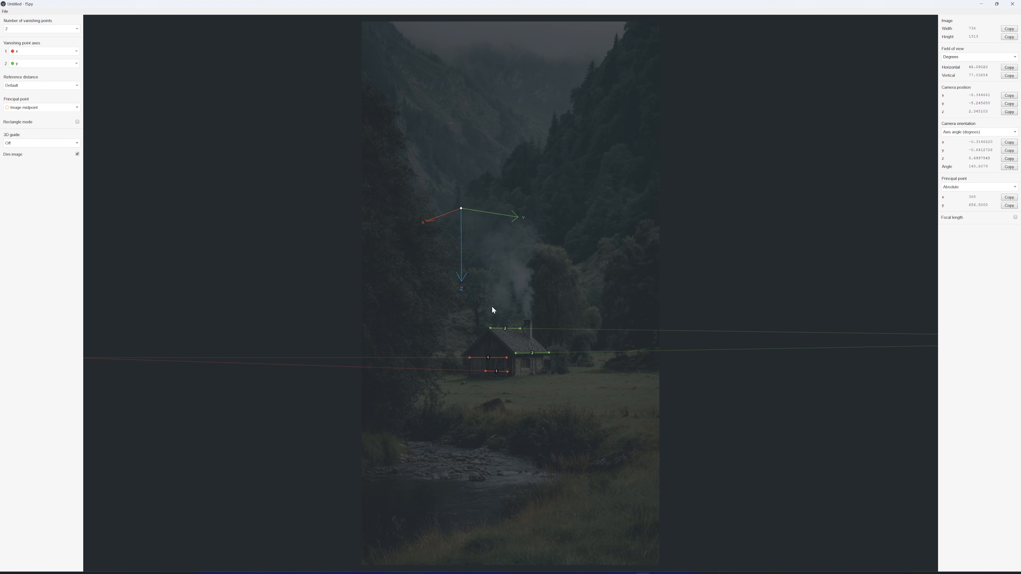
key("ctrl+s")
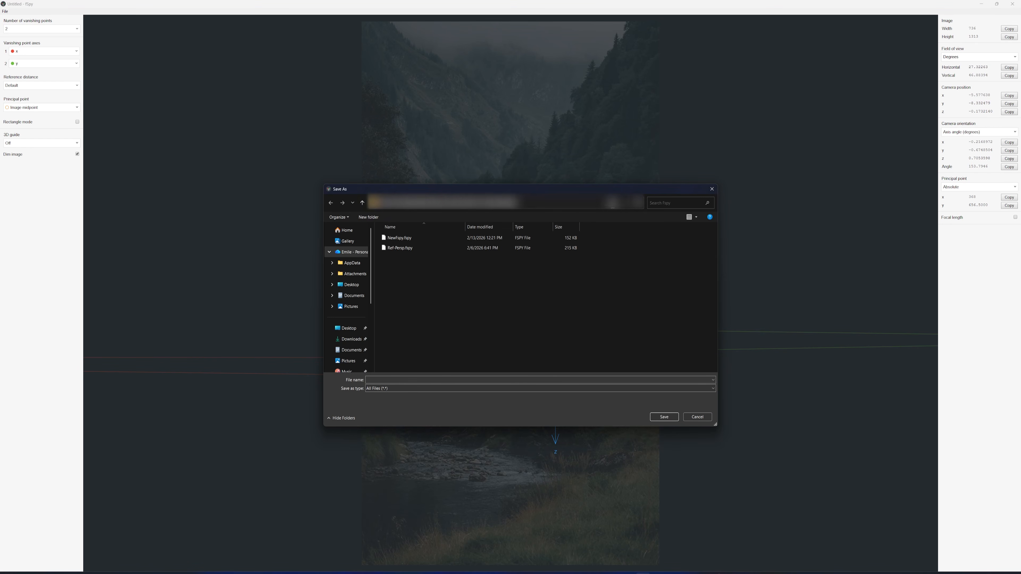
key("Return")
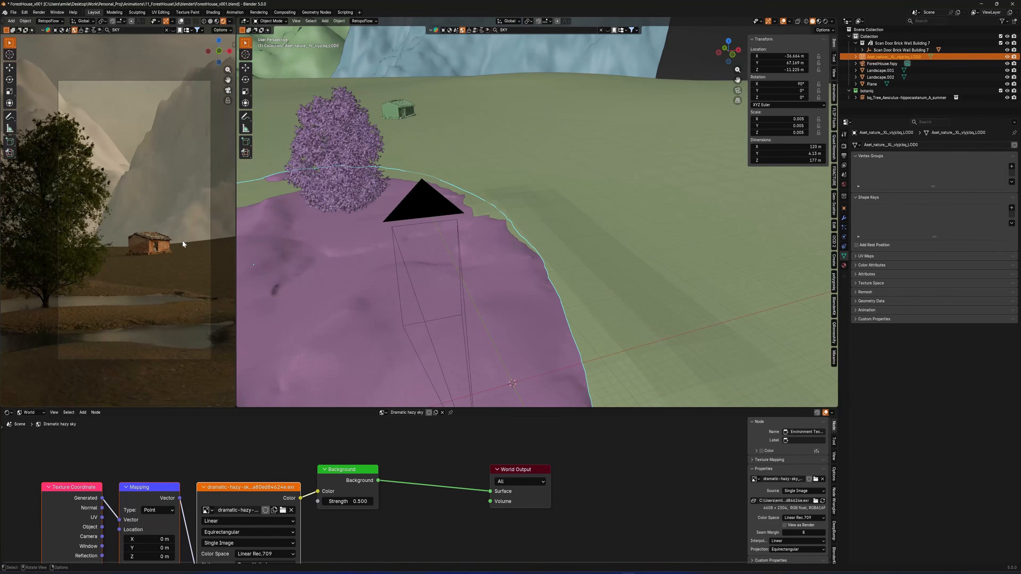
Search the online asset library for "ROCK" materials and apply a rock material to the Landscape.001 mountain
left_click(512, 29)
type("ROCK")
key("Return")
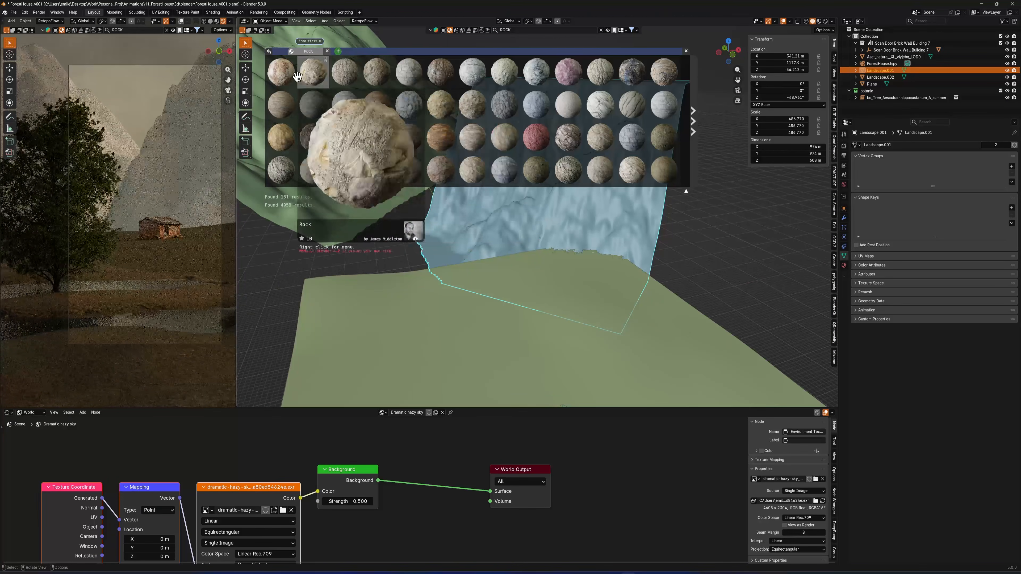
left_click_drag(632, 72, 557, 222)
left_click(716, 246)
Switch the main viewport to material preview and take the camera view out of rendered shading
key("z")
left_click(678, 279)
key("z")
left_click(168, 193)
Unwrap the Landscape.001 mountain mesh with the angle-based method
left_click(571, 150)
key("Tab")
key("u")
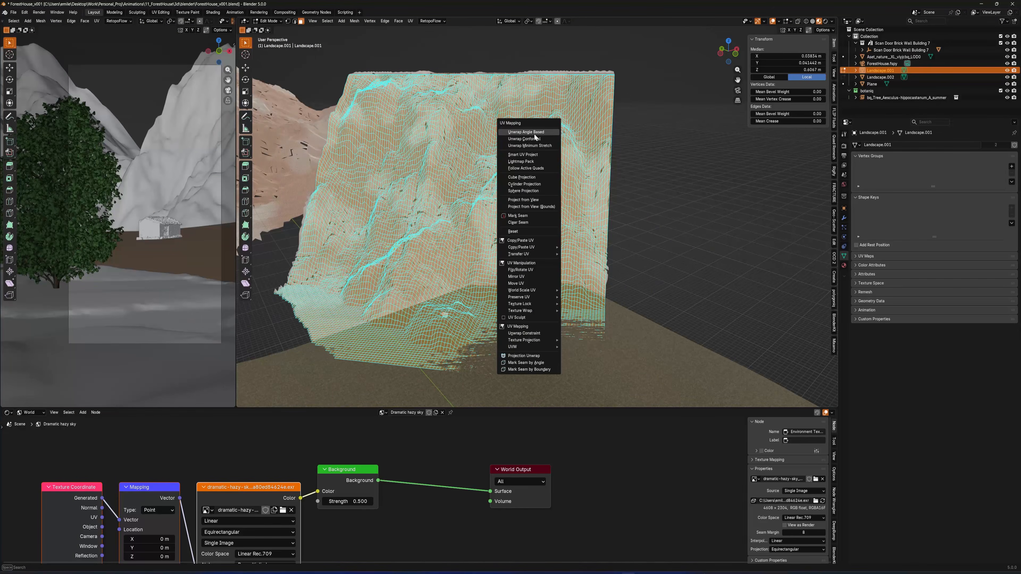
left_click(536, 134)
key("Tab")
Open the mountain's rock material in an enlarged shader editor and add Texture Coordinate and Mapping nodes
left_click(30, 412)
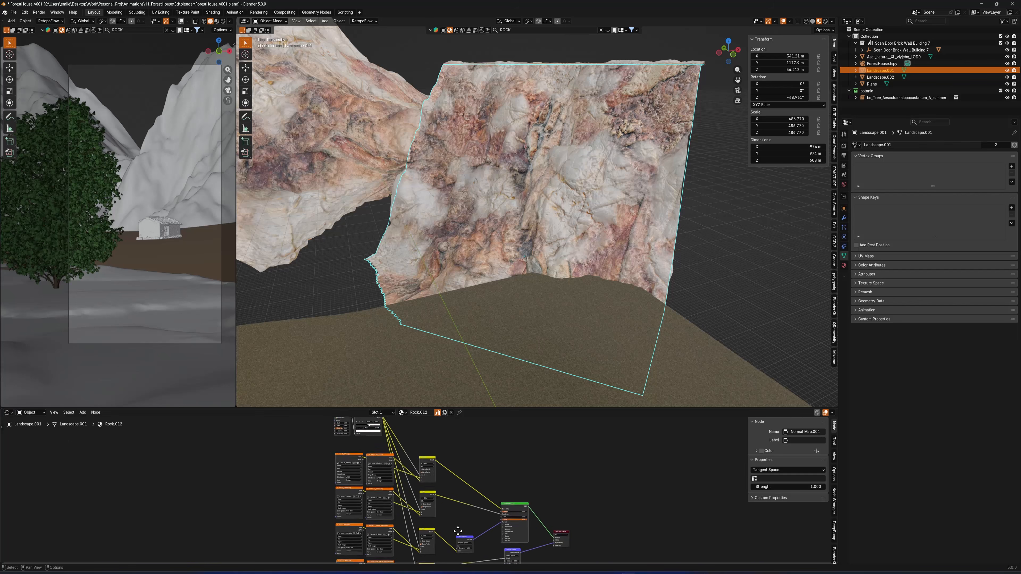
middle_click_drag(569, 452, 584, 448)
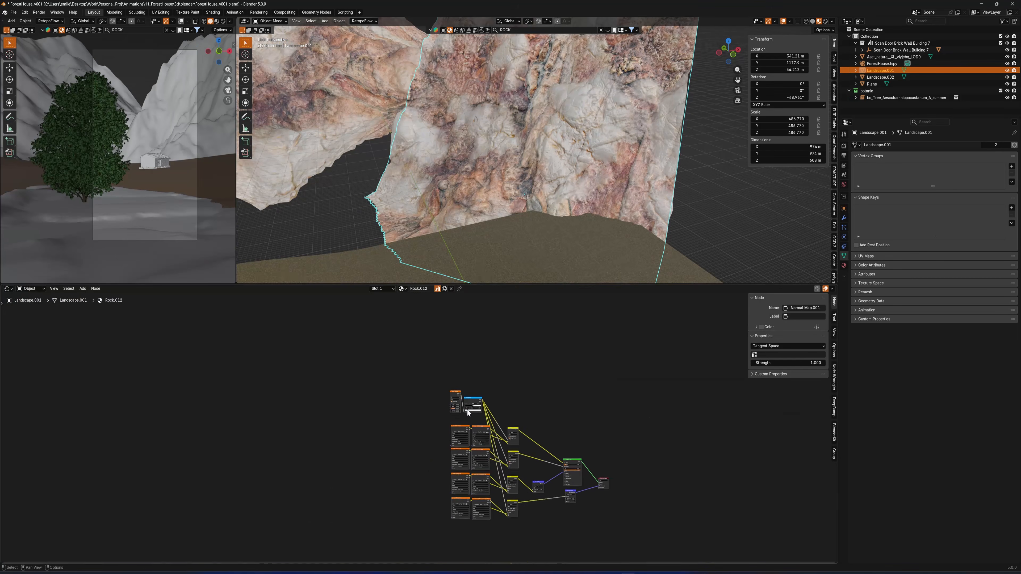
scroll(402, 443, "up", 3)
key("ctrl+t")
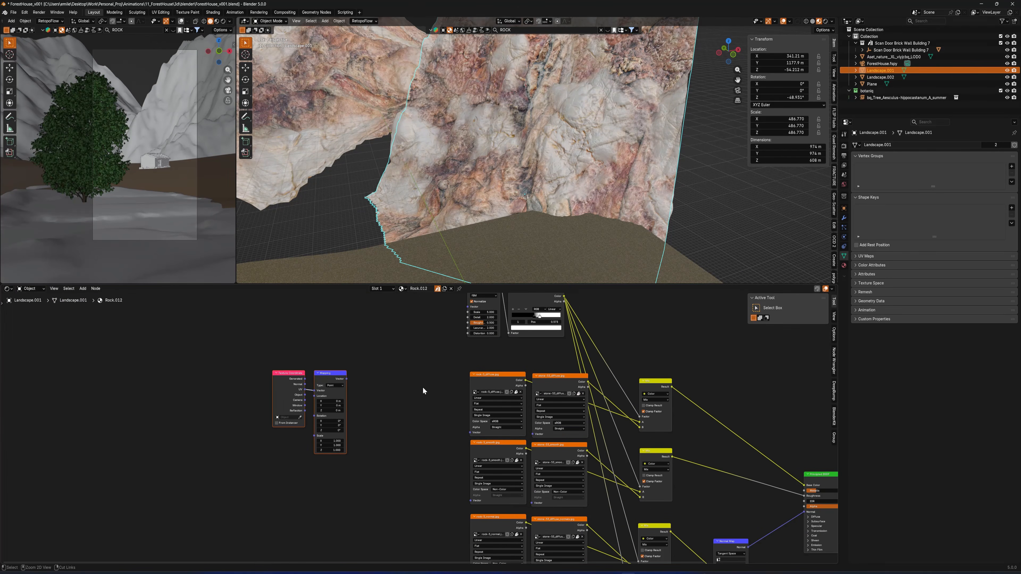
scroll(418, 362, "down", 1)
Connect the Mapping vector through a reroute to the noise texture and the rock image textures
left_click_drag(436, 322, 412, 332)
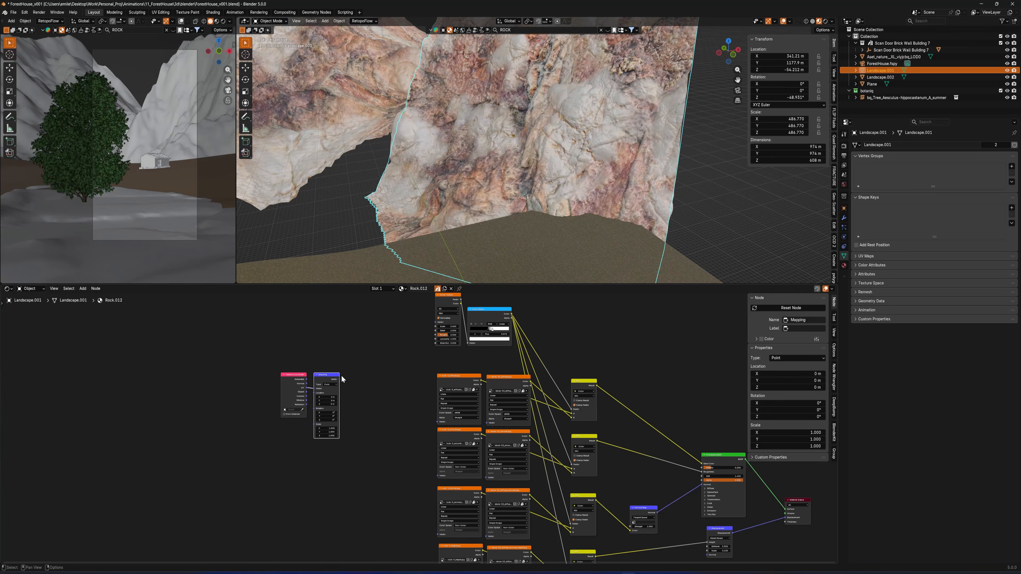
left_click_drag(340, 379, 436, 322)
right_click_drag(365, 355, 370, 368, "shift")
left_click_drag(367, 363, 438, 422)
scroll(401, 392, "down", 2)
left_click_drag(376, 370, 429, 538)
scroll(350, 393, "up", 8)
Rearrange the mapping nodes and set the Mapping scale to 31.4 on all three axes
key("g")
left_click(396, 430)
left_click_drag(349, 465, 468, 481)
Add a Voronoi Texture node and place it below the Texture Coordinate node
left_click(257, 502)
key("shift+a")
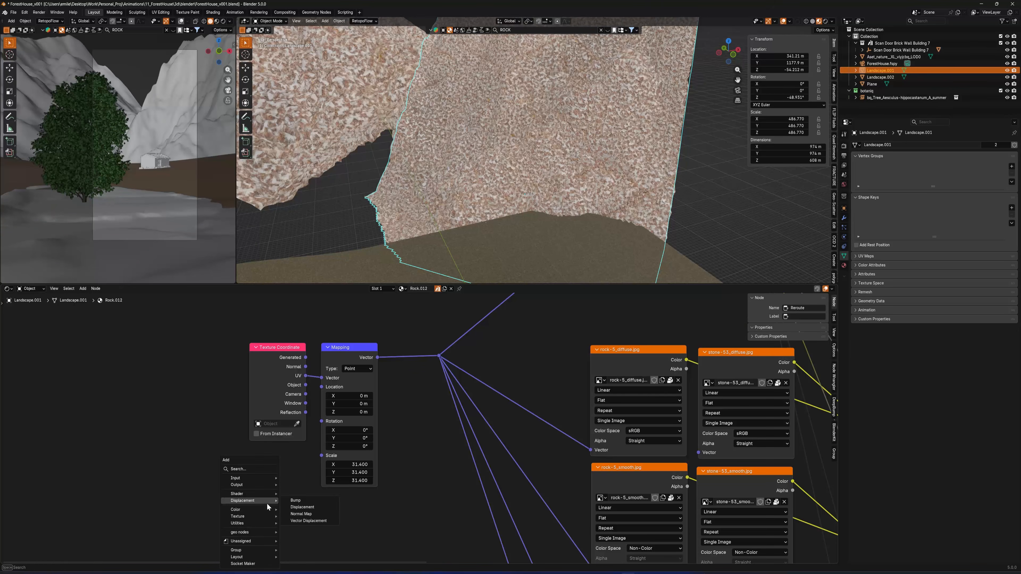
type("veron")
key("Return")
left_click(267, 504)
middle_click_drag(392, 457, 339, 407)
key("g")
left_click(202, 442)
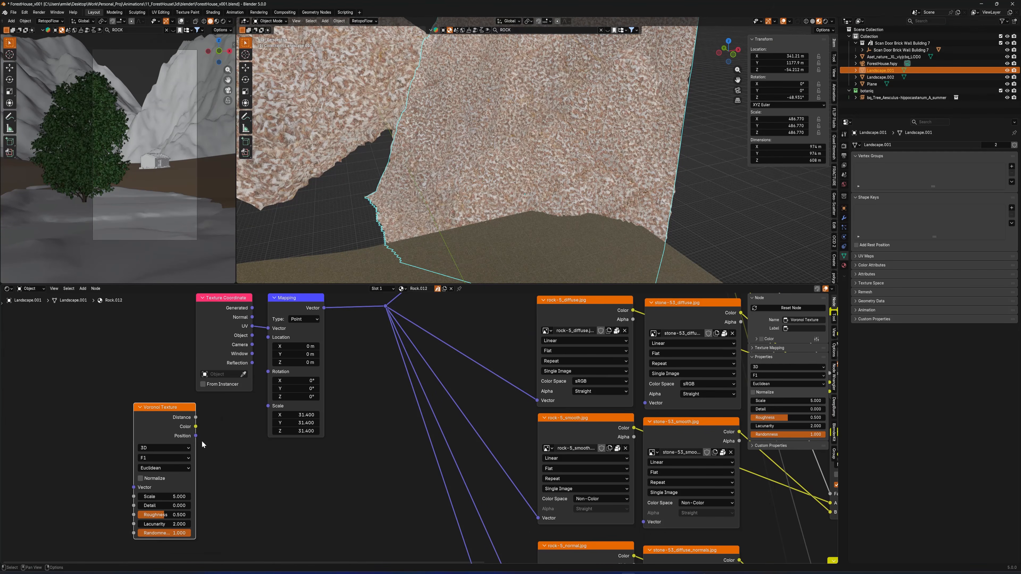
Link the Voronoi color to the Mapping rotation and add a Value node beside the Voronoi Texture
left_click(454, 241)
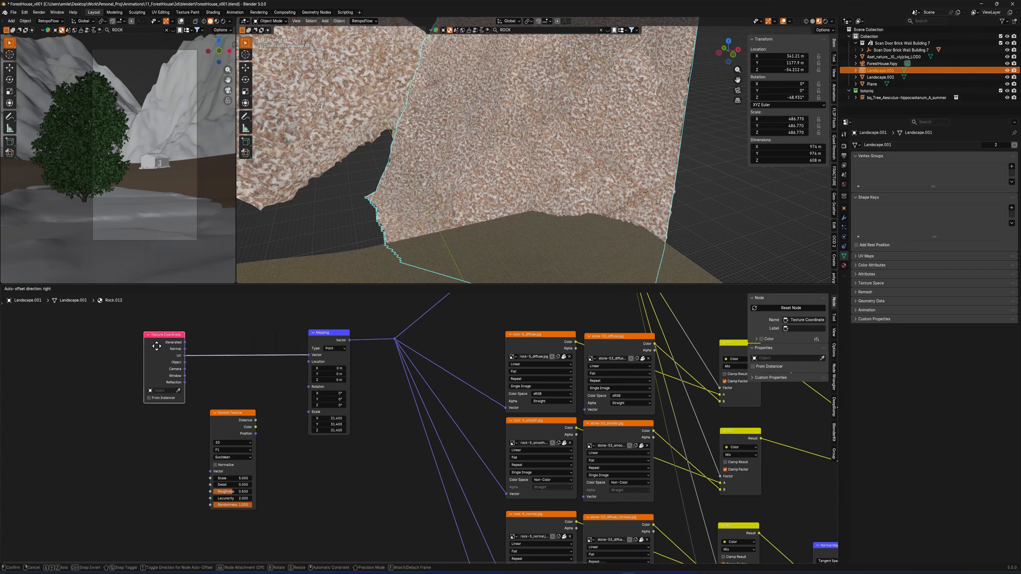
left_click_drag(320, 389, 319, 387)
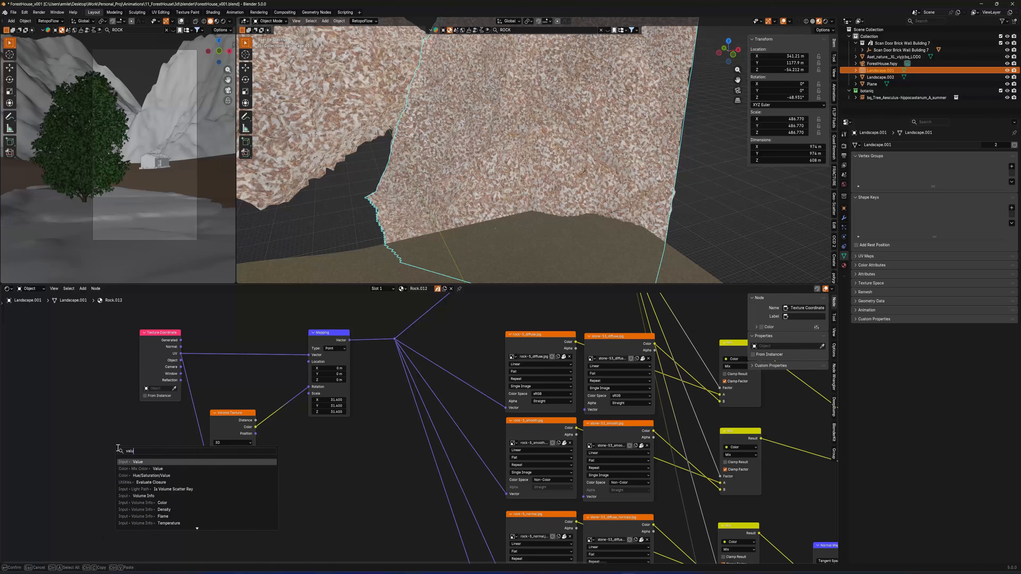
key("Return")
left_click(134, 460)
left_click_drag(173, 468, 281, 468)
Insert a Hue/Saturation/Value node between the diffuse color mix and the Principled BSDF's base color
scroll(153, 467, "up", 6)
middle_click_drag(511, 137, 551, 121)
scroll(522, 101, "down", 5)
scroll(463, 394, "down", 6)
middle_click_drag(796, 398, 444, 399)
key("shift+a")
left_click(478, 417)
left_click(468, 362)
Switch the camera view to rendered shading and set the Hue/Saturation/Value node's saturation to 0.2
left_click(224, 21)
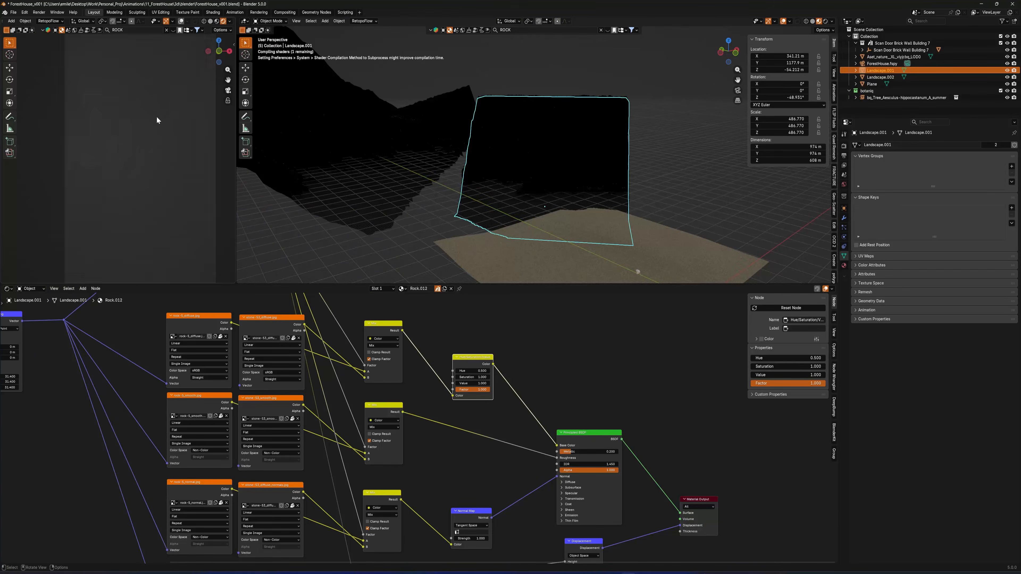
middle_click_drag(523, 169, 553, 154)
scroll(477, 380, "up", 6)
left_click_drag(482, 377, 426, 377)
double_click(481, 376)
type("0.2")
key("Return")
Examine the rock mountains, ground plane and lake terrain in the camera view and the main viewport
left_click(181, 225)
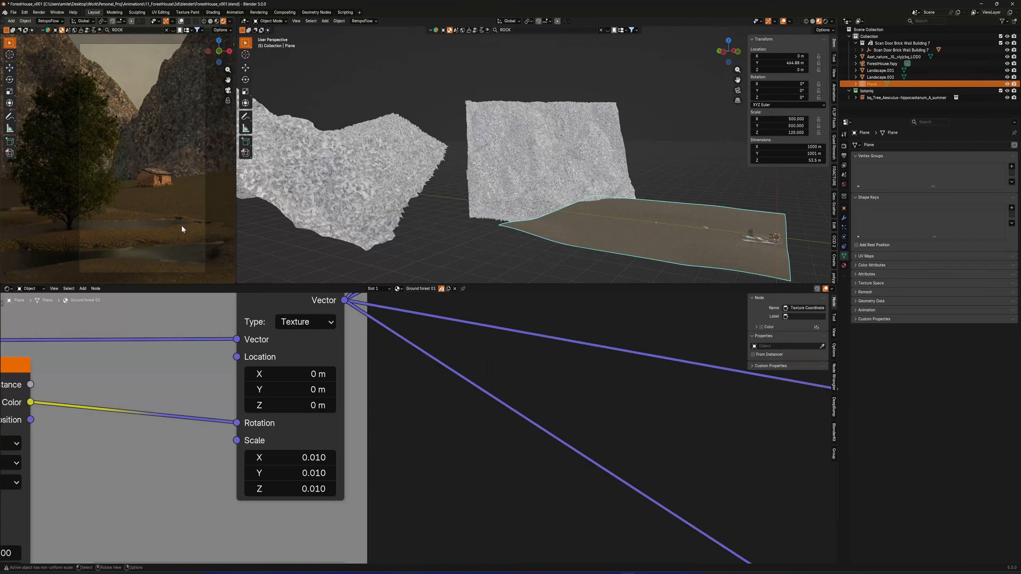
left_click(180, 225)
left_click(523, 72)
middle_click_drag(522, 121, 491, 116)
scroll(490, 117, "down", 2)
middle_click_drag(154, 186, 144, 186, "shift")
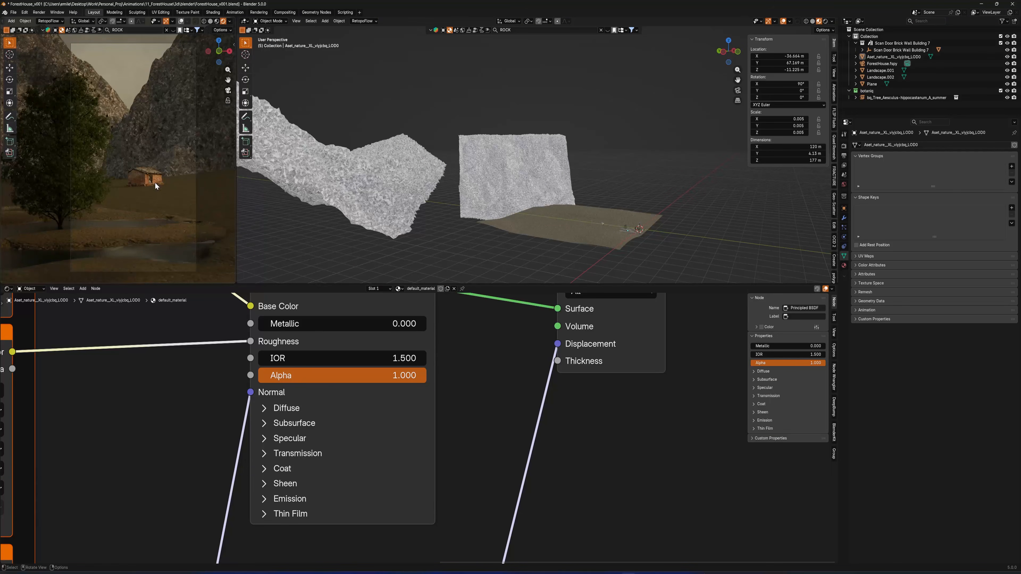
middle_click_drag(579, 205, 620, 217)
scroll(603, 201, "up", 4)
middle_click_drag(539, 173, 558, 210)
scroll(559, 210, "up", 4)
Replace the shader editor with the engon asset browser and browse the botaniq grass assets
left_click(7, 289)
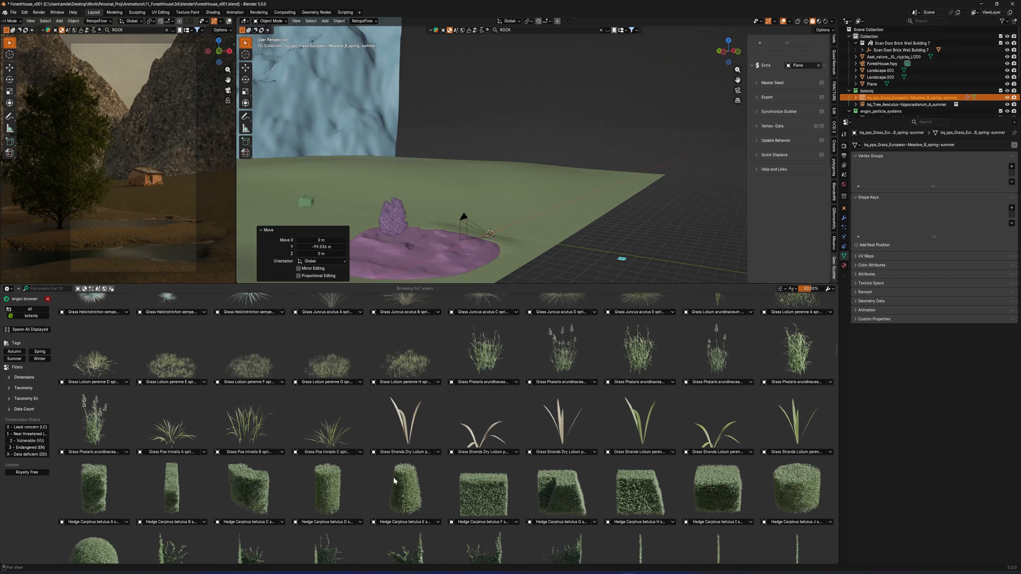
scroll(590, 439, "up", 3)
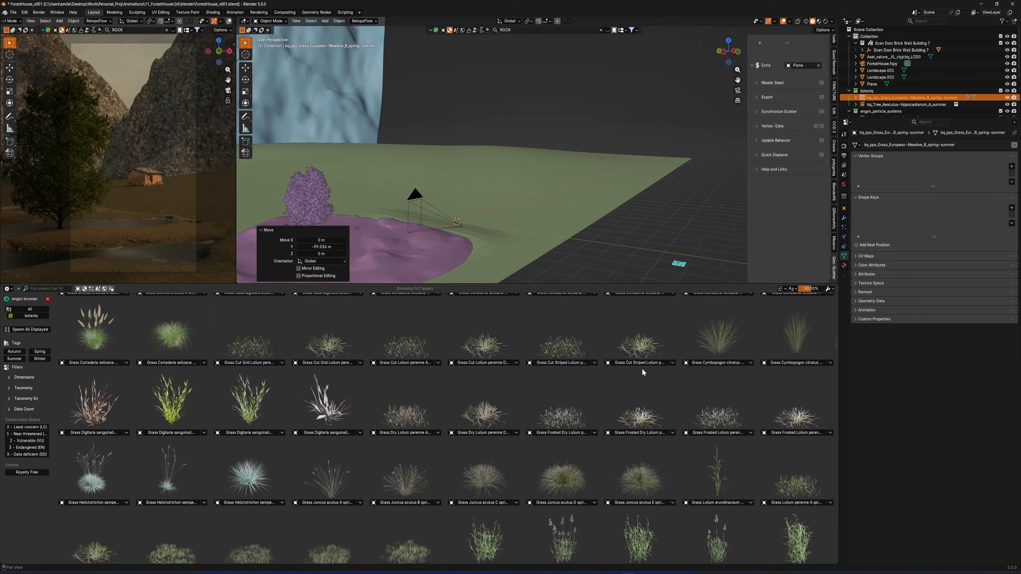
scroll(231, 425, "down", 4)
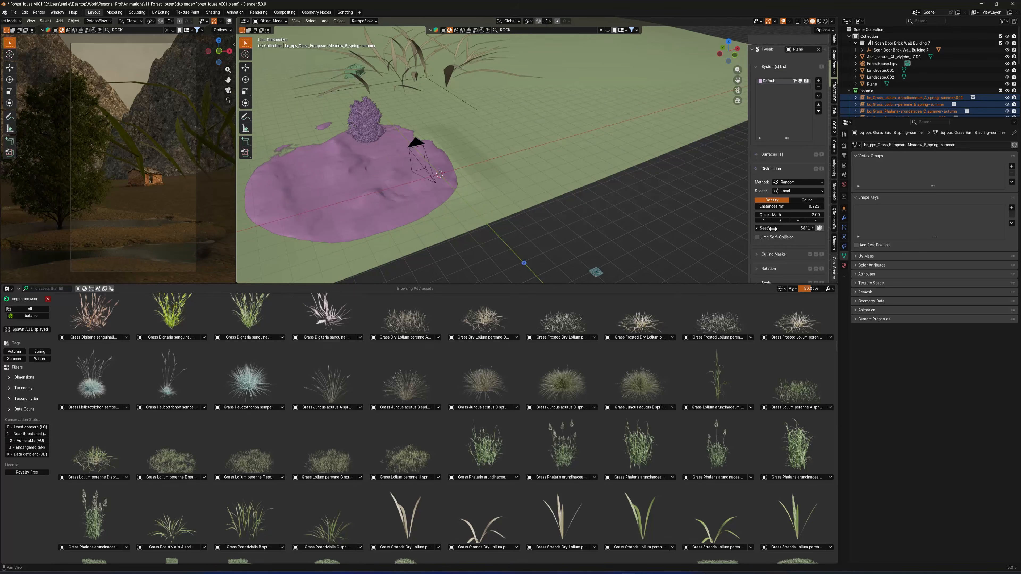
Raise the grass scatter's density to 10.272 instances per m² and change its distribution method to Manual
left_click_drag(784, 207, 808, 207)
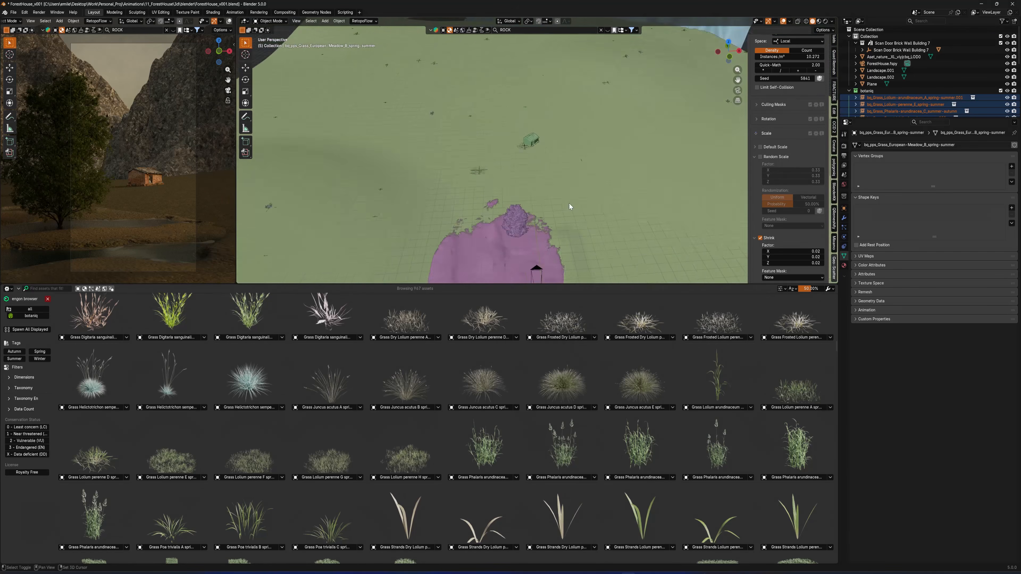
scroll(788, 161, "up", 3)
left_click(798, 139)
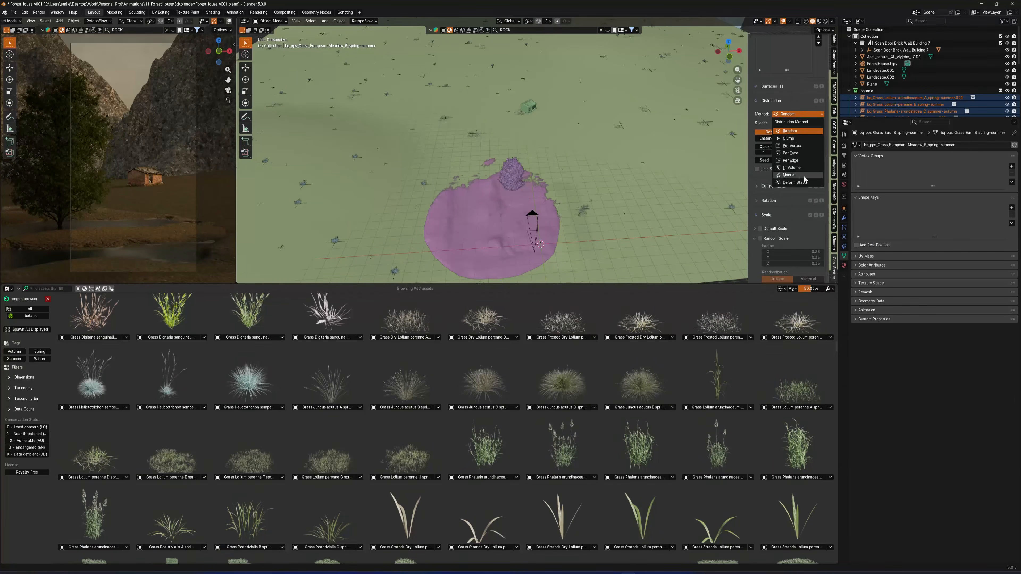
left_click(790, 175)
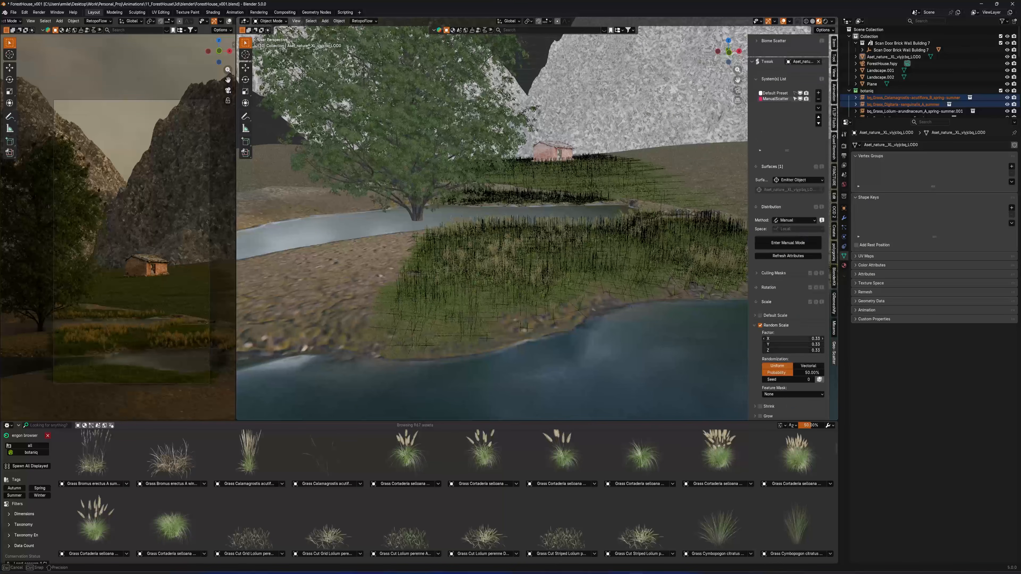
Reduce the lake terrain grass's random scale factor and set the ground plane grass's shrink factor to 0.02
left_click_drag(801, 343, 776, 342)
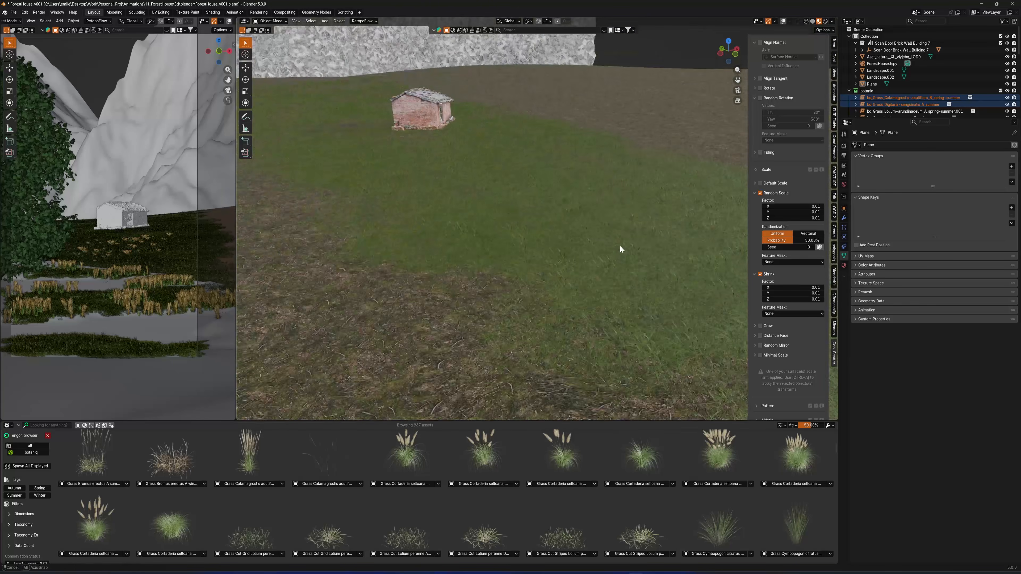
left_click_drag(772, 288, 772, 292)
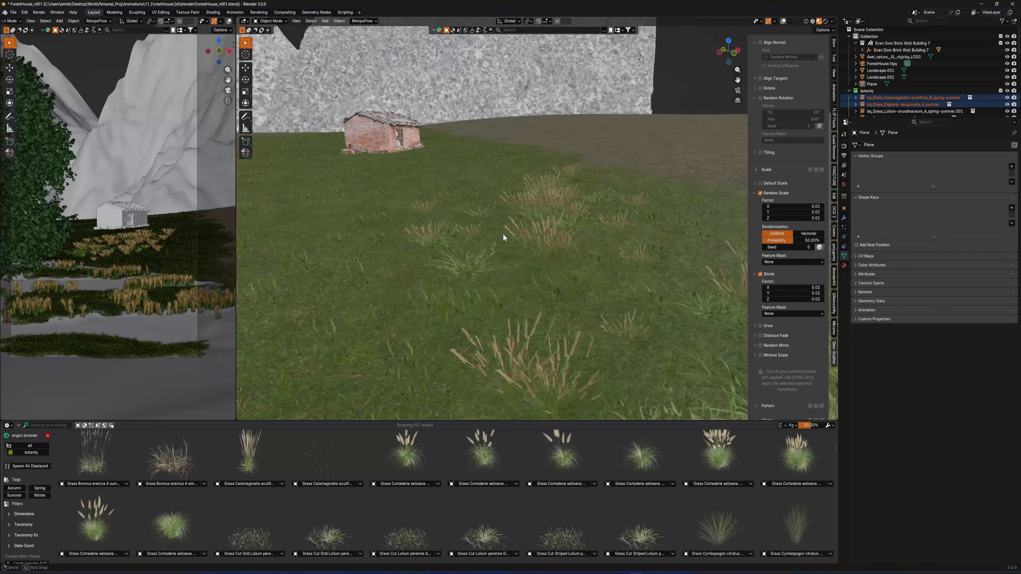
scroll(799, 162, "up", 6)
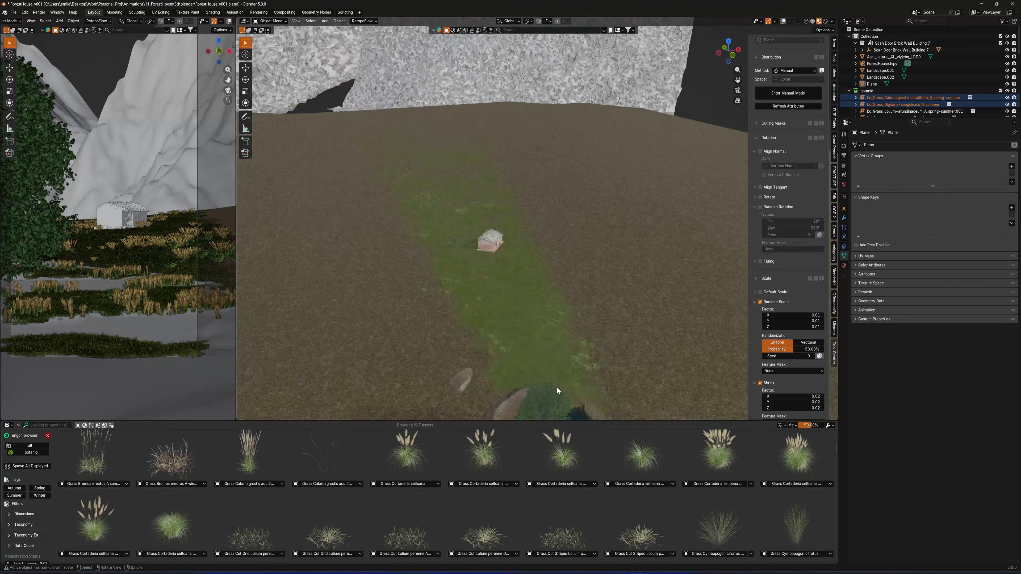
Set the ground plane grass's shrink factor to 0.01 and its random scale factor to 0.82 on all axes
double_click(796, 370)
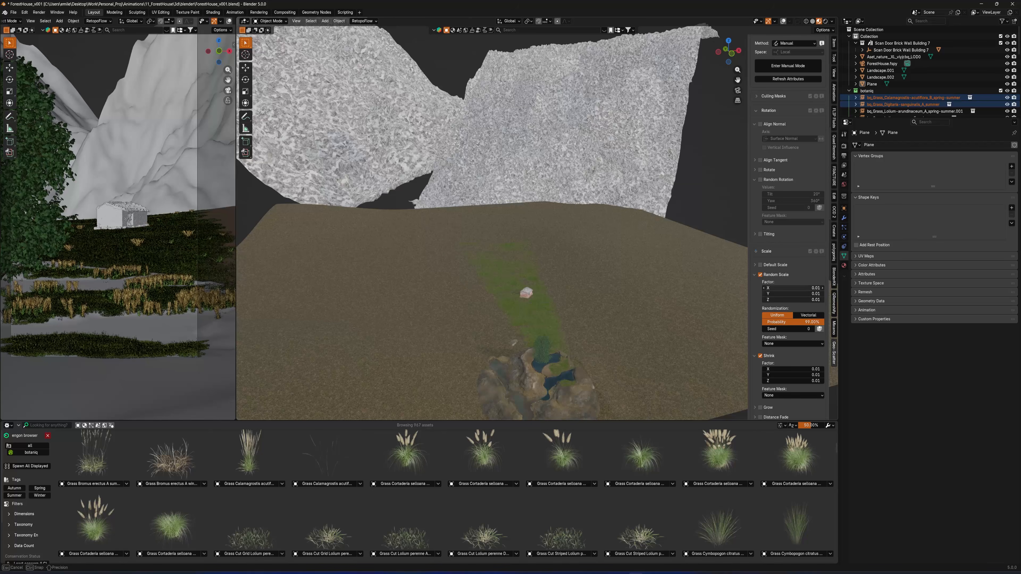
left_click(761, 265)
scroll(760, 268, "down", 4)
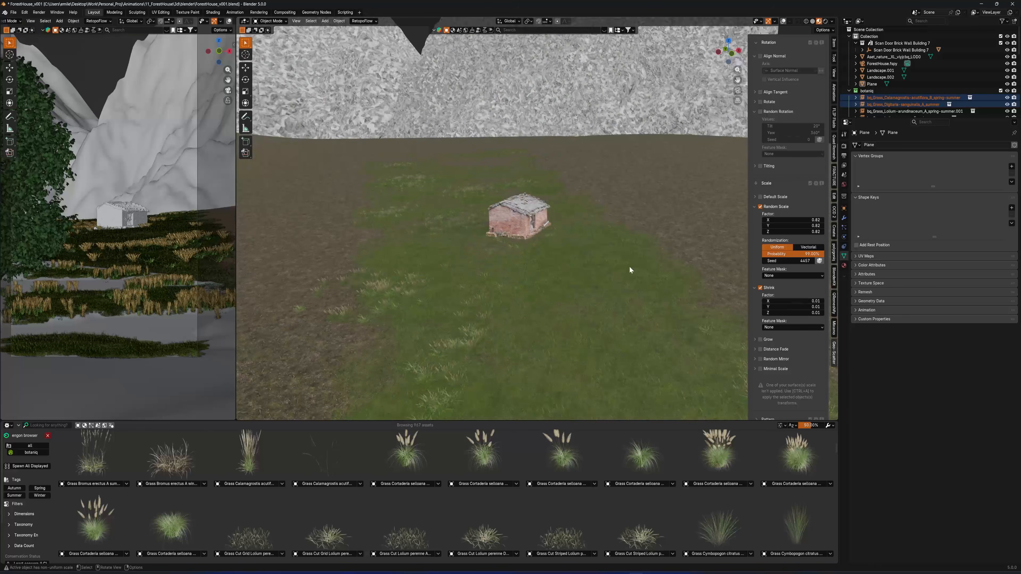
Spray more grass around the cabin in manual distribution mode and leave the mode
middle_click_drag(629, 269, 624, 250)
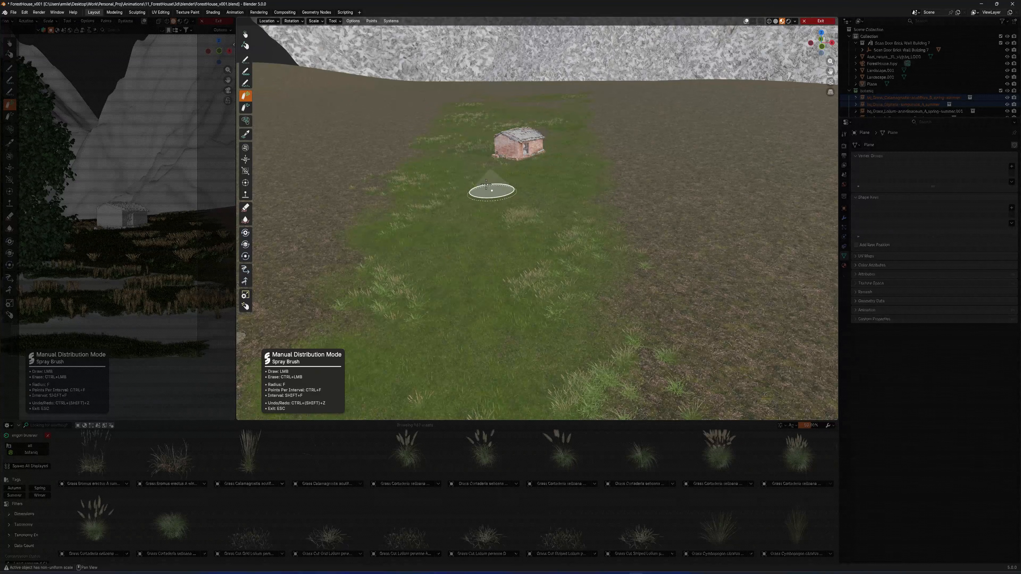
key("Escape")
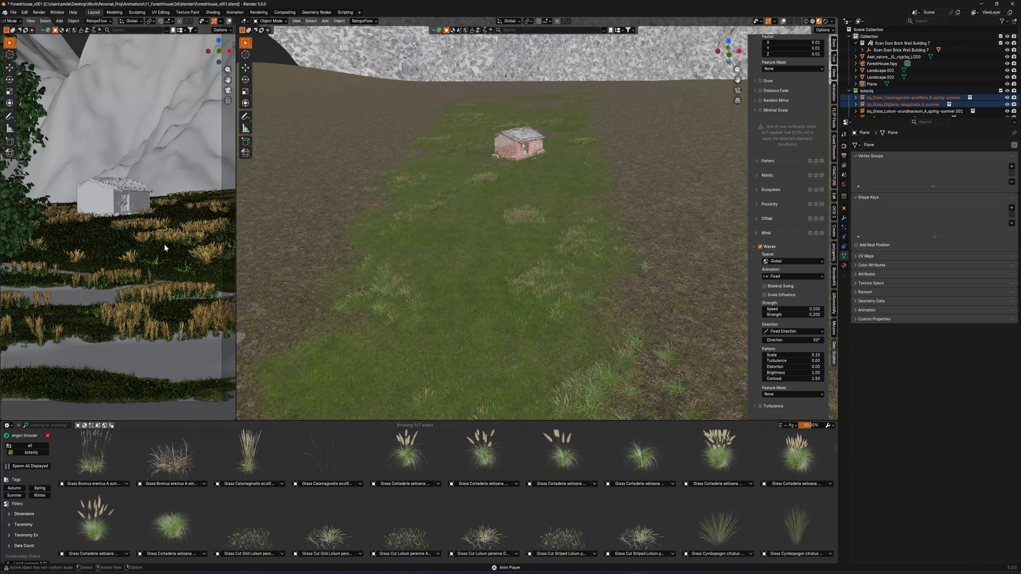
Choose the lake terrain as the scatter emitter and enable wind waves for its grass
scroll(166, 248, "down", 5)
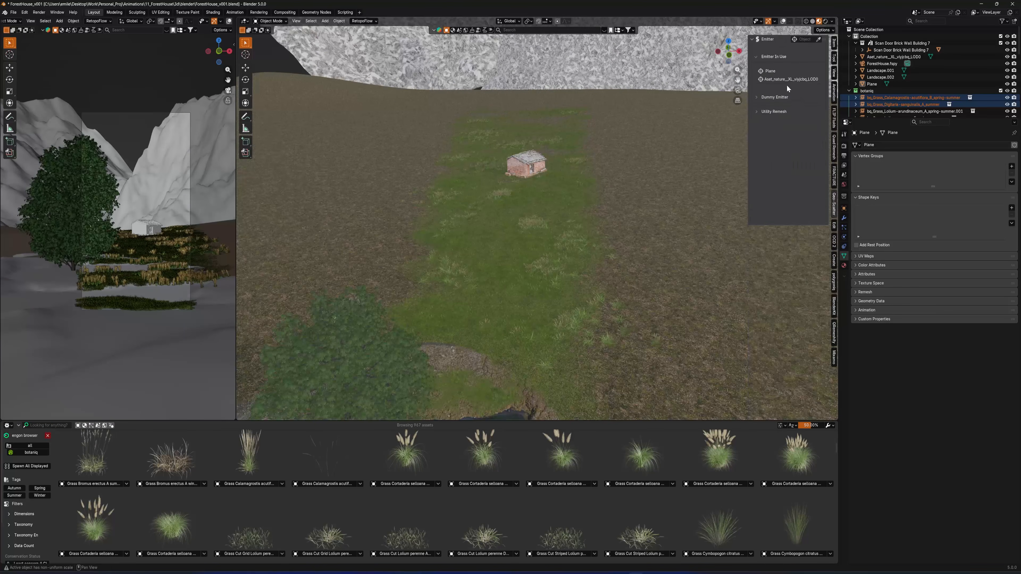
scroll(814, 201, "down", 8)
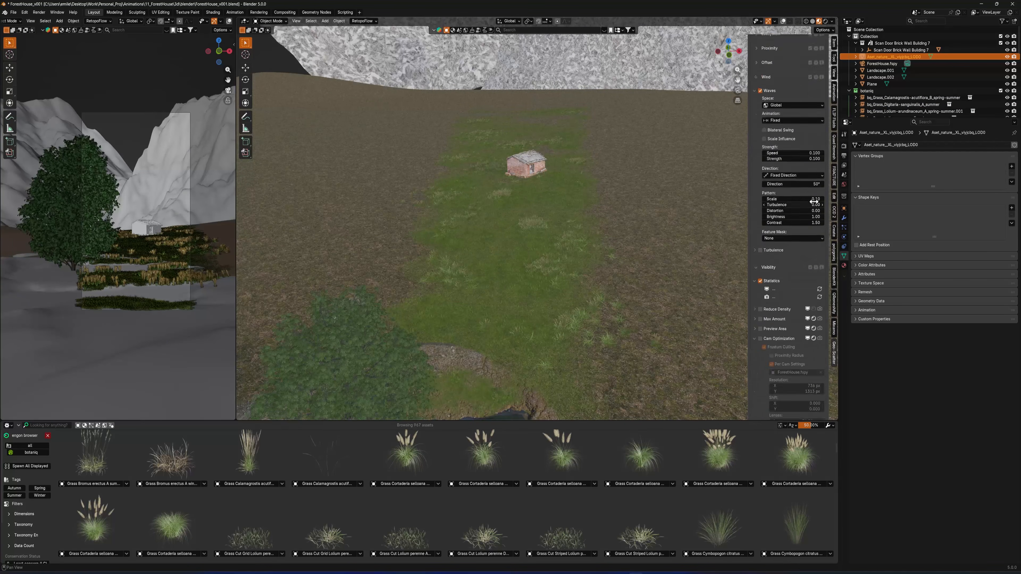
Set a wind wave value of 1 for the lake terrain's grass and play the animation
scroll(813, 202, "down", 7)
type("1")
key("Return")
scroll(809, 216, "down", 5)
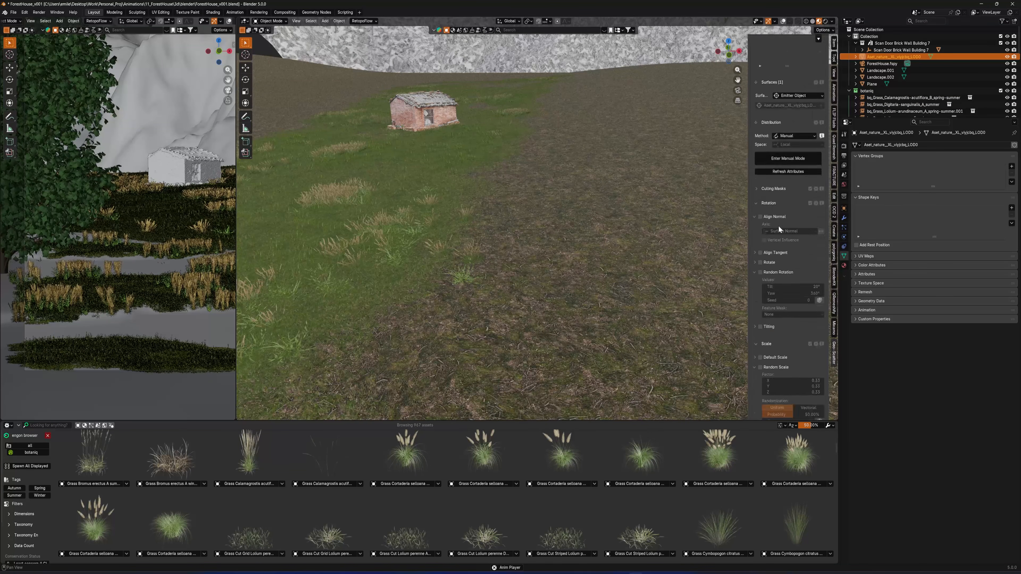
Set a wind wave value of 0.2 for the lake terrain's grass, and enable random rotation and a random scale factor of 0.68
middle_click_drag(744, 283, 762, 233, "shift")
scroll(784, 259, "up", 11)
left_click(775, 202)
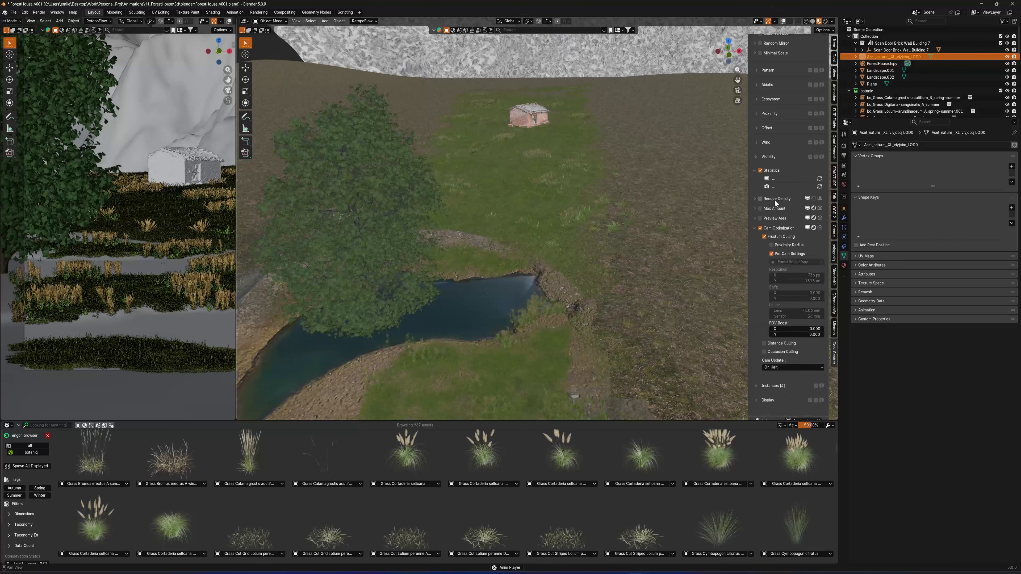
double_click(811, 224)
type("0.2")
key("Return")
scroll(135, 306, "down", 1)
scroll(135, 305, "up", 4)
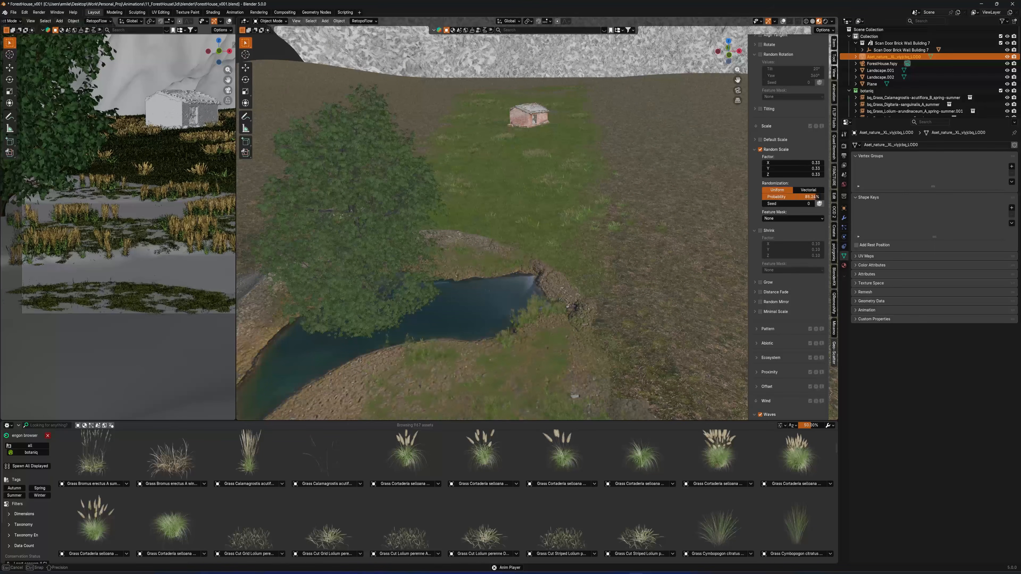
scroll(780, 154, "up", 6)
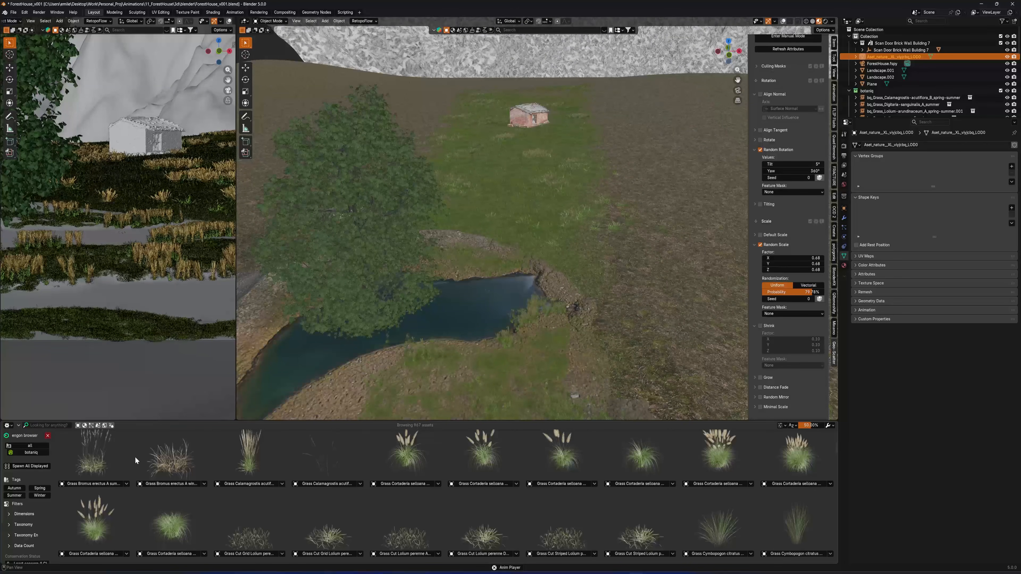
Replace the asset browser with the Dope Sheet and widen the camera viewport to check the grass
left_click(8, 425)
left_click(38, 444)
left_click(8, 425)
left_click(102, 446)
scroll(94, 408, "up", 4)
left_click_drag(235, 289, 426, 290)
scroll(225, 281, "down", 3)
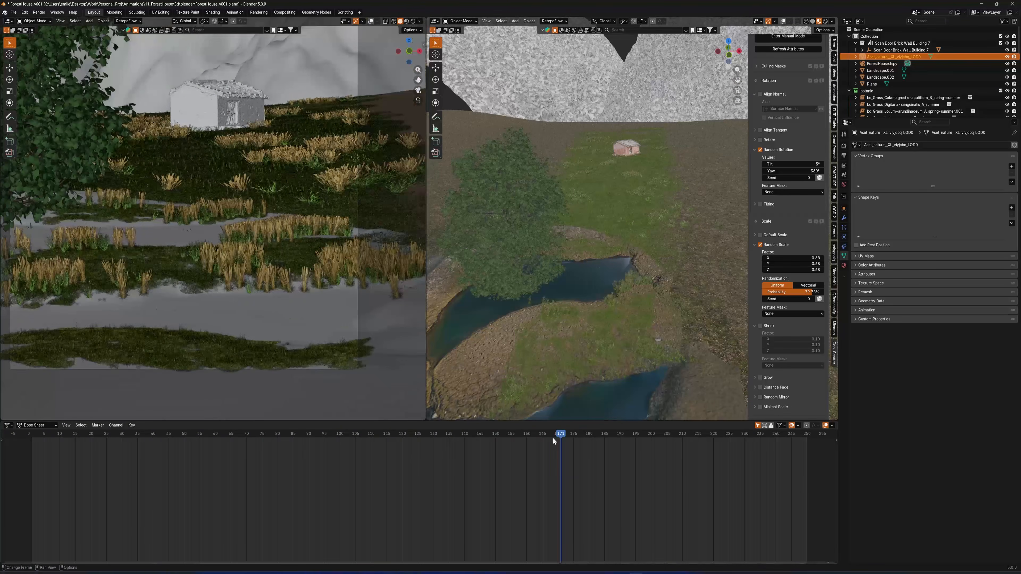
scroll(778, 158, "up", 9)
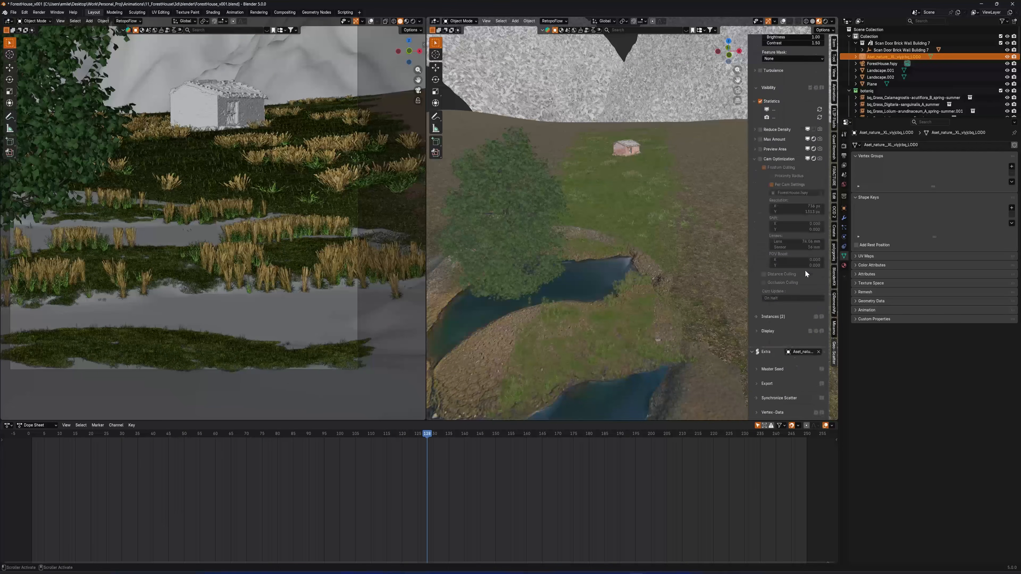
scroll(806, 274, "up", 13)
scroll(334, 241, "up", 2)
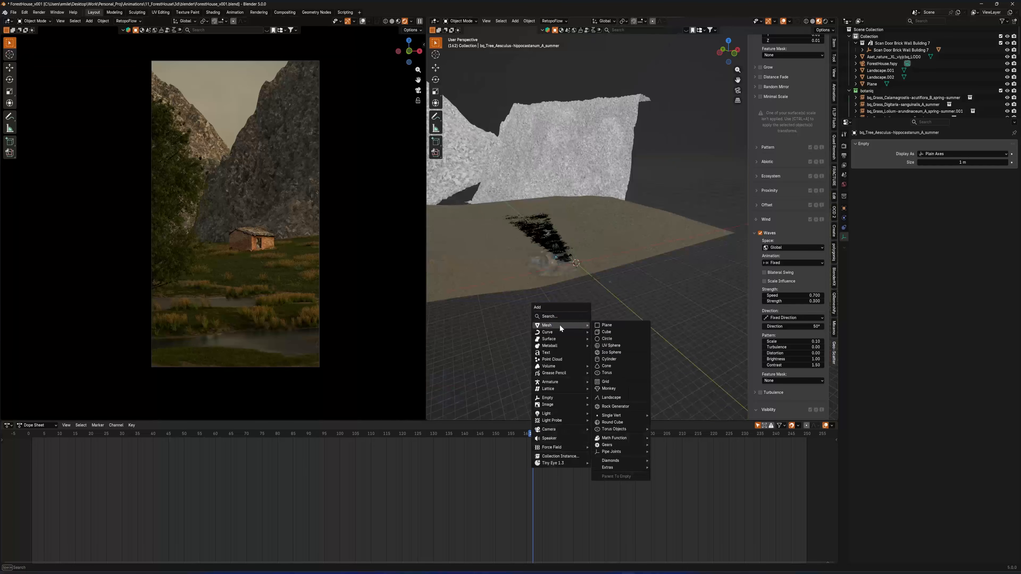
Add a large cube, move it about 2204 m along Y and show it in X-ray from the front
left_click(619, 346)
key("KP_Decimal")
key("KP_1")
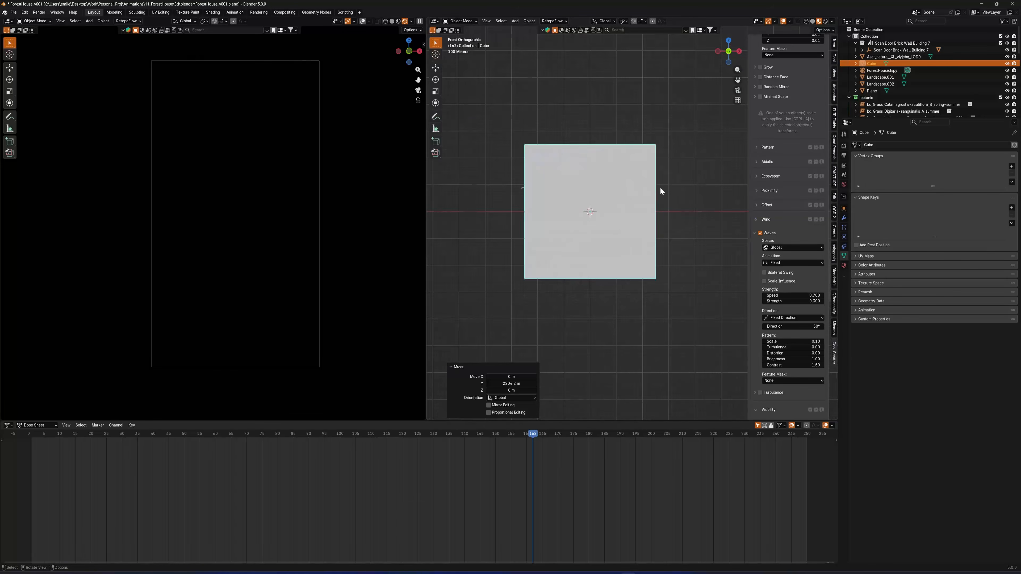
key("z")
key("alt+z")
scroll(638, 200, "down", 3)
Reposition the cube in the front view and raise it about 73 m along Z
key("g")
left_click(657, 224)
key("g")
key("z")
left_click(660, 215)
middle_click_drag(660, 215, 680, 237)
key("KP_7")
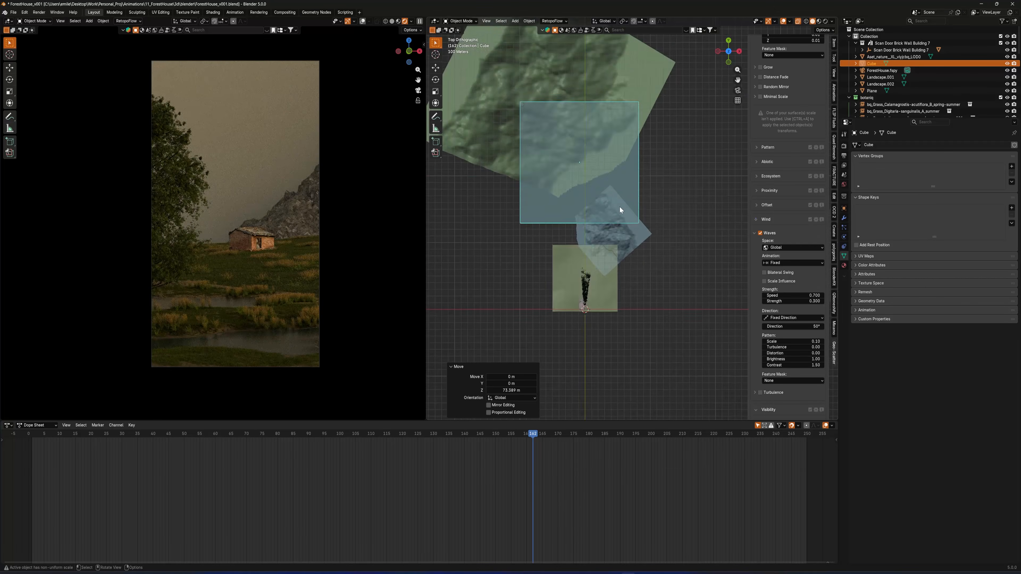
Move the cube along Y over the ground plane and enter Edit Mode on it
key("g")
key("y")
left_click(619, 298)
key("Tab")
scroll(603, 242, "down", 3)
Try to move the cube's whole mesh along Y, and undo the move
key("g")
key("y")
left_click(601, 189)
middle_click_drag(601, 241, 622, 214)
key("ctrl+z")
key("KP_7")
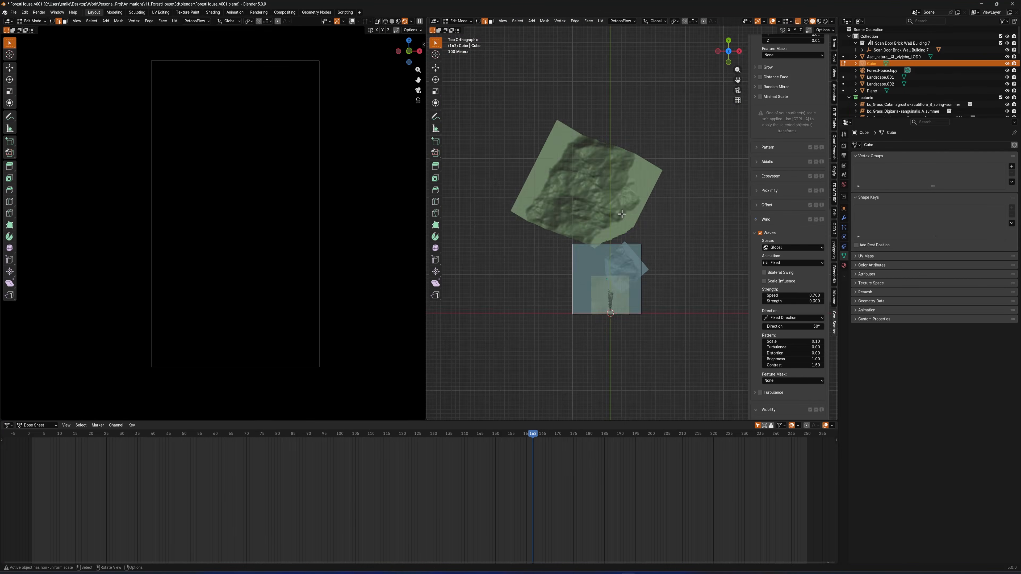
Select the cube's far face and extend it along Y toward the mountains
left_click_drag(564, 230, 659, 258)
key("g")
key("y")
scroll(600, 232, "up", 7)
scroll(542, 196, "down", 4)
Stretch the cube's sides along X around the scene and leave Edit Mode with X-ray off
key("g")
key("x")
key("g")
key("x")
left_click(568, 136)
middle_click_drag(647, 335, 563, 210)
key("g")
key("z")
right_click(594, 204)
key("Tab")
key("alt+z")
Give the cube a new material with a Volume Scatter of density 0.01 feeding the volume output, and adjust its anisotropy
left_click(8, 425)
left_click(35, 487)
left_click(432, 426)
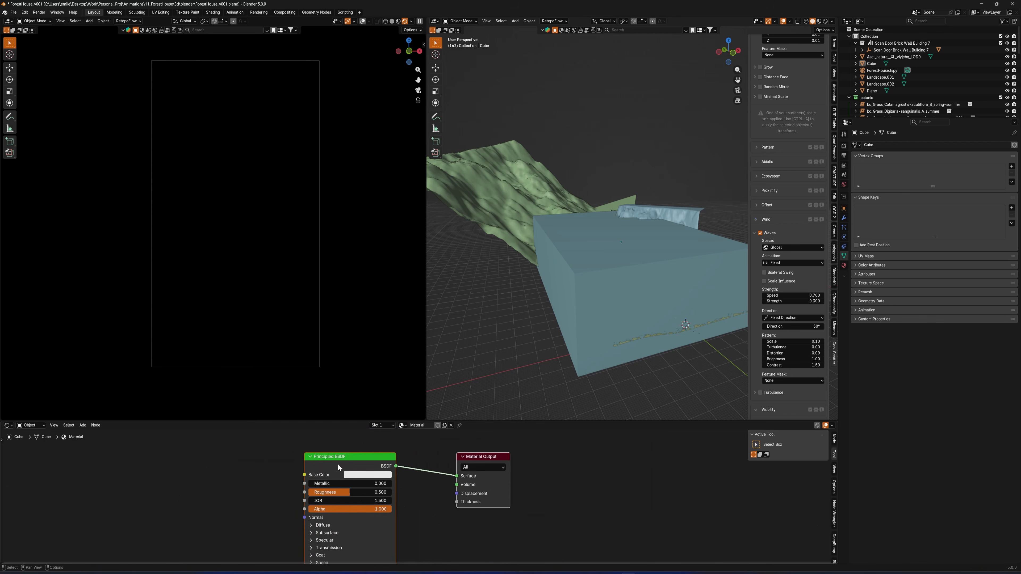
key("BackSpace")
type(".001")
key("Return")
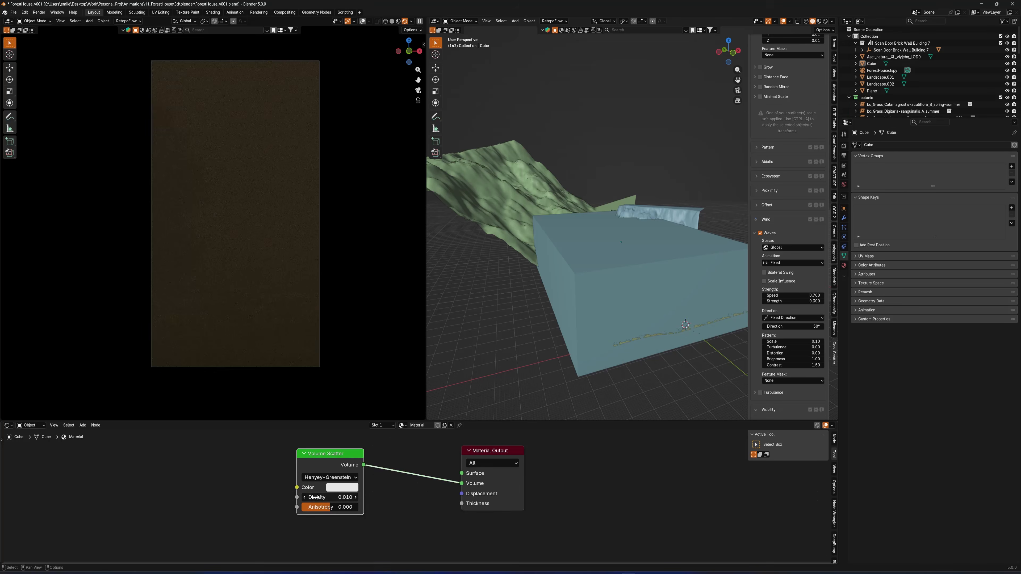
left_click_drag(346, 508, 340, 508)
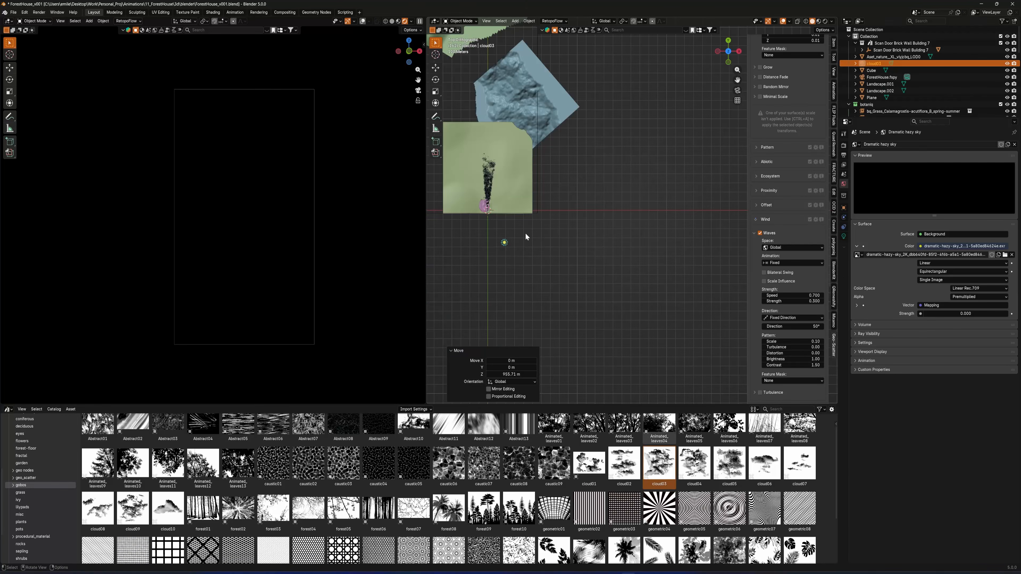
Scale the cloud03 gobo spotlight up about 52 times and set its power to 300000000
middle_click_drag(529, 235, 630, 254)
key("n")
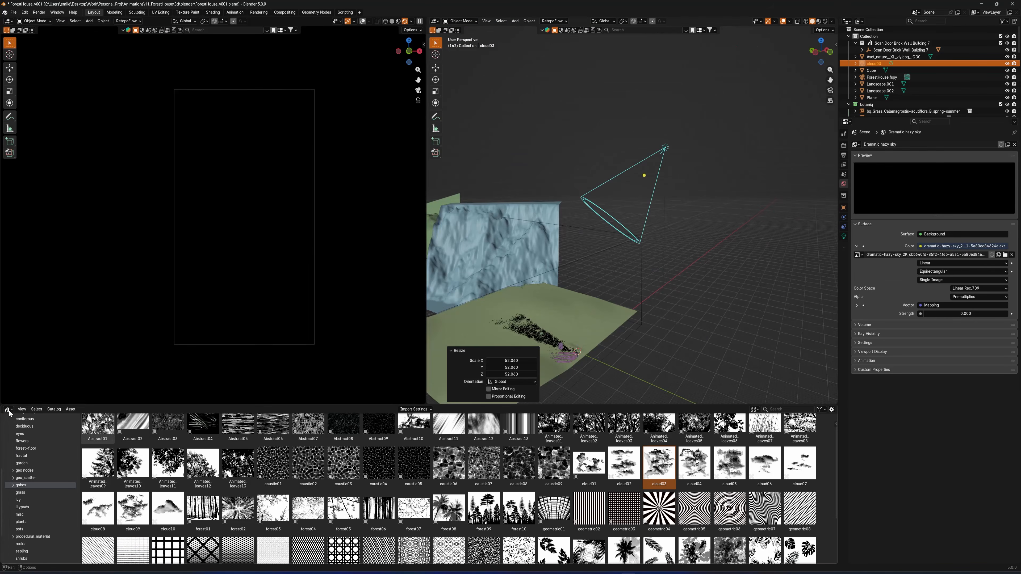
left_click(923, 203)
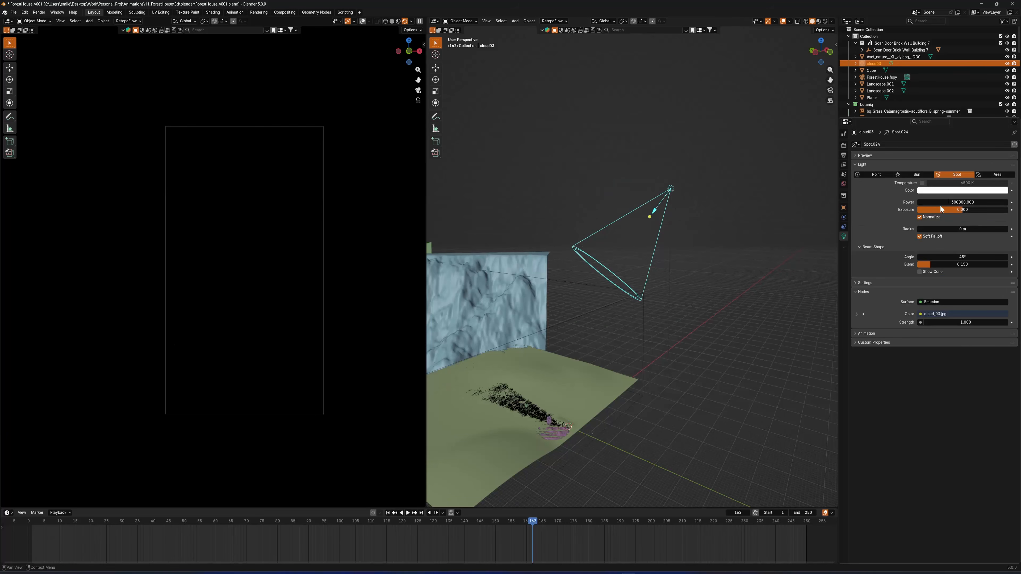
double_click(940, 203)
type("00")
key("Return")
double_click(941, 203)
type("0")
key("Return")
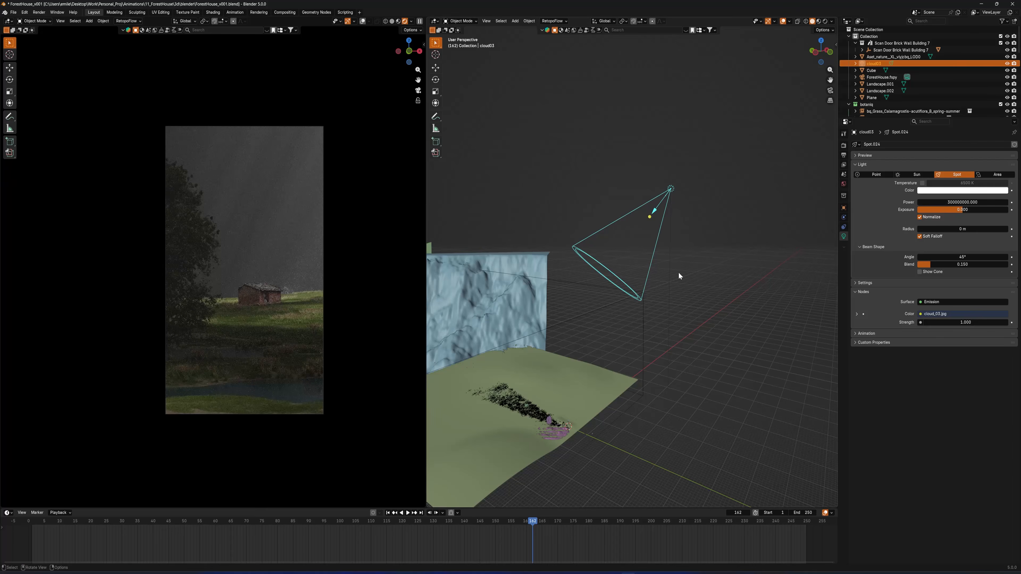
Move the cloud03 spotlight along X to the side of the ground plane and raise it along Z
middle_click_drag(679, 276, 583, 311)
scroll(714, 310, "down", 3)
middle_click_drag(531, 287, 704, 333)
key("g")
key("x")
left_click(716, 314)
key("g")
key("z")
left_click(738, 134)
key("KP_7")
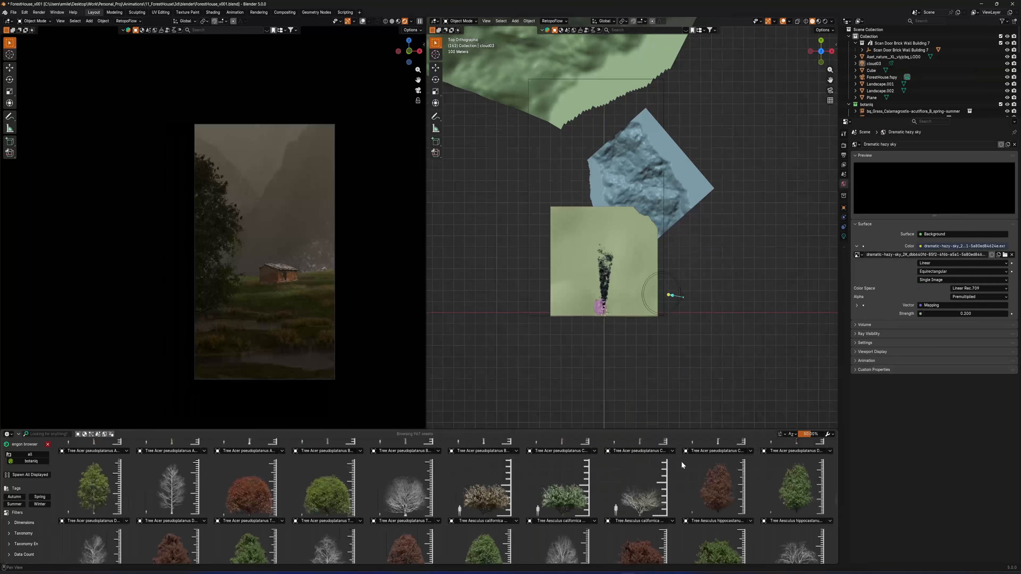
Add an Aesculus hippocastanum tree from the asset library and move it across the ground plane
scroll(253, 486, "down", 5)
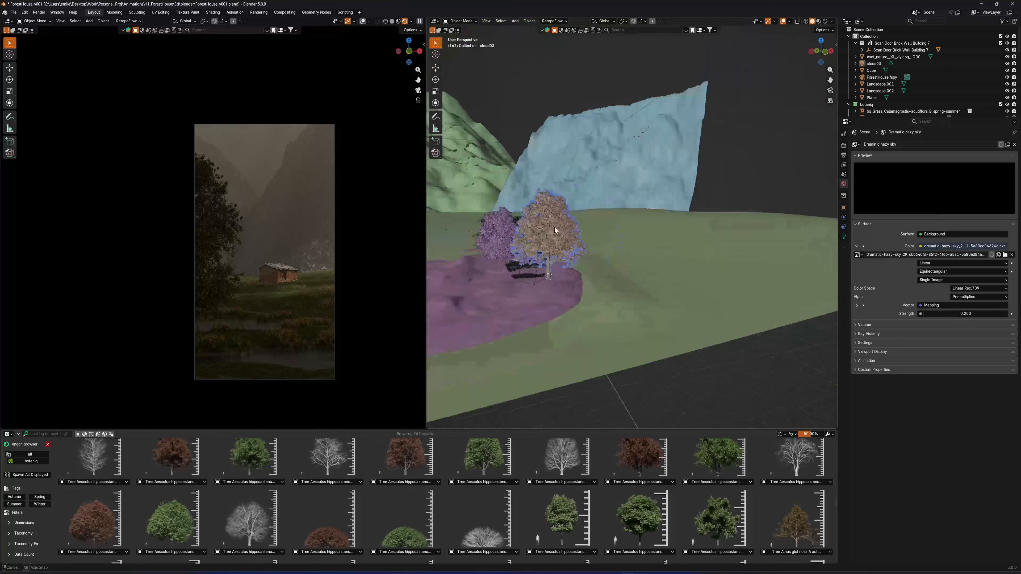
middle_click_drag(554, 228, 656, 253)
scroll(656, 253, "down", 5)
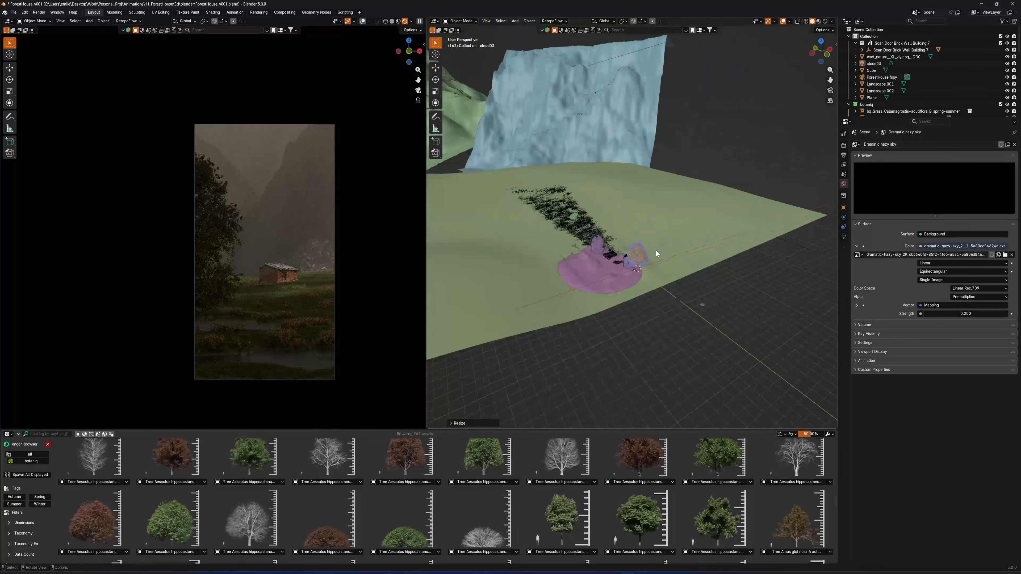
key("g")
left_click(677, 320)
key("KP_Decimal")
Move the new tree along Y so it stands beside the cabin
middle_click_drag(677, 320, 641, 233)
key("g")
key("y")
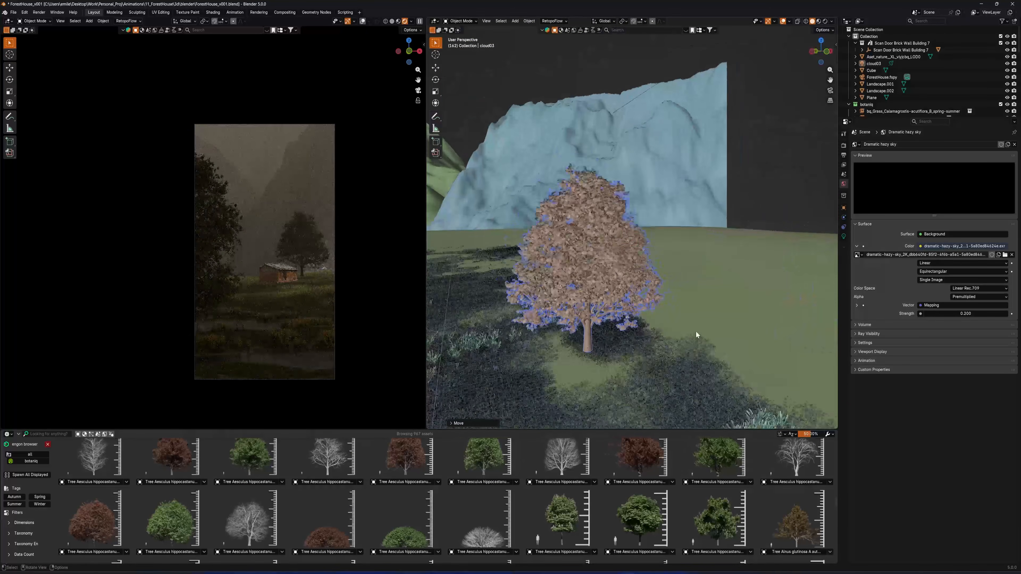
left_click(634, 386)
key("KP_Decimal")
middle_click_drag(635, 386, 538, 349)
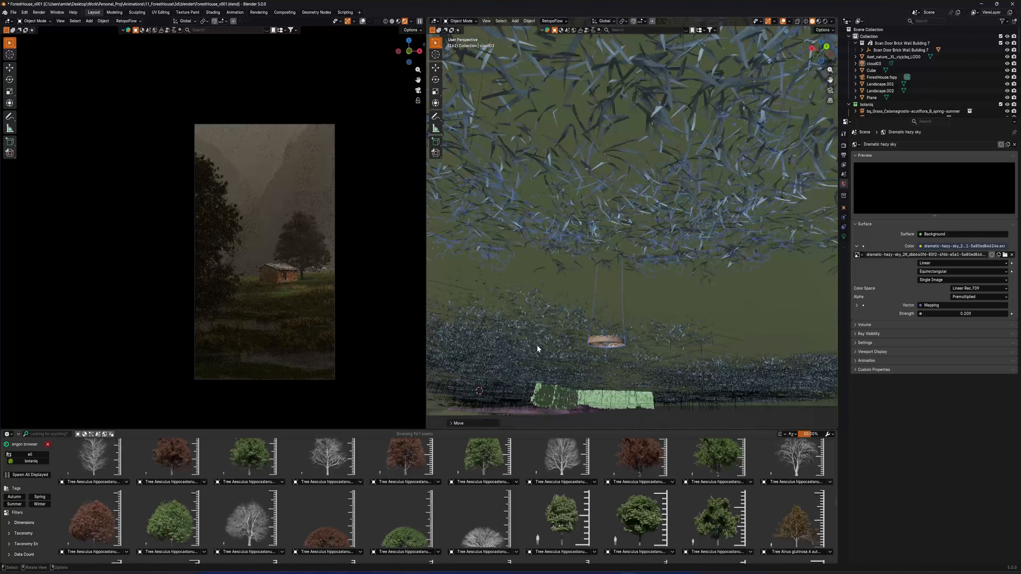
Place a copy of the tree in front of the ground plane and add a Fraxinus excelsior tree from the library
left_click(696, 279)
middle_click_drag(695, 279, 803, 311)
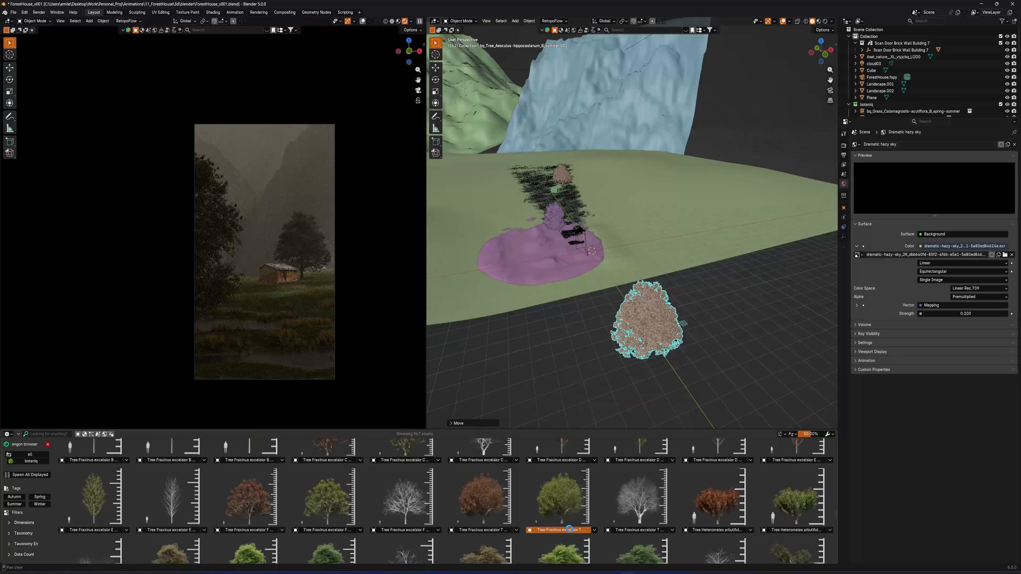
left_click(602, 253)
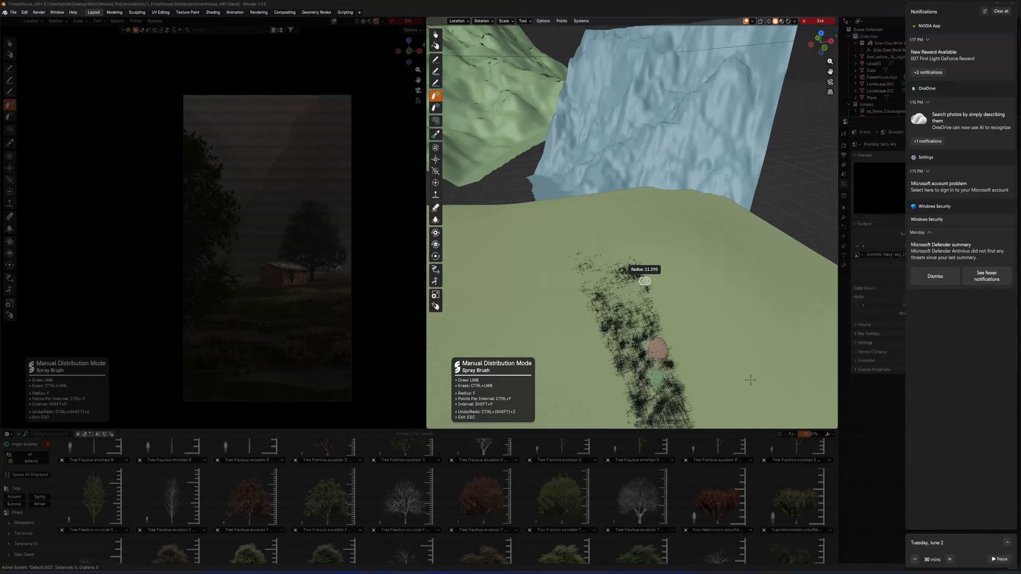
Try scattering trees with the manual distribution spray brush, using random scale and a Z shrink factor of 0.01
scroll(645, 269, "up", 5)
middle_click_drag(679, 285, 661, 265)
key("Escape")
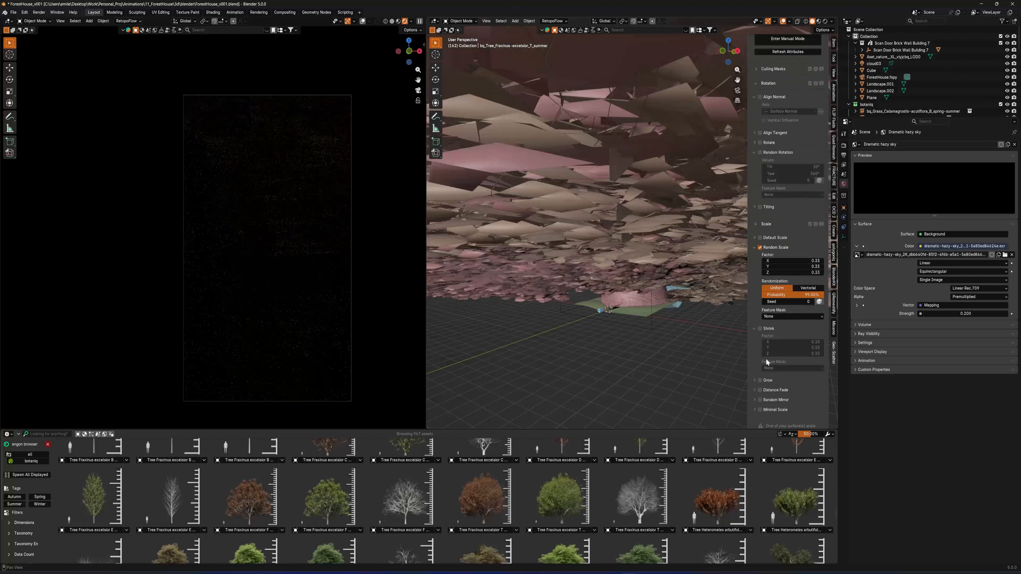
mouse_move(793, 342)
left_mouse_down()
mouse_move(801, 354)
mouse_move(793, 343)
left_mouse_up()
scroll(643, 313, "up", 5)
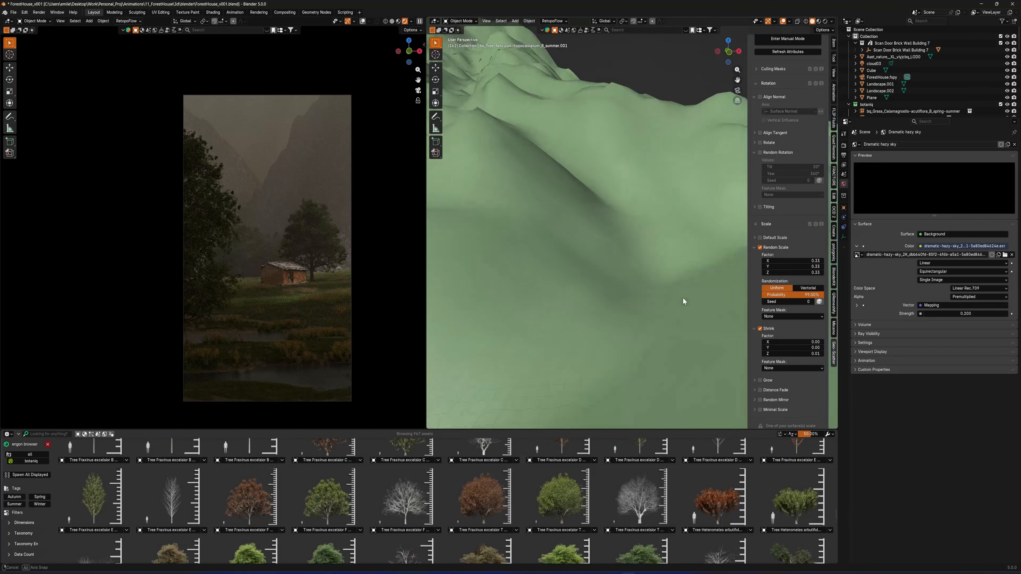
scroll(681, 299, "down", 3)
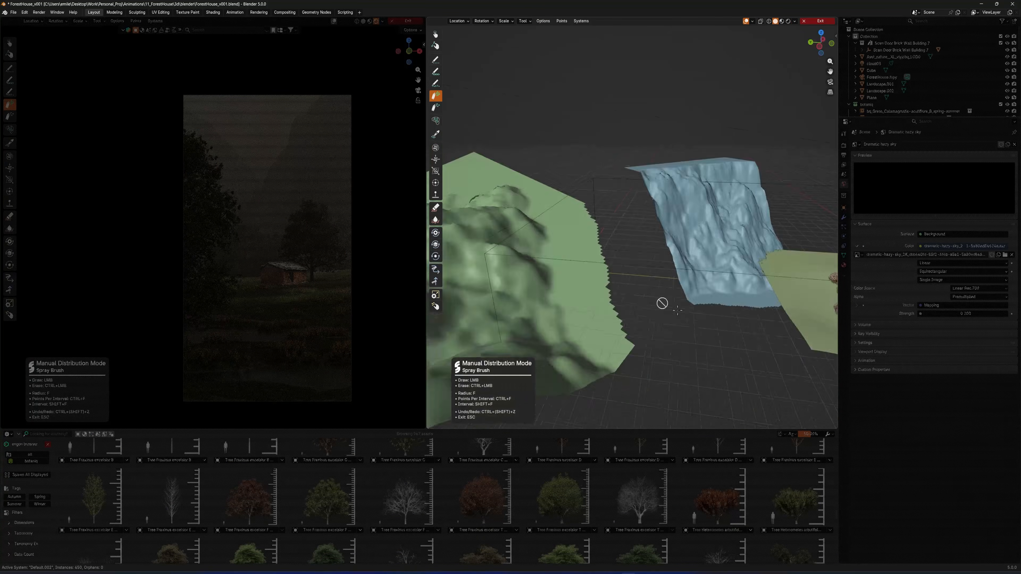
key("Escape")
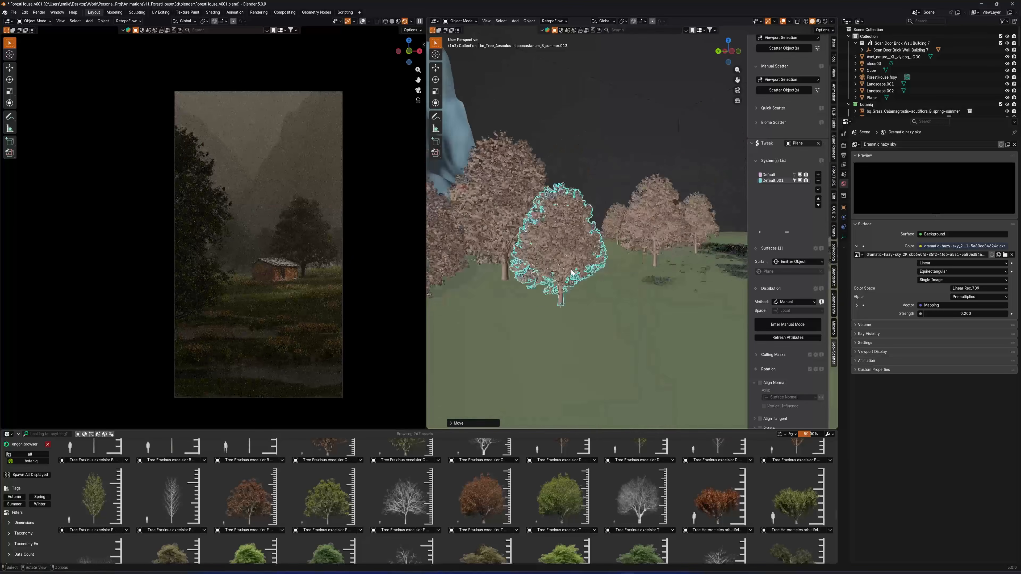
Duplicate the Aesculus trees to build up a cluster behind the cabin
middle_click_drag(571, 272, 640, 294)
key("shift+d")
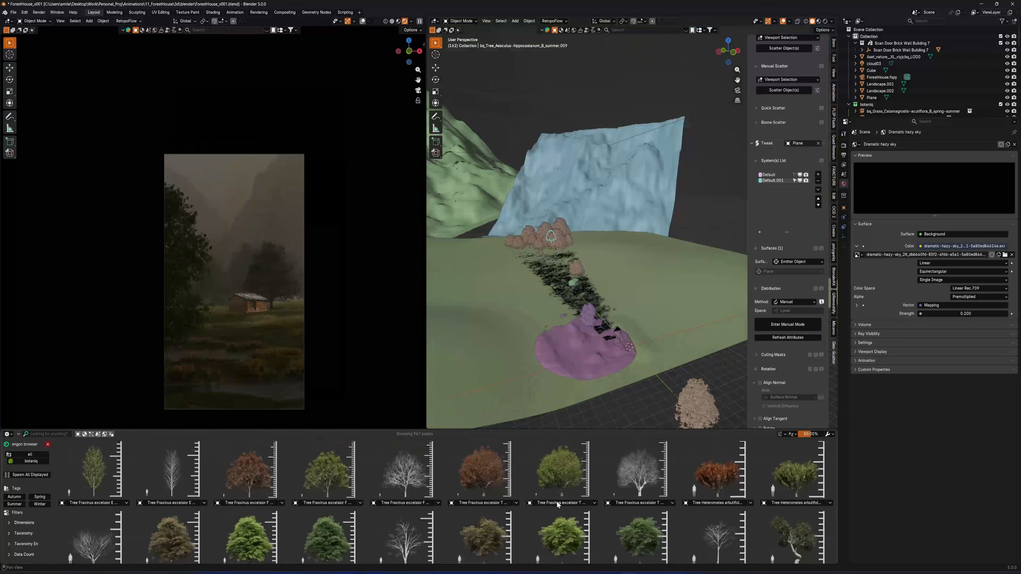
Add the Fraxinus excelsior tree for the foreground and adjust its height along Z
middle_click_drag(603, 285, 720, 286)
key("g")
key("z")
left_click(716, 278)
key("KP_7")
middle_click_drag(575, 306, 535, 361, "shift")
Try moving and rotating the foreground tree beside the camera, and undo both changes
key("g")
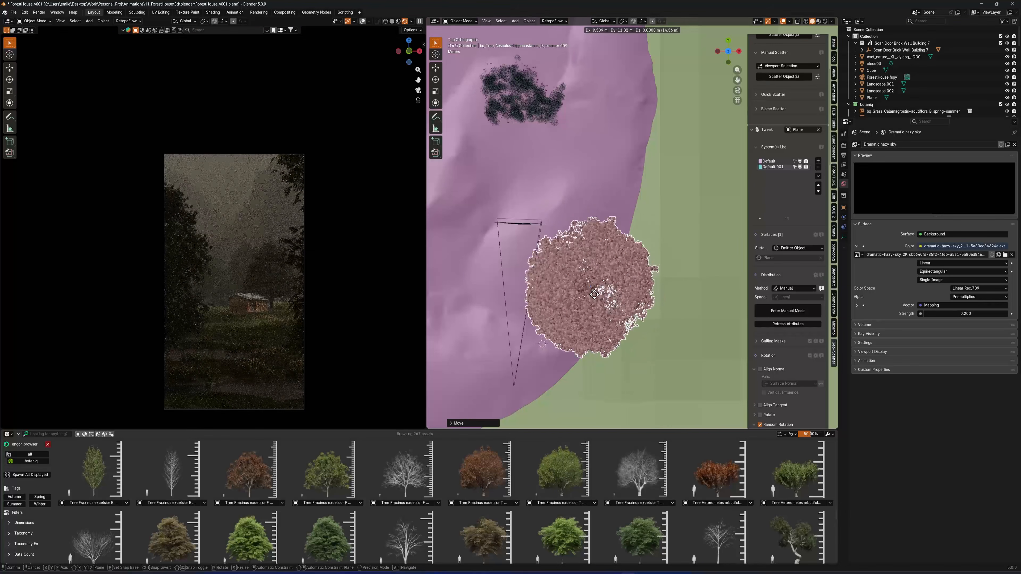
left_click(658, 292)
key("r")
left_click(643, 282)
key("ctrl+z")
key("ctrl+z")
Place the Fraxinus tree beside the camera as foreground framing, then scale it and adjust its height
middle_click_drag(617, 261, 584, 314)
key("KP_7")
key("g")
left_click(659, 320)
left_click(547, 212)
key("s")
left_click(664, 285)
key("g")
key("z")
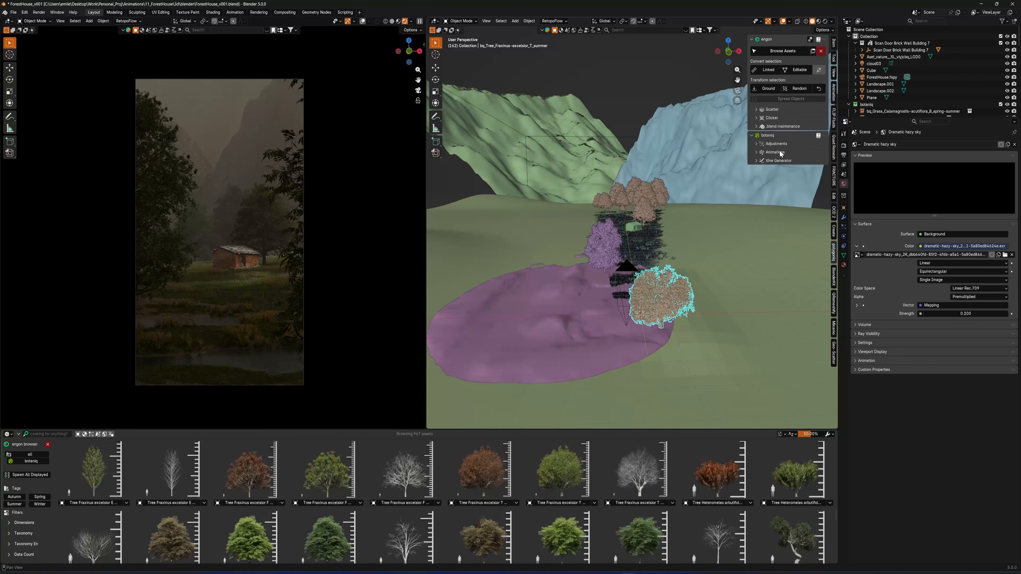
Add a Breeze wind animation with a strength of 0.20 to the foreground Fraxinus tree
left_click(780, 154)
scroll(663, 289, "up", 6)
middle_click_drag(659, 278, 674, 261)
left_click(787, 165)
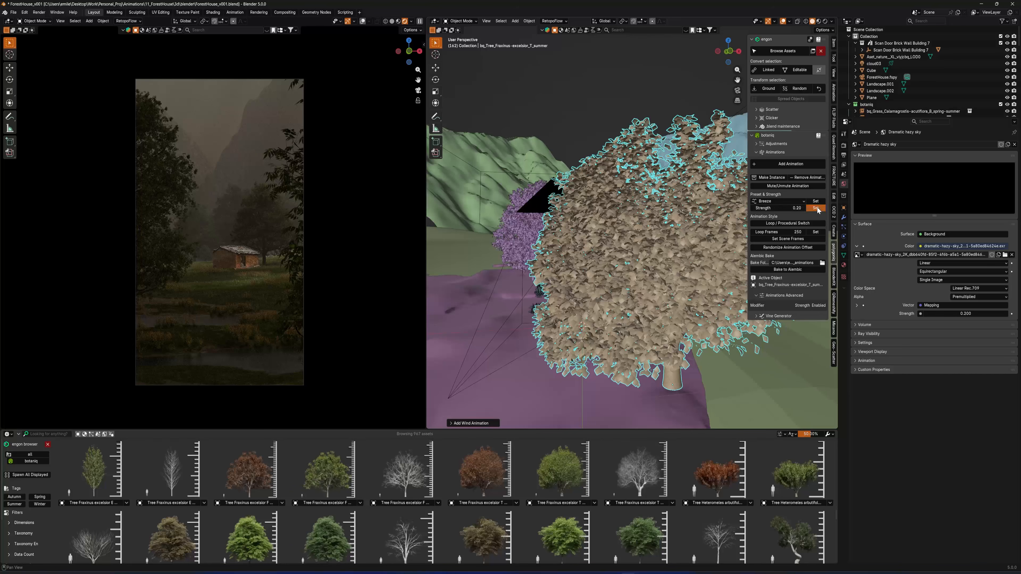
Switch the camera view to solid shading and replace the asset library with the Timeline
left_click(392, 21)
left_click(8, 434)
left_click(97, 460)
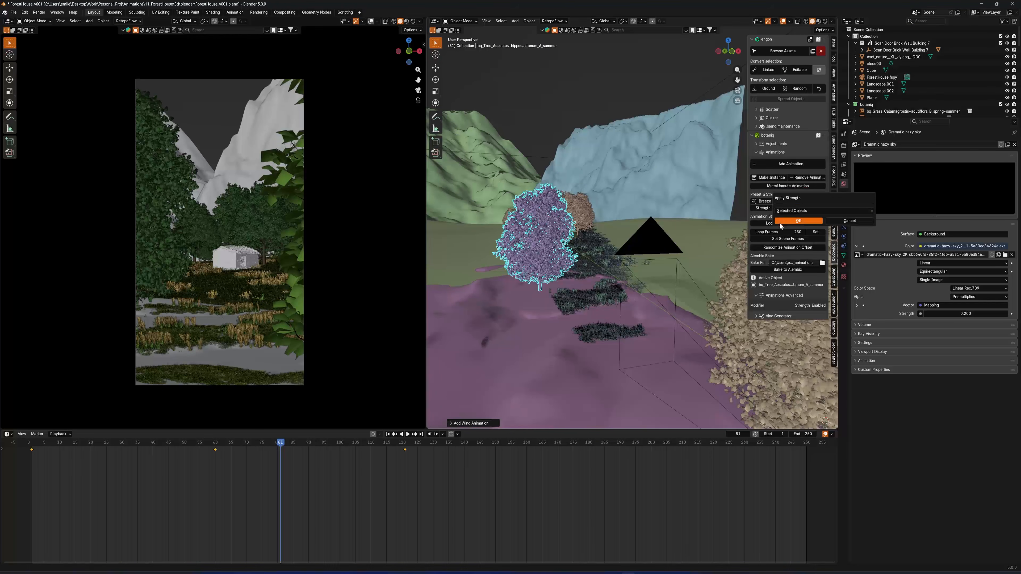
Add wind animation to the large lakeside tree and to the trees clustered behind the cabin
scroll(294, 233, "up", 2)
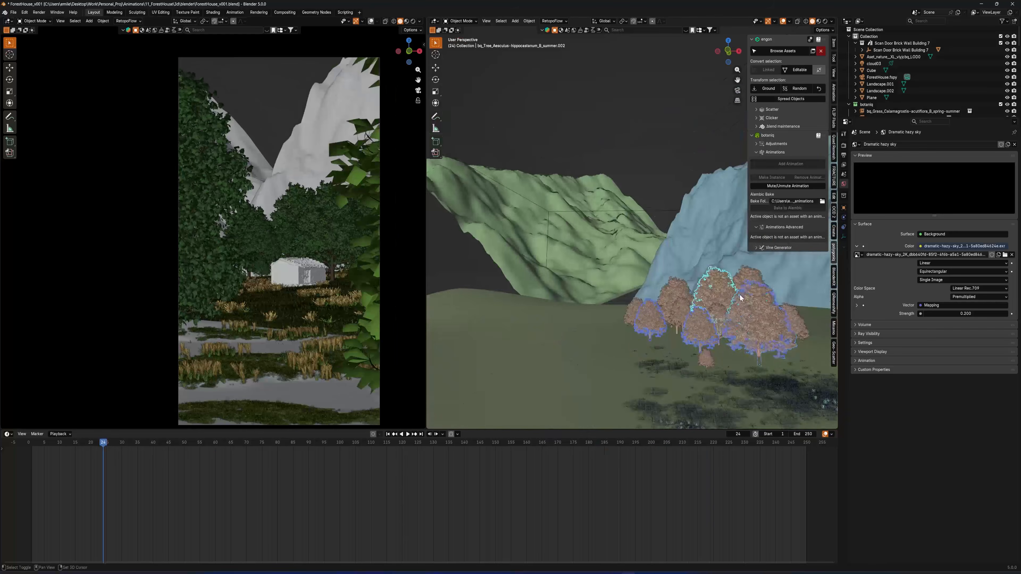
middle_click_drag(603, 261, 627, 249)
scroll(627, 250, "up", 2)
left_click(788, 164)
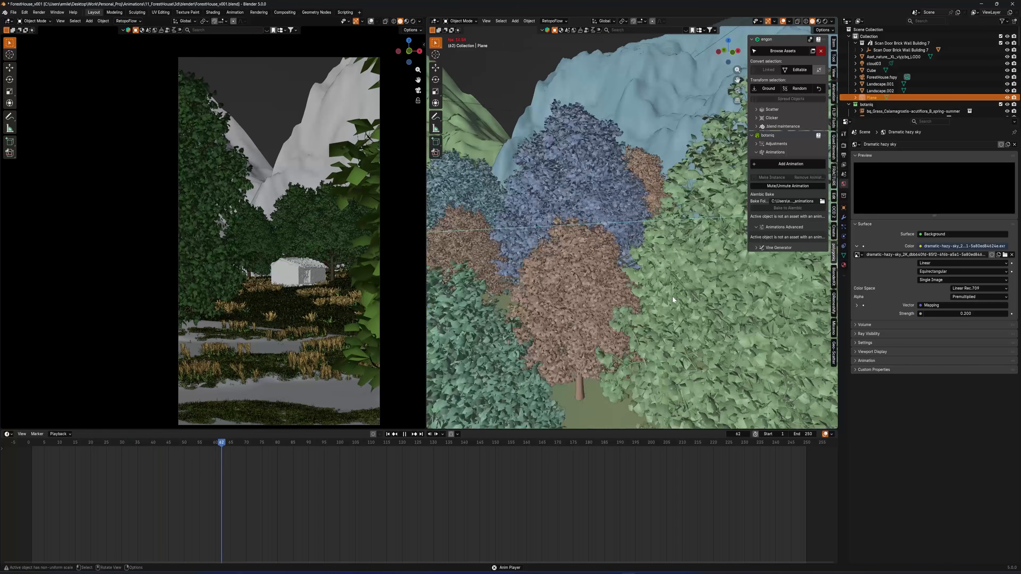
middle_click_drag(595, 282, 672, 278)
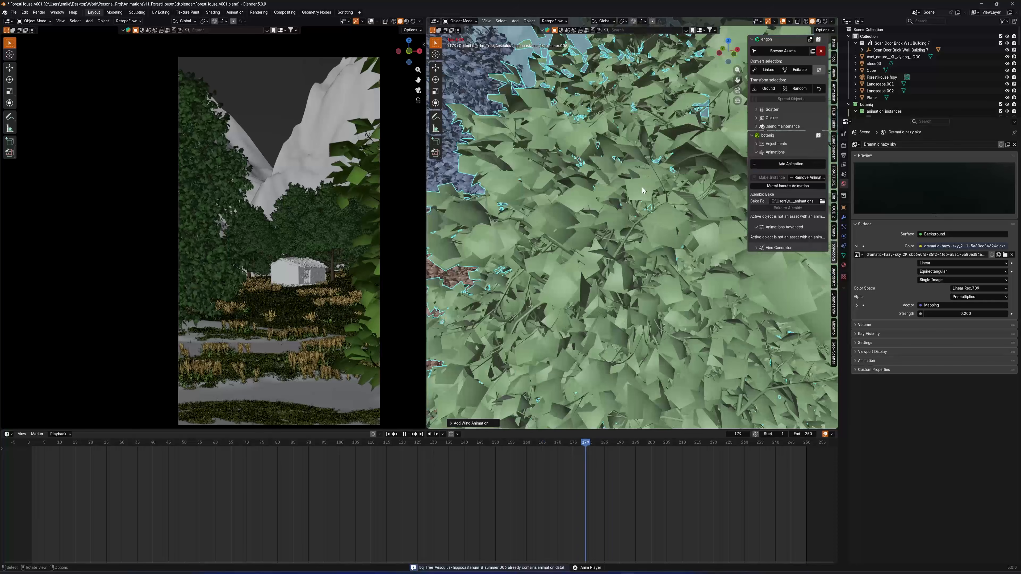
Add a Wind-Tree animation to the large tree at the front of the tree group
left_click_drag(587, 444, 679, 445)
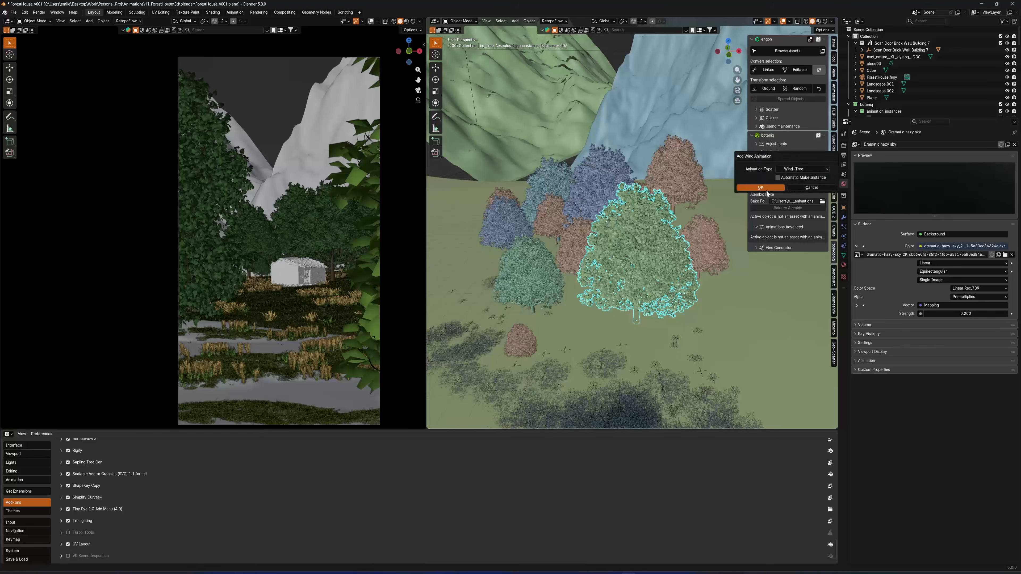
left_click(760, 188)
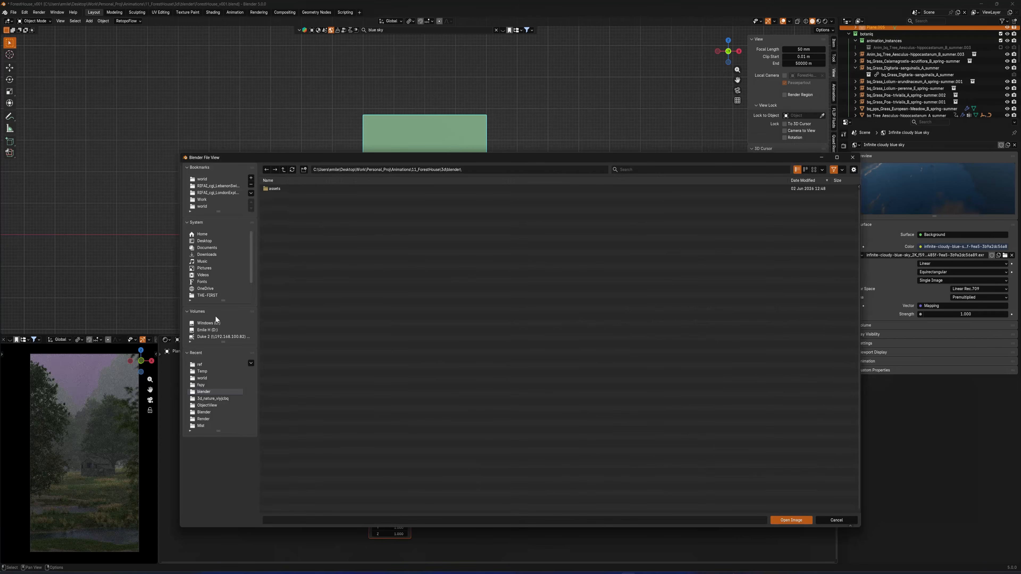
Browse to the Downloads folder for the image to open and sort its files by date modified
left_click(206, 255)
left_click(803, 179)
left_click(804, 180)
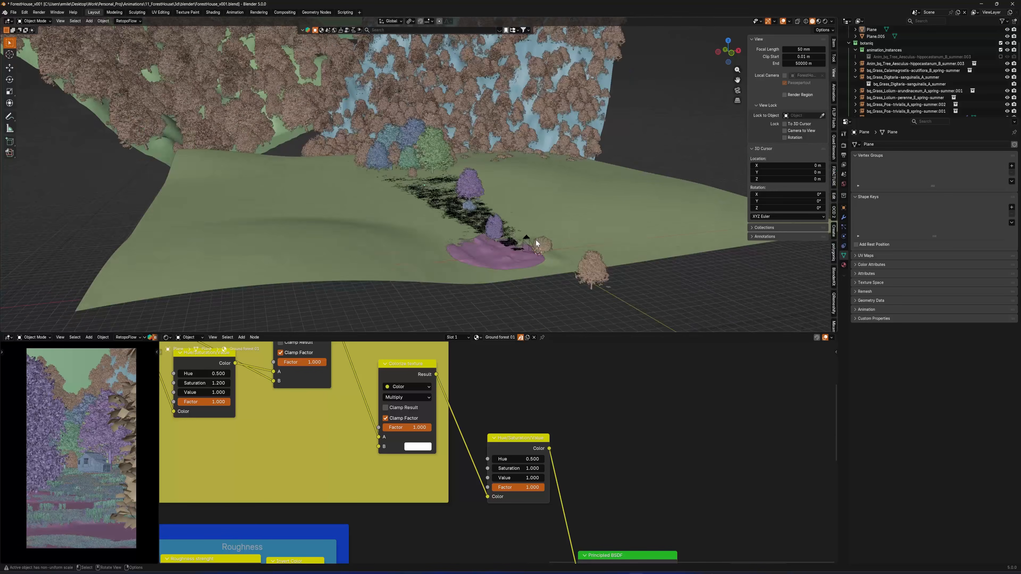
Add a plane near the lake and rotate it 90° about X so that it stands upright
middle_click_drag(536, 240, 463, 260)
scroll(351, 226, "down", 6)
scroll(351, 226, "up", 3)
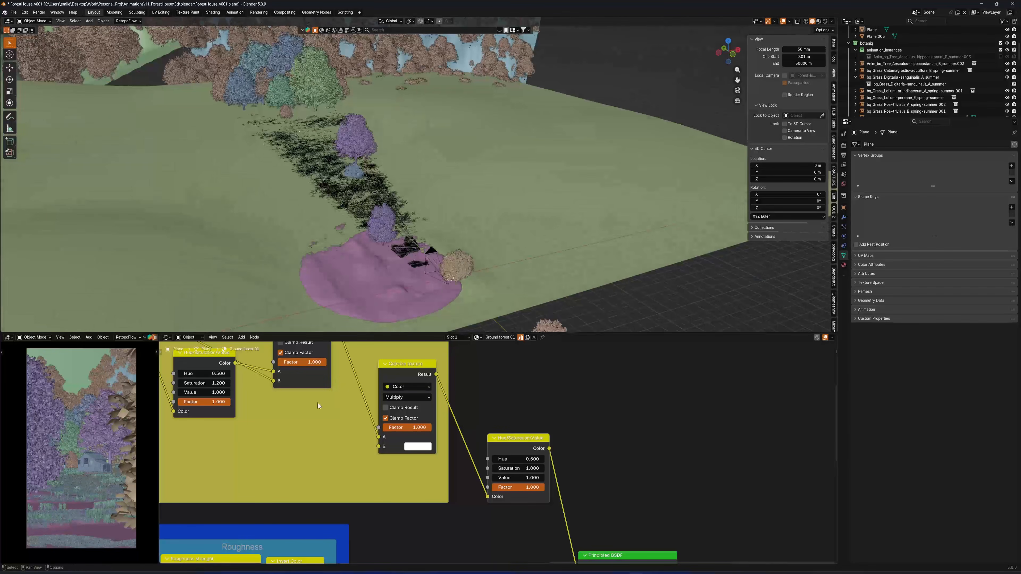
key("shift+a")
left_click(458, 277)
key("KP_Decimal")
key("r")
key("x")
key("9")
key("0")
key("Return")
Move the upright plane along Y toward the cabin and stretch it along Z into a tall strip
key("g")
key("y")
left_click(403, 160)
middle_click_drag(362, 160, 404, 160)
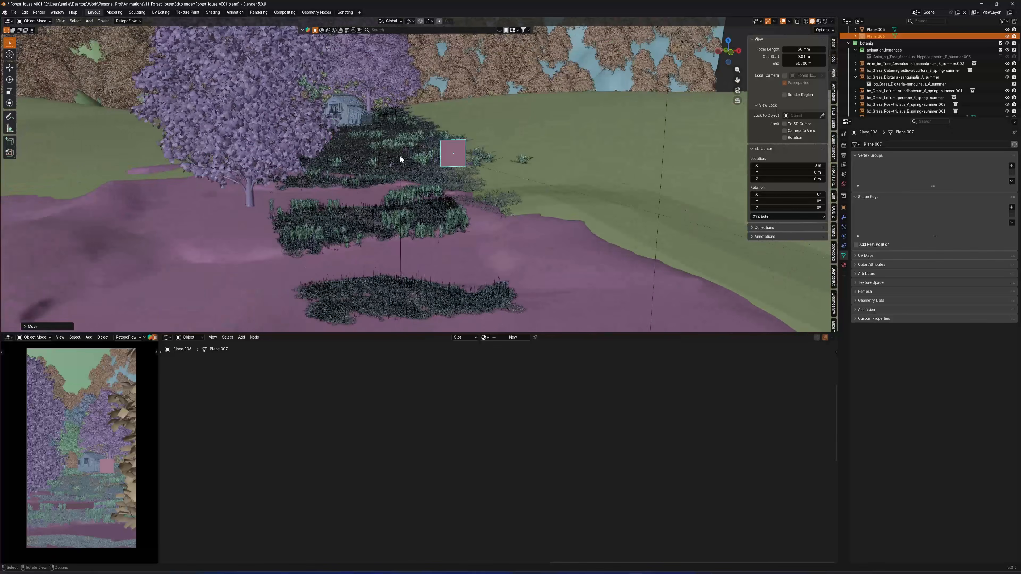
scroll(404, 159, "up", 4)
key("s")
key("z")
left_click(675, 201)
middle_click_drag(675, 202, 428, 237)
Switch to material preview, create a new material for the upright plane, and undo the added empty image texture setup
key("z")
scroll(428, 237, "down", 4)
left_click(513, 338)
left_click(495, 415)
key("ctrl+t")
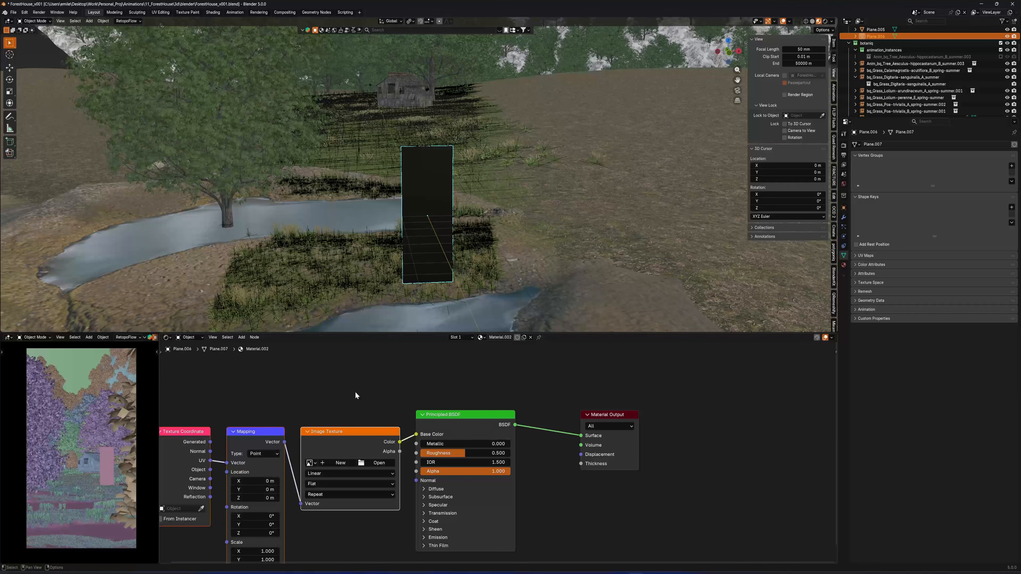
key("ctrl+z")
Bring smoke 2.mov into the plane's material as an image texture with Texture Coordinate and Mapping nodes
left_click(417, 571)
left_click(444, 540)
left_click_drag(454, 372, 260, 435)
key("ctrl+t")
middle_click_drag(285, 429, 451, 405)
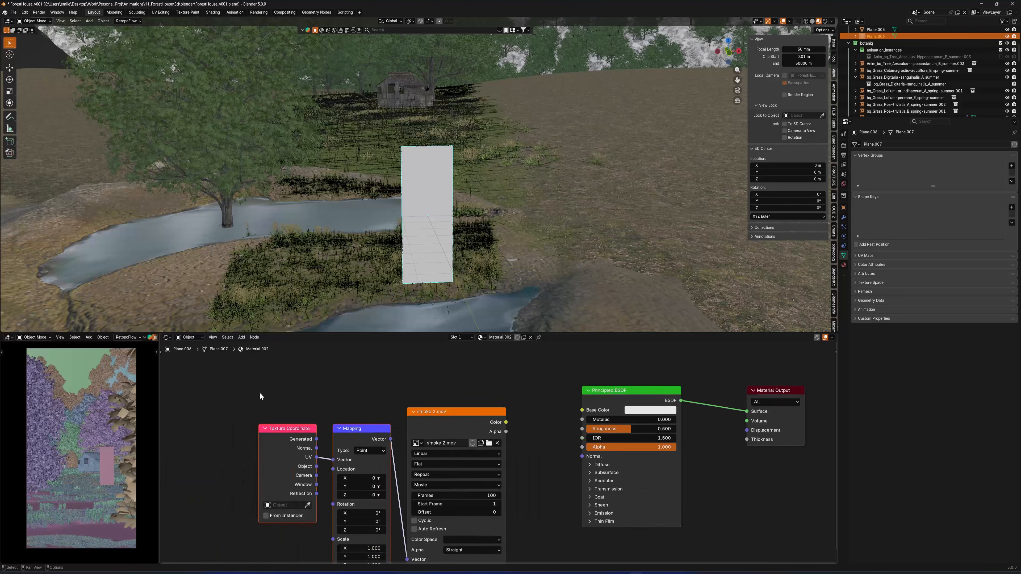
key("g")
left_click(277, 372)
Connect the smoke texture's Color to Base Color and its Alpha to the Principled BSDF's Alpha
left_click_drag(523, 398, 579, 410)
middle_click_drag(428, 260, 427, 251)
scroll(427, 251, "up", 4)
left_click_drag(580, 451, 582, 447)
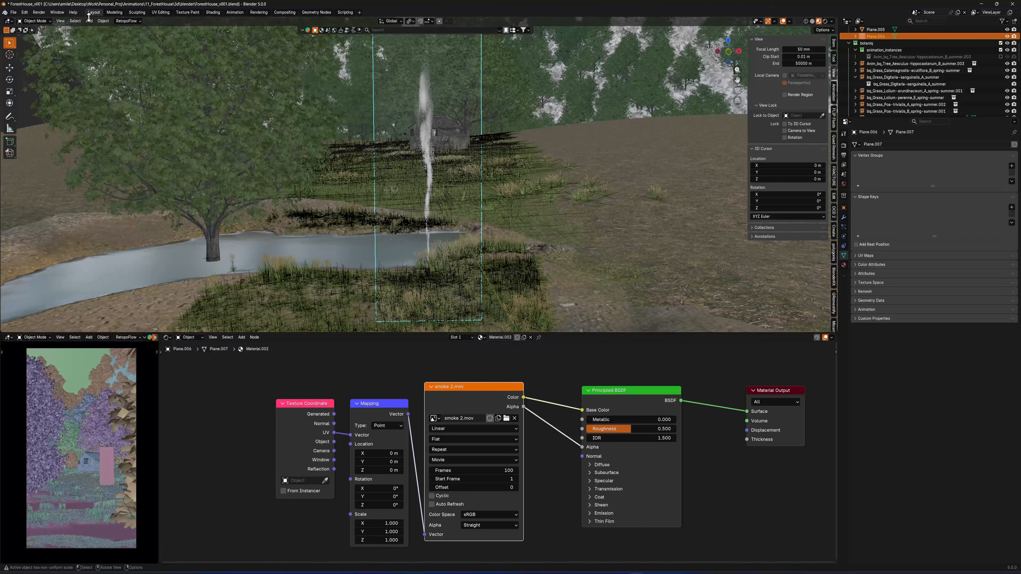
In the UV Editing workspace, scale the smoke plane's UVs along X to correct the smoke's proportions
left_click(160, 12)
key("KP_Decimal")
scroll(272, 277, "up", 2)
key("s")
key("x")
left_click(165, 257)
key("Tab")
left_click(747, 358)
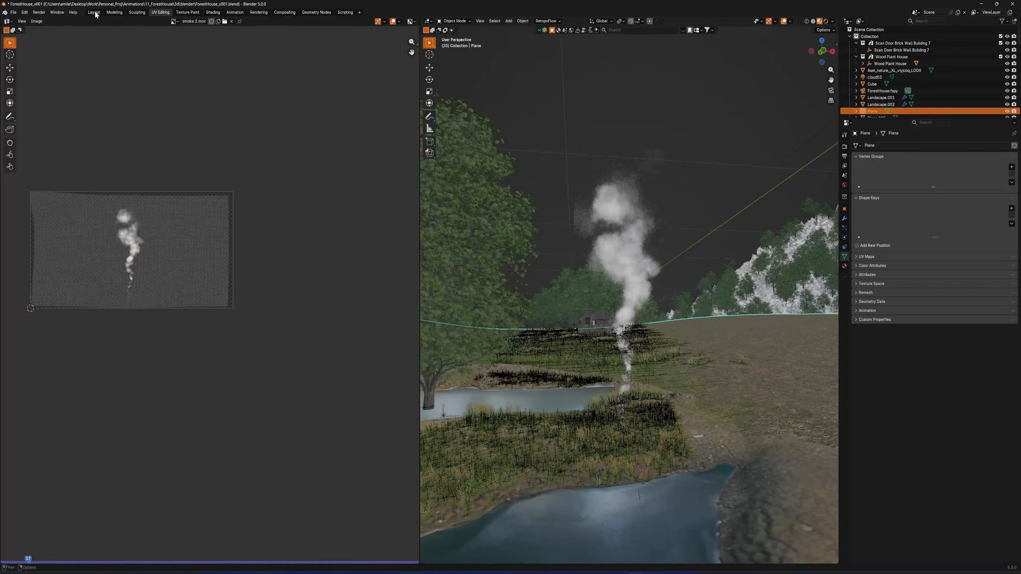
Back in the Layout workspace, set smoke 2.mov to Extend and 300 frames with Cyclic and Auto Refresh enabled
left_click(94, 12)
left_click(456, 188)
left_click(442, 482)
left_click(480, 468)
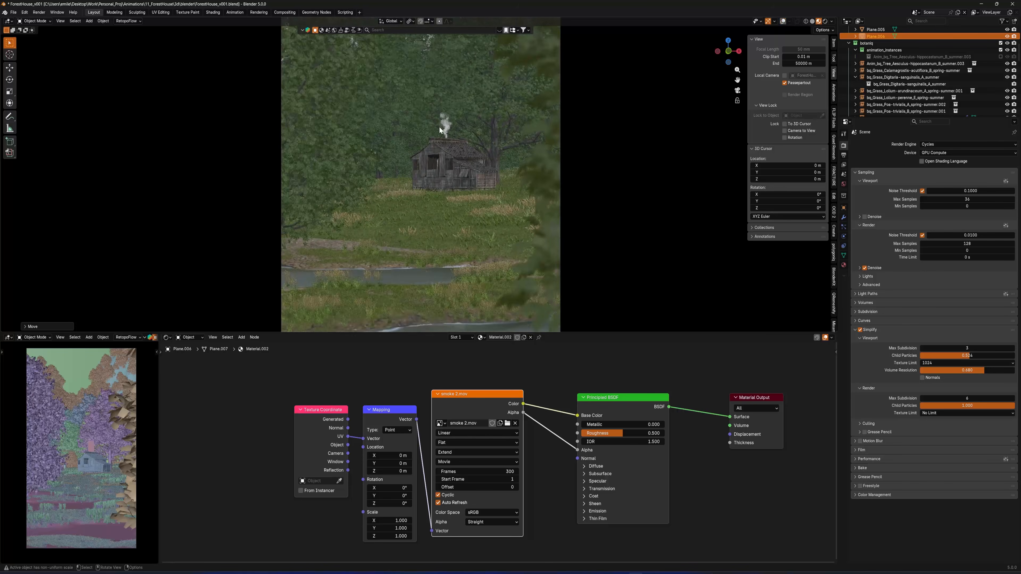
Raise the smoke plane along Z and enlarge it so the smoke rises from the cabin's roof
key("g")
key("z")
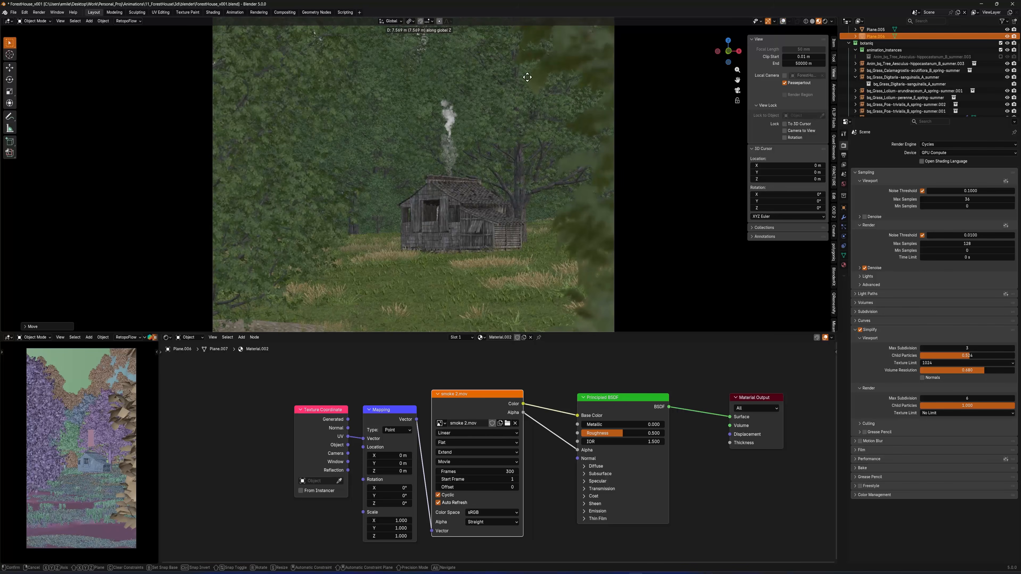
key("s")
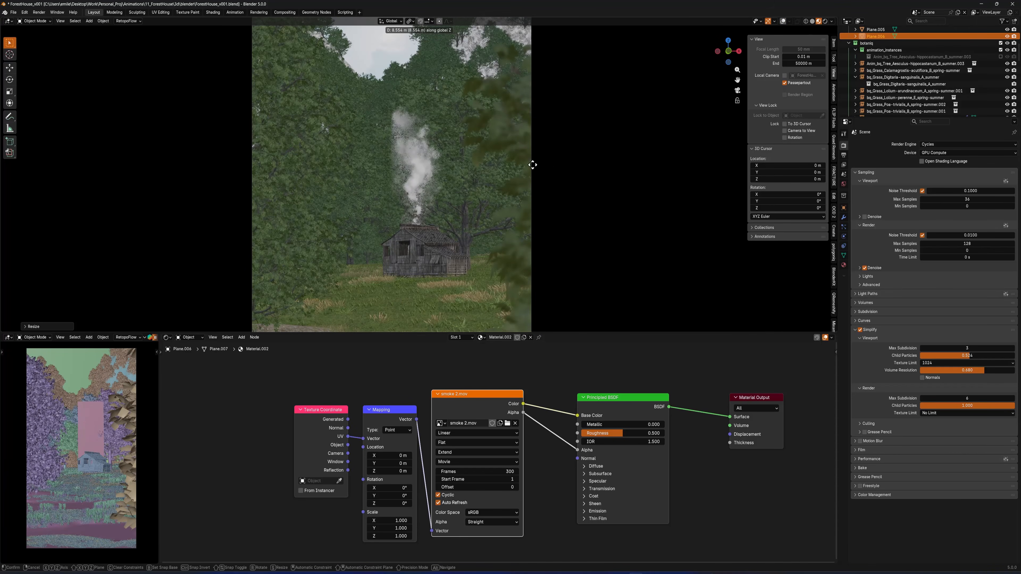
left_click(576, 138)
scroll(358, 201, "down", 4)
scroll(358, 201, "up", 3)
middle_click_drag(419, 131, 455, 186, "shift")
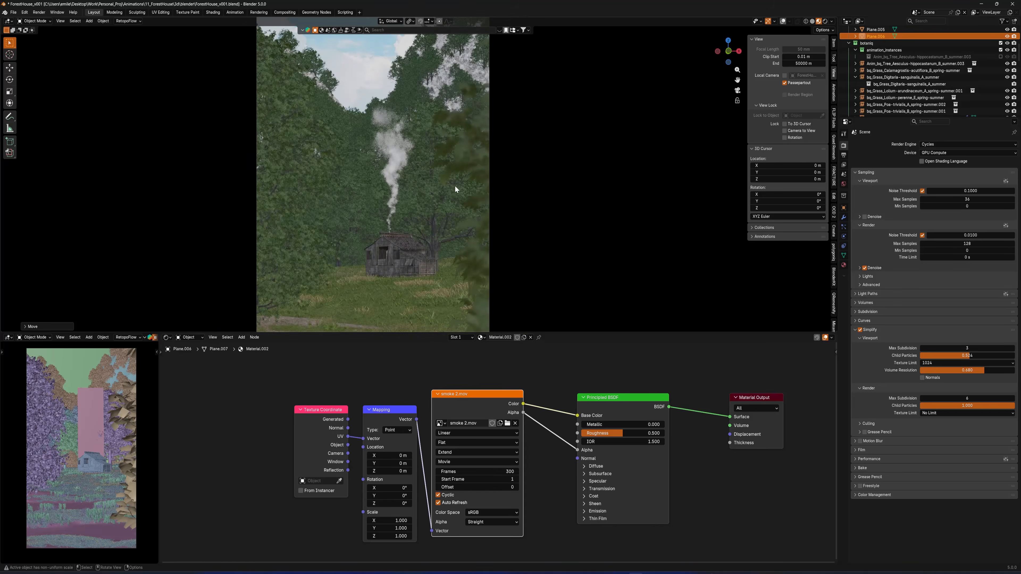
left_click(579, 129)
scroll(502, 178, "down", 4)
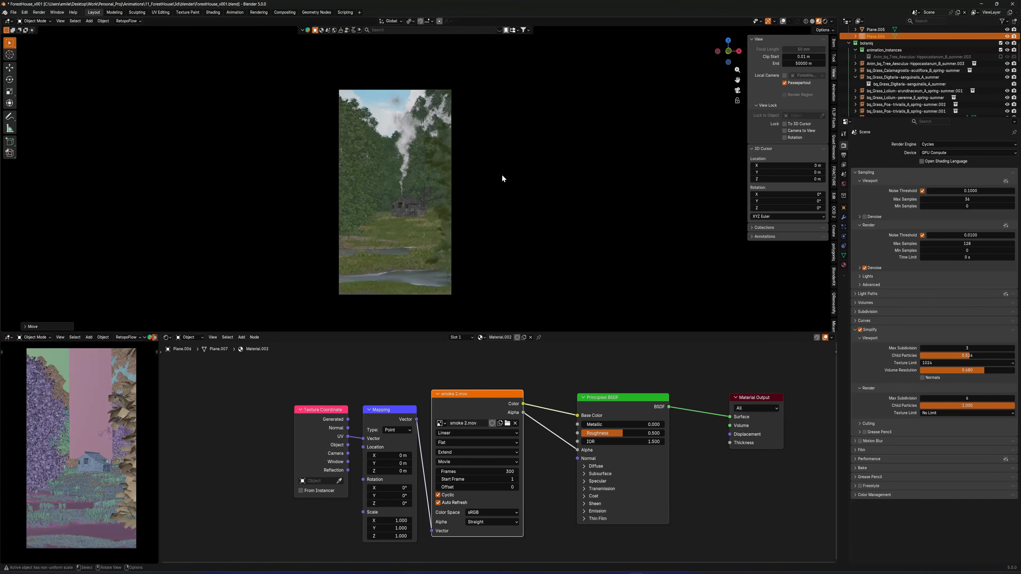
Reposition the smoke plane over the cabin from the top view and check it through the camera
middle_click_drag(386, 145, 445, 170)
key("KP_7")
scroll(446, 170, "up", 4)
key("g")
left_click(436, 205)
key("KP_0")
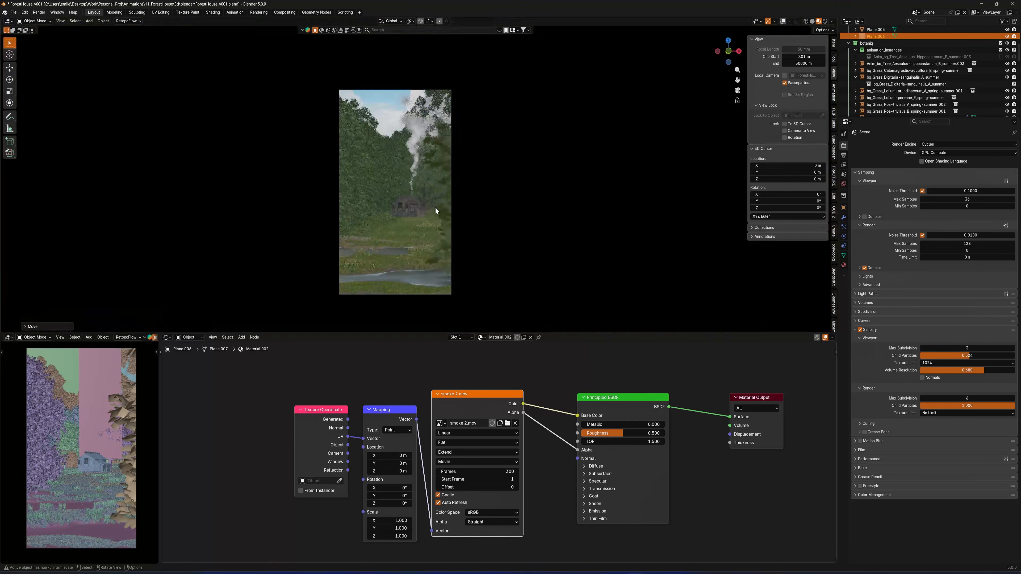
key("KP_1")
scroll(230, 163, "up", 4)
middle_click_drag(230, 163, 380, 198, "shift")
key("KP_0")
scroll(377, 160, "down", 1)
key("ctrl+z")
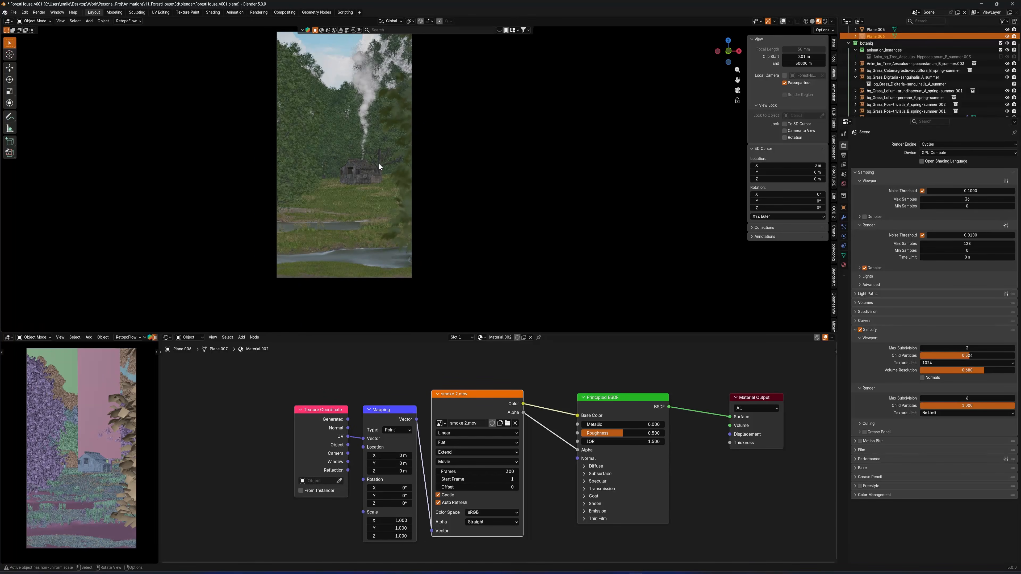
Show the main viewport in solid shading and the small camera preview in rendered shading, with Simplify turned off
scroll(362, 201, "down", 1)
key("z")
scroll(121, 337, "down", 10)
left_click(146, 338)
left_click(861, 330)
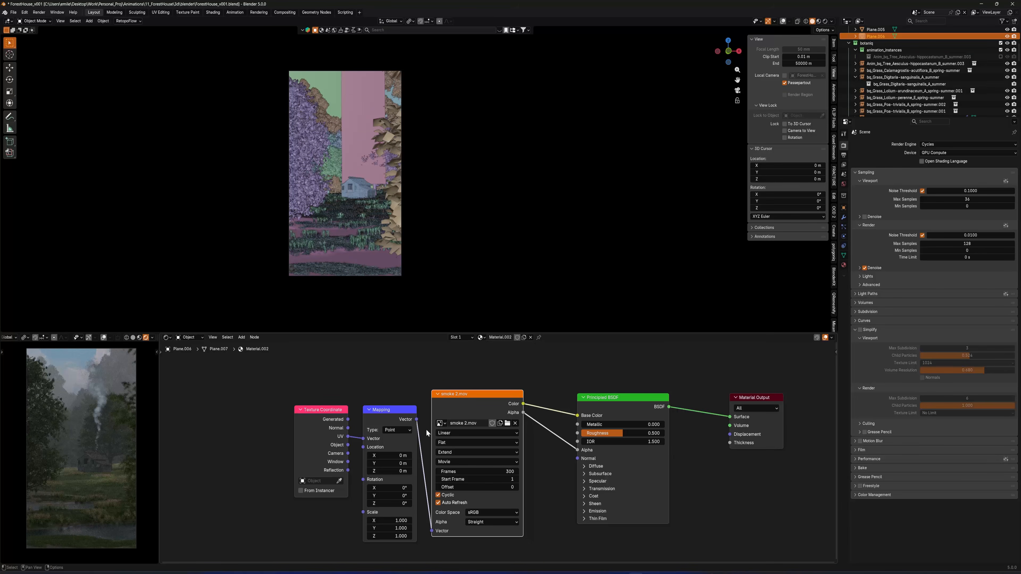
scroll(442, 217, "down", 5)
key("alt+shift+z")
Add a new plane at the lakeside terrain and scale it up to serve as a water surface
middle_click_drag(422, 181, 401, 240)
scroll(541, 209, "up", 5)
left_click(541, 209)
key("Tab")
scroll(472, 198, "down", 4)
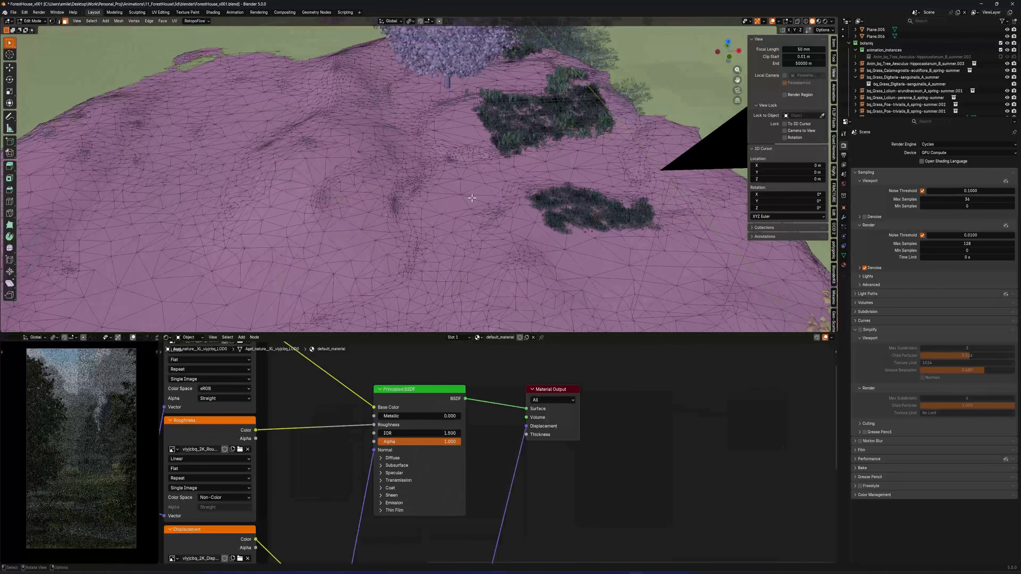
key("Tab")
key("shift+s")
left_click(488, 228)
key("shift+a")
left_click(595, 199)
key("s")
left_click(573, 160)
Lower the water plane along Z toward ground level in the front view
key("KP_1")
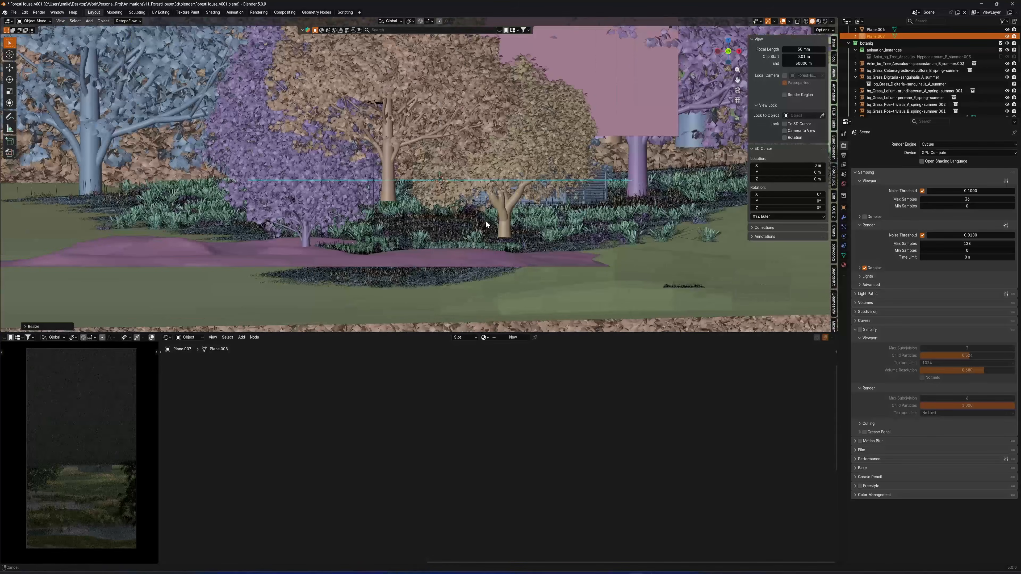
key("g")
key("z")
left_click(486, 241)
Scale the water plane and move it over the foreground lakebed in the top view
key("KP_7")
scroll(389, 155, "down", 5)
middle_click_drag(388, 164, 574, 87, "shift")
key("s")
left_click(499, 241)
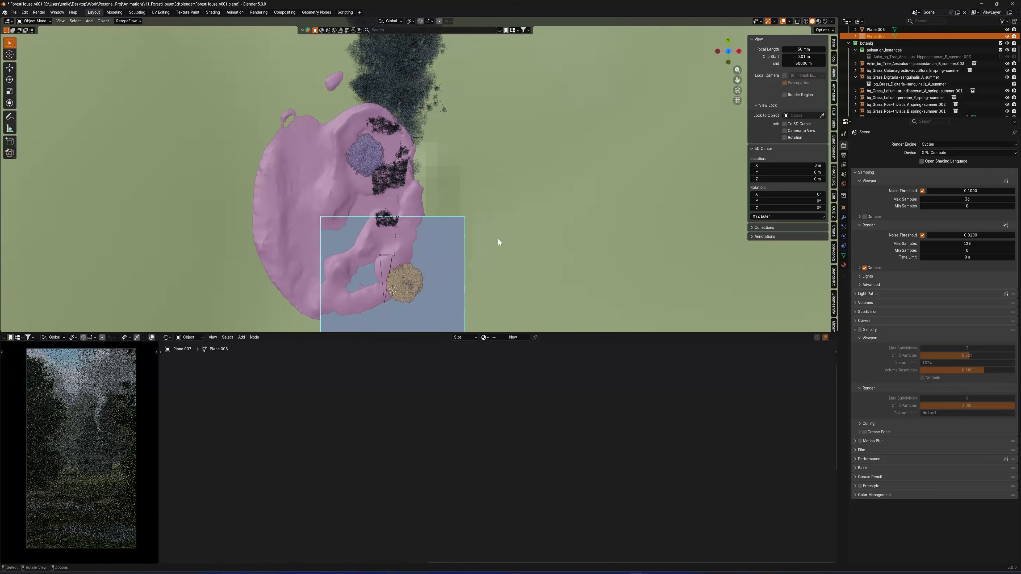
key("g")
left_click(442, 179)
Extend the water plane's far edge about 20 m along Y to cover the whole lakebed
key("Tab")
left_click(383, 171)
key("g")
key("y")
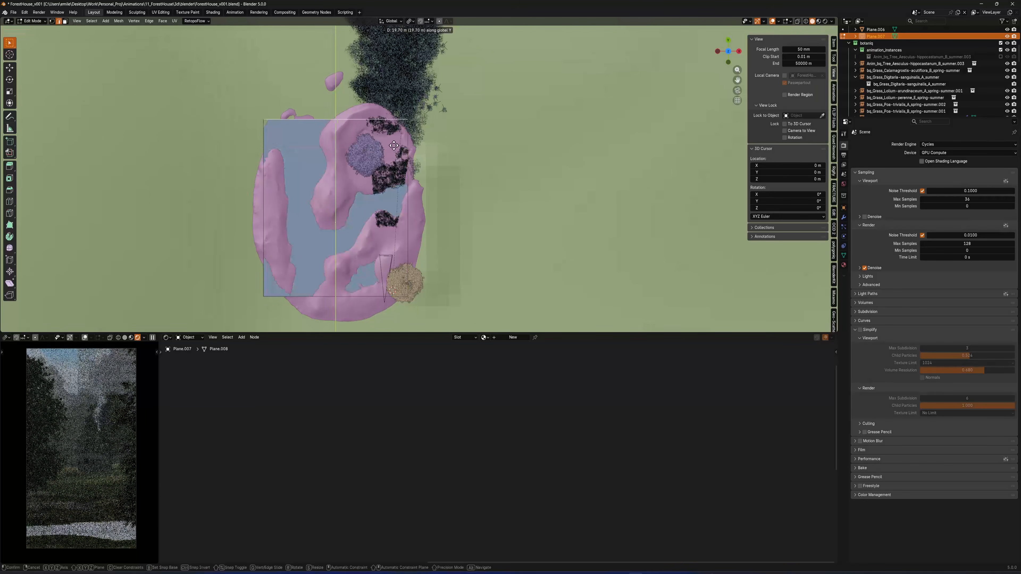
left_click(395, 140)
key("Tab")
Fine-tune the water plane's height along Z so its surface meets the shoreline around the grass
middle_click_drag(269, 215, 362, 160)
scroll(363, 160, "up", 5)
key("g")
key("z")
left_click(451, 215)
scroll(451, 215, "down", 6)
middle_click_drag(451, 214, 388, 169)
scroll(454, 171, "up", 6)
left_click(455, 170)
scroll(84, 446, "down", 2)
left_click(485, 262)
key("g")
key("z")
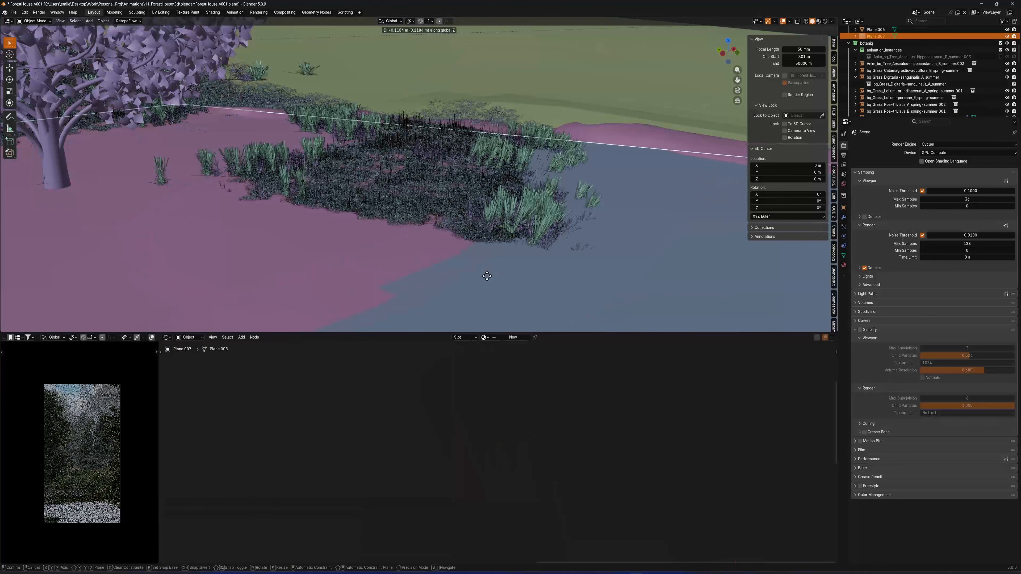
left_click(498, 201)
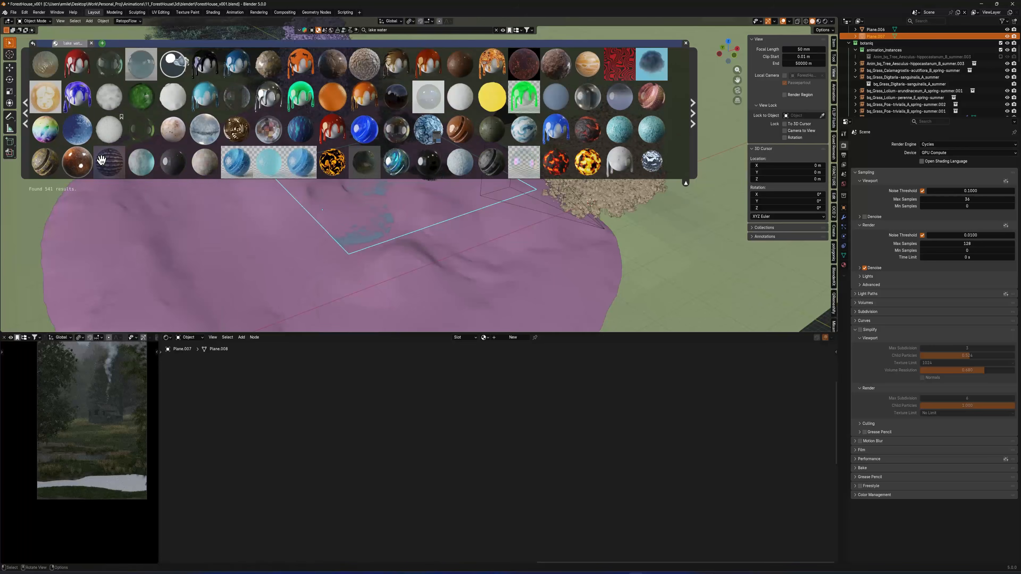
Look through the lake water materials and apply the Lake River Water material to the water plane
scroll(333, 133, "down", 15)
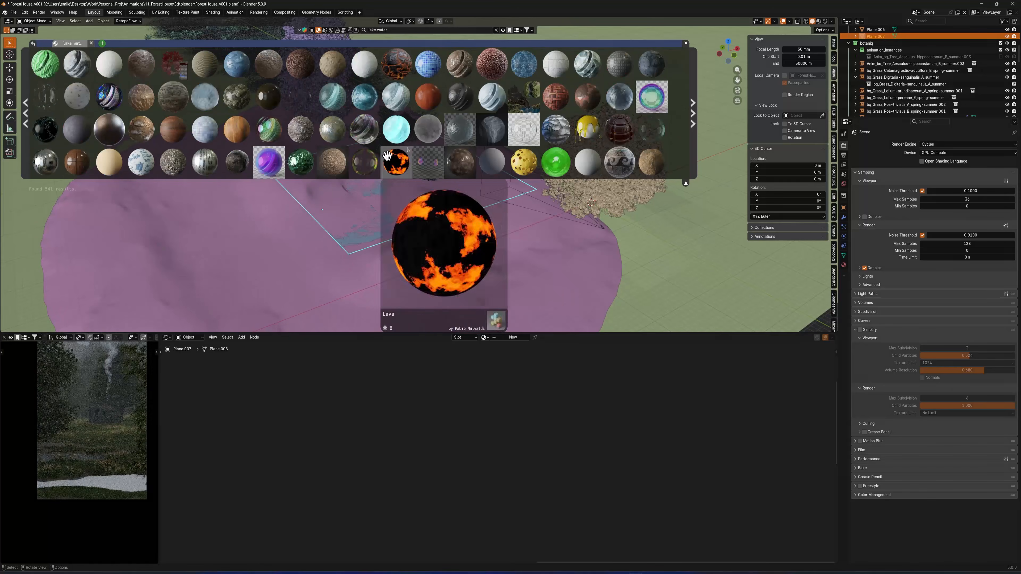
scroll(396, 161, "up", 20)
left_click(46, 65)
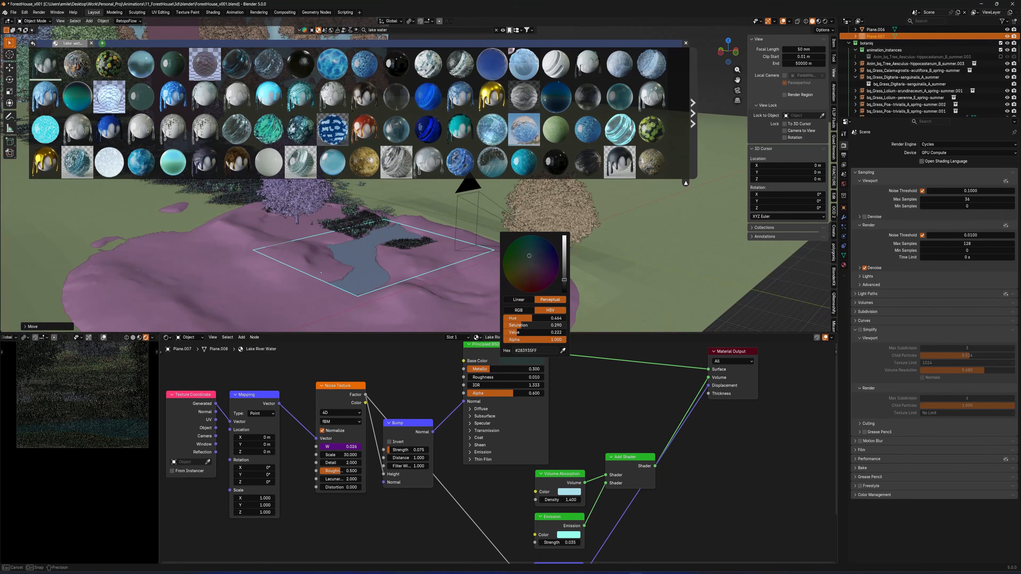
Desaturate the water material's Base Color and step back through the recent color edits
left_click_drag(540, 325, 503, 325)
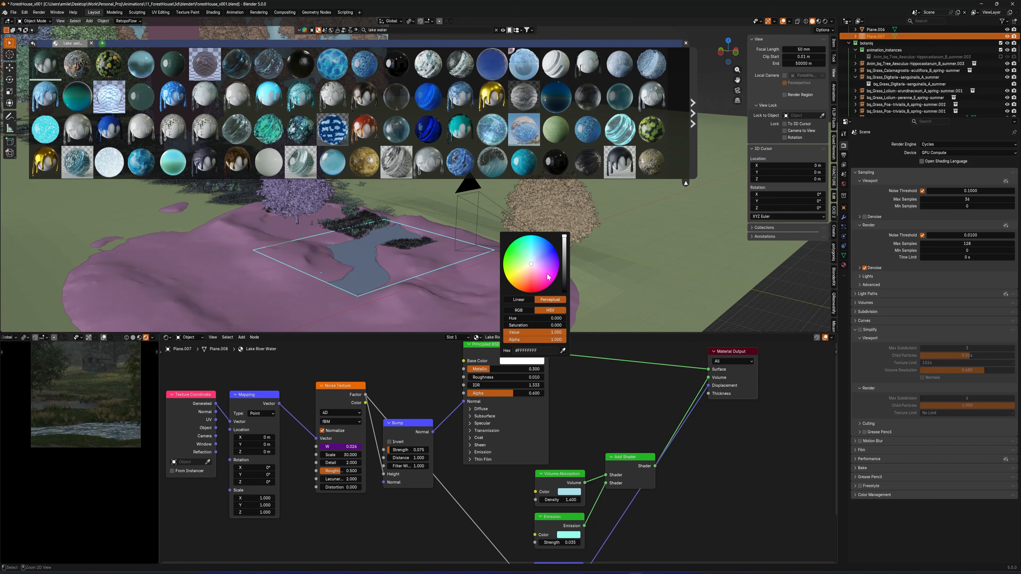
key("ctrl+z")
key("ctrl+z")
key("ctrl+shift+z")
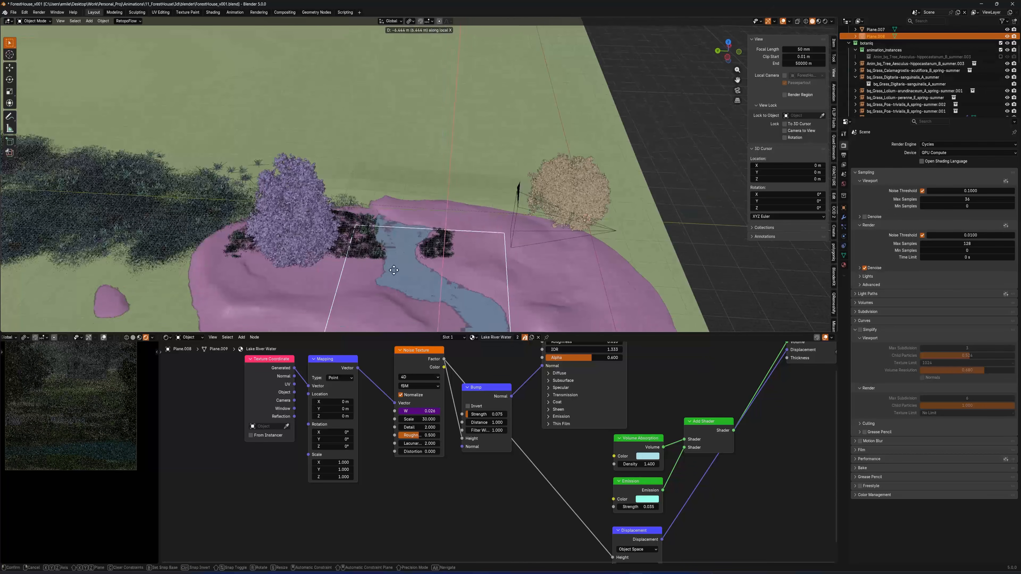
Duplicate the water plane, scale the copy down near the lakeside tree, and adjust its height along Z
key("shift+d")
left_click(364, 272)
key("s")
left_click(364, 272)
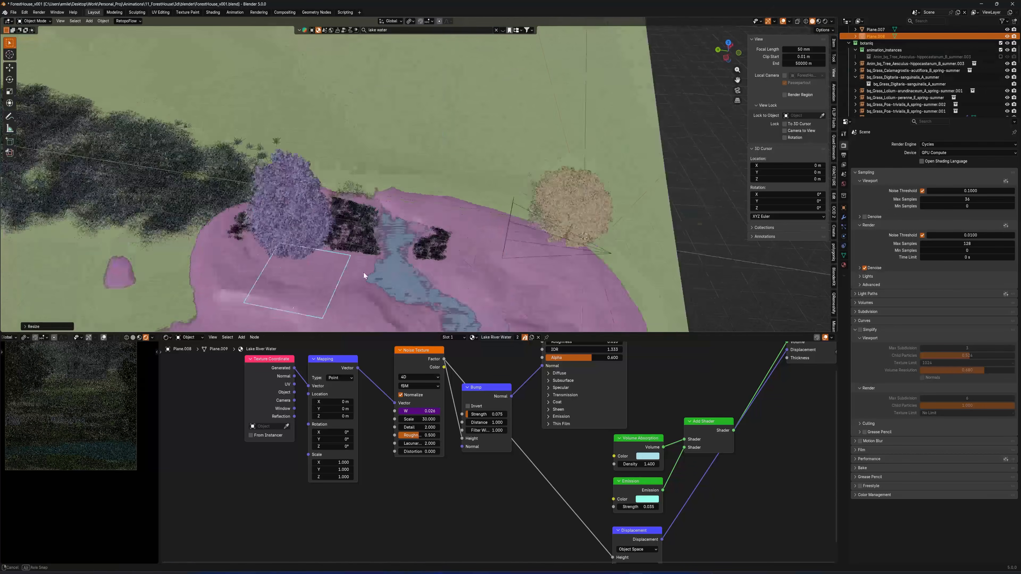
key("KP_7")
middle_click_drag(298, 307, 463, 242)
key("g")
key("z")
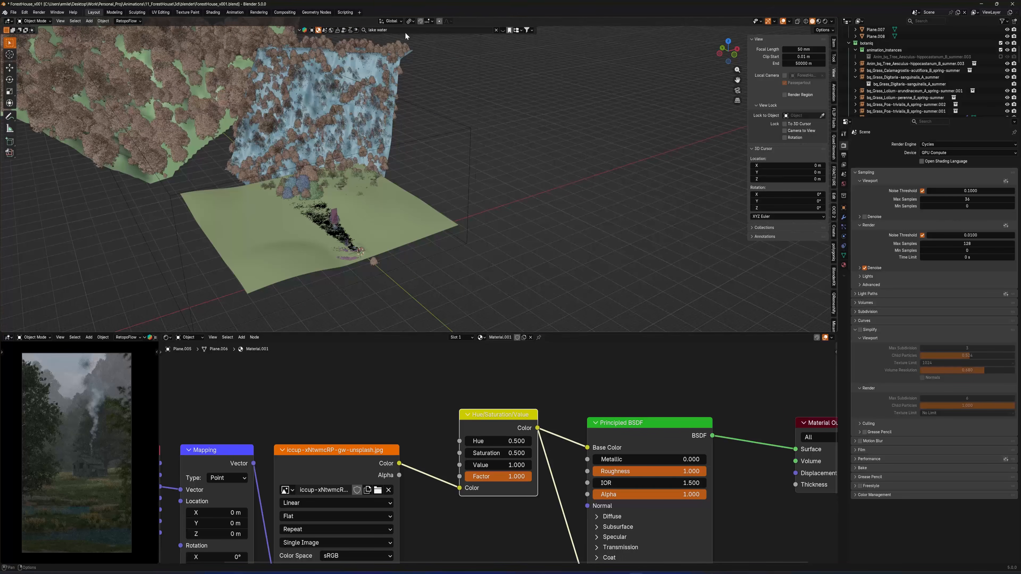
Replace the shader editor with the asset library and pick a basalt rock from the rocks category
left_click(377, 377)
left_click(179, 540)
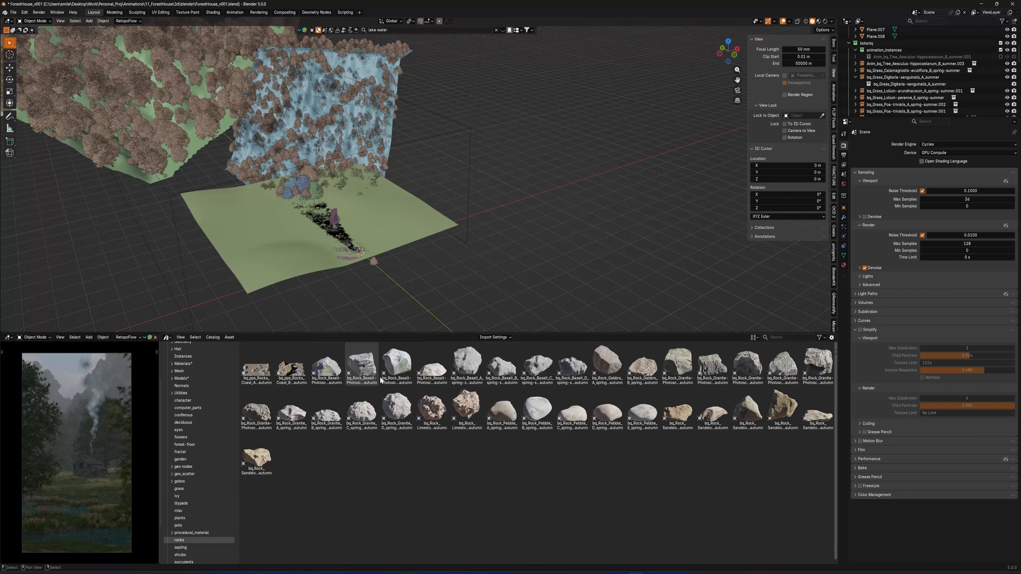
left_click(392, 368)
scroll(357, 295, "up", 5)
middle_click_drag(386, 197, 465, 232)
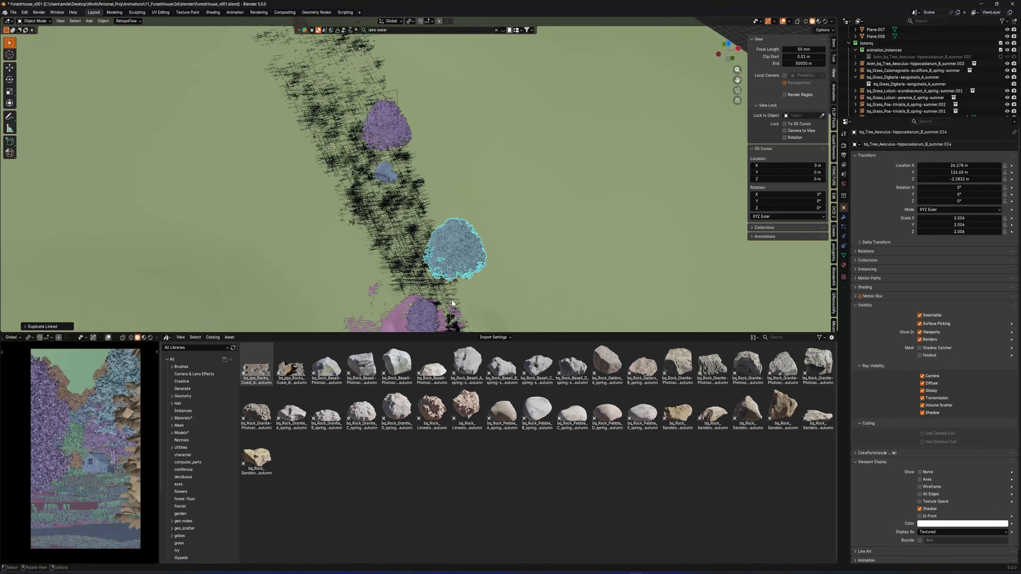
Move the duplicated Aesculus hippocastanum tree along X and Y to about X -8.8 m, Y 382 m, beyond the lake
key("y")
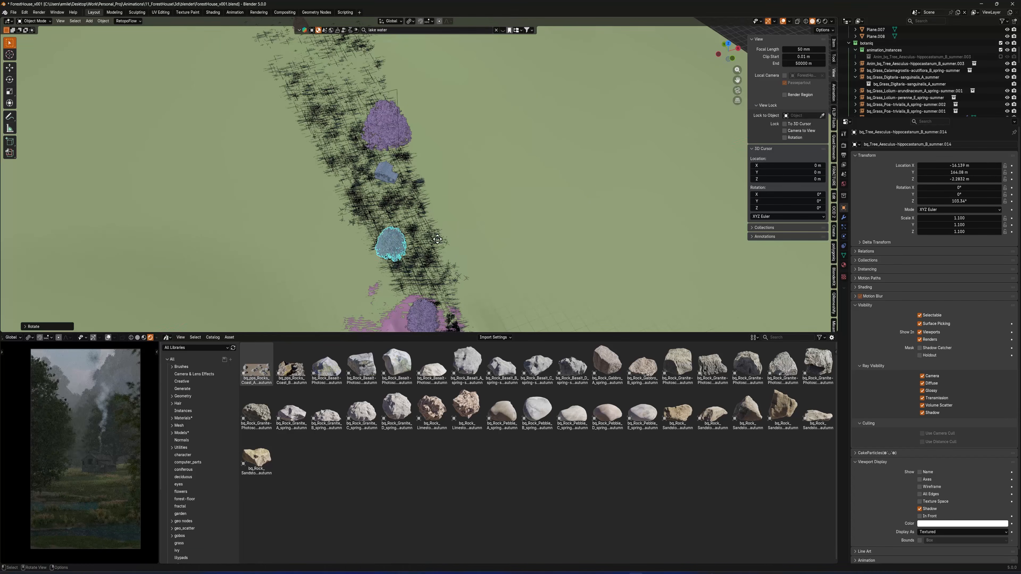
key("g")
key("x")
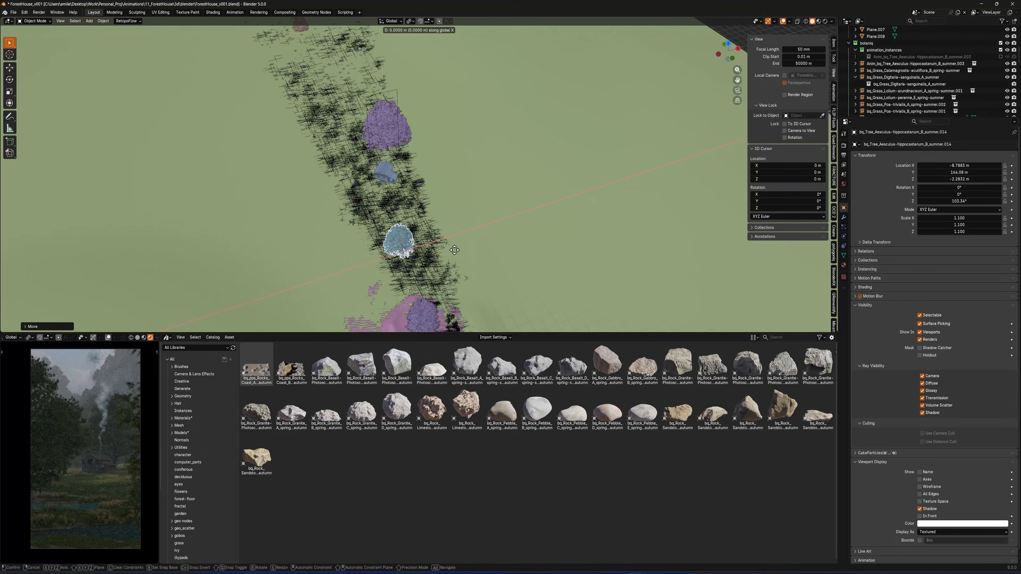
key("g")
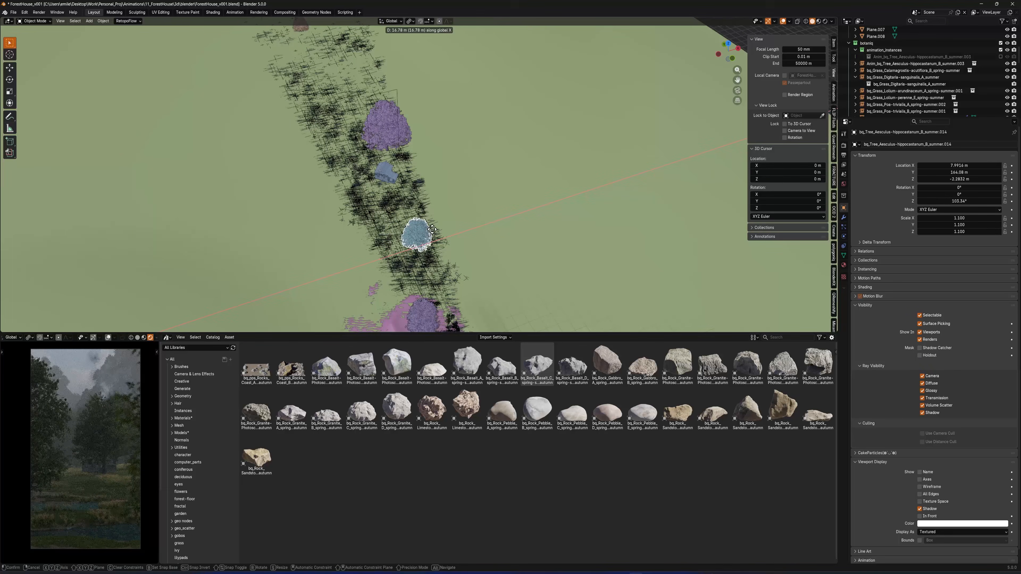
key("y")
scroll(620, 257, "down", 3, "alt")
left_click(417, 132)
key("s")
left_click(362, 241)
scroll(85, 447, "up", 3)
middle_click_drag(302, 237, 369, 192)
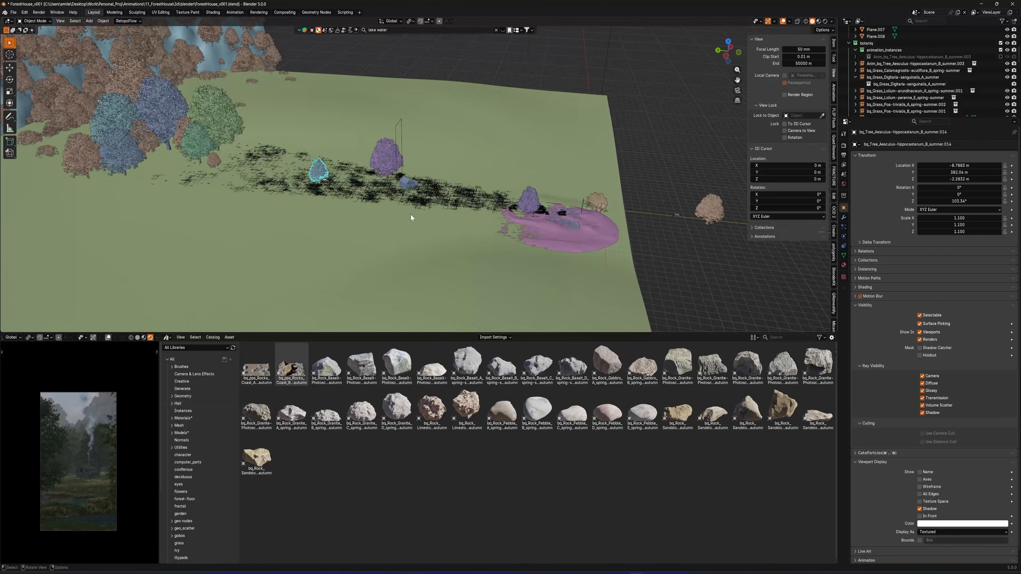
Place the GS Forest mossy rock 01 asset at the waterside edge of the grass patch near the purple tree
middle_click_drag(410, 220, 486, 228)
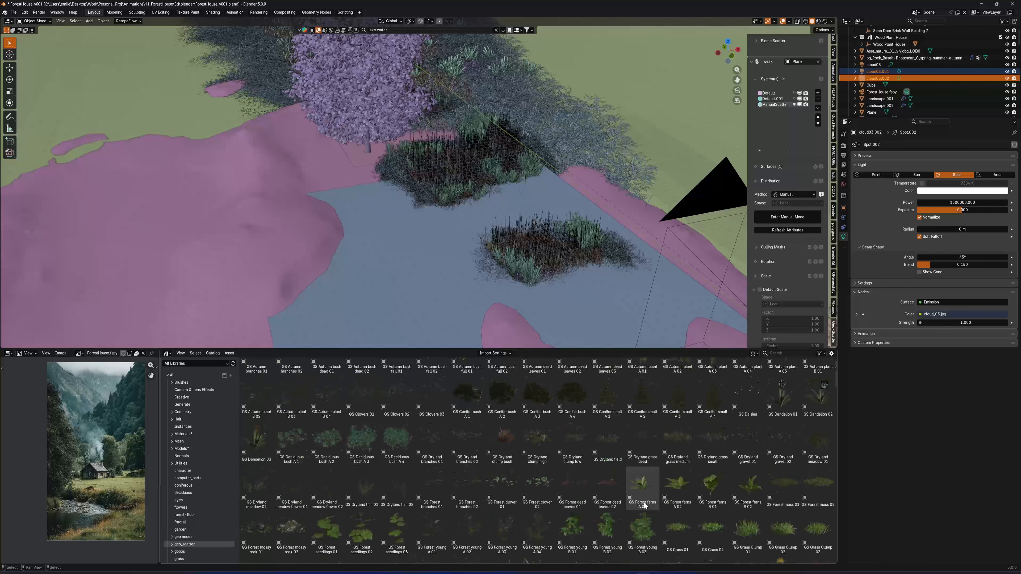
scroll(645, 506, "down", 3)
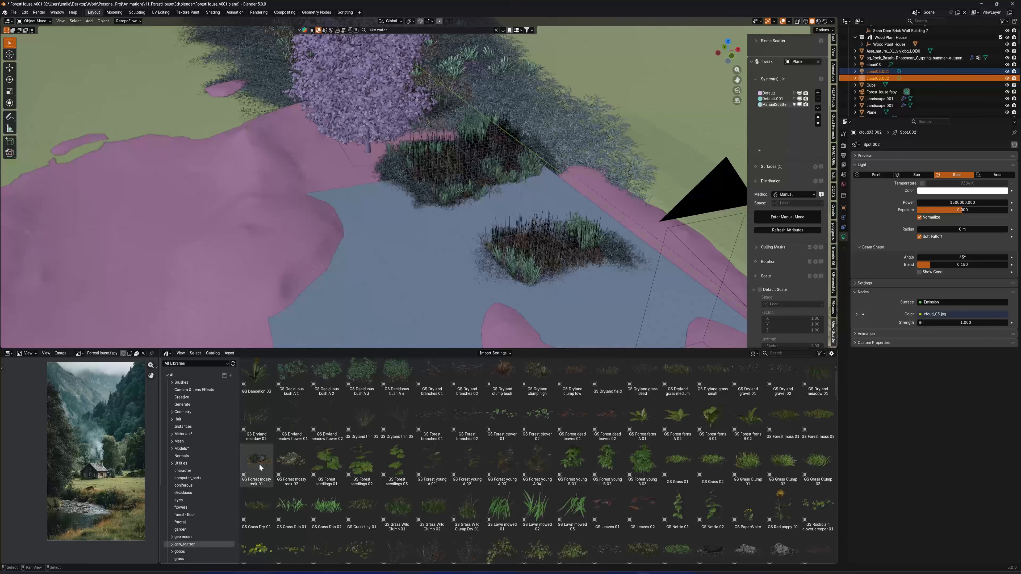
left_click_drag(260, 468, 422, 271)
scroll(422, 271, "down", 2)
key("g")
left_click(486, 277)
key("KP_7")
scroll(443, 257, "up", 5)
middle_click_drag(486, 276, 427, 163, "shift")
scroll(426, 163, "up", 5)
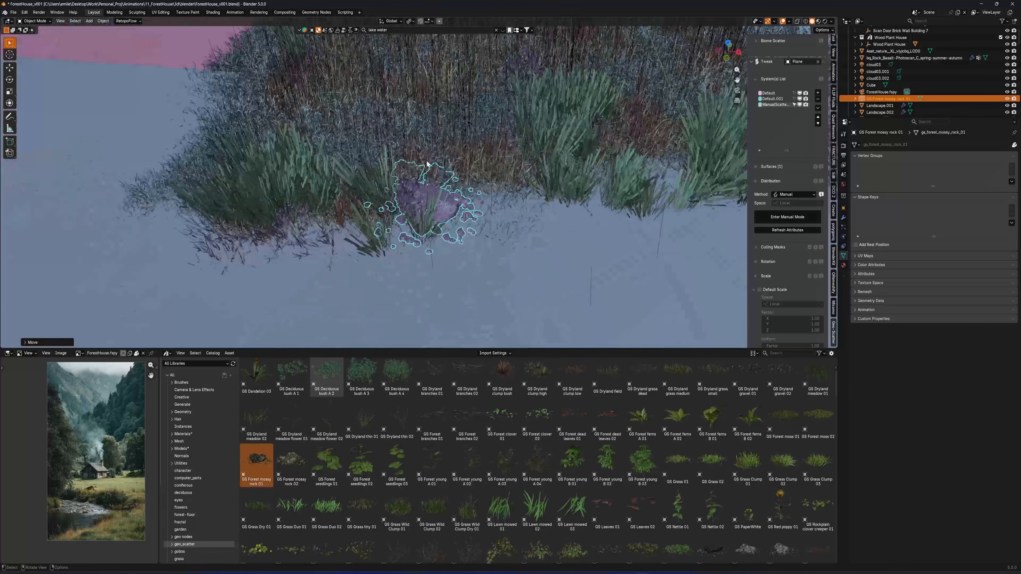
Rotate the mossy rock about Z and shift it along X at the water's edge
scroll(427, 163, "up", 3)
key("r")
key("z")
left_click(426, 163)
key("g")
key("x")
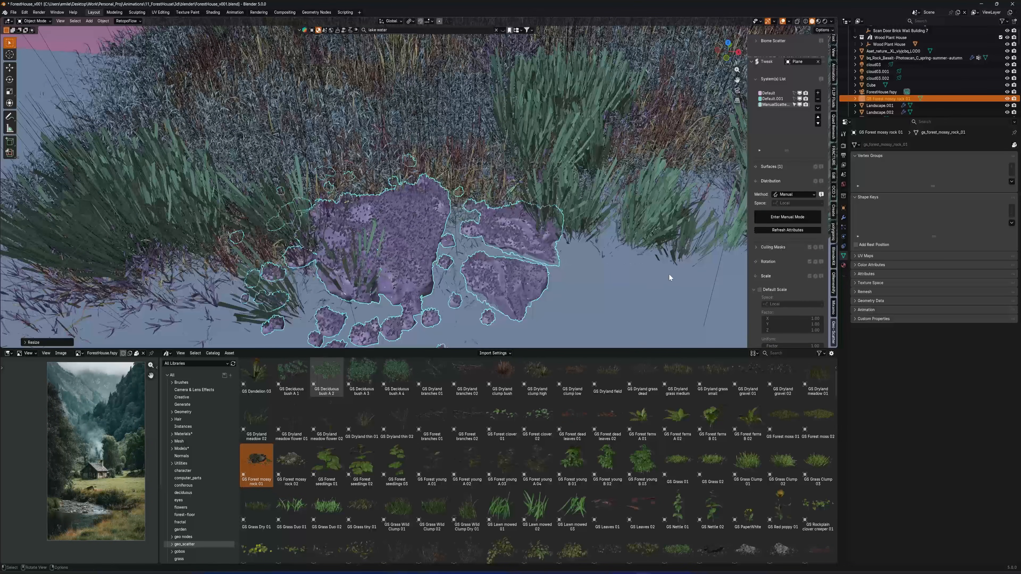
Rotate the mossy rock again and place a linked duplicate of it along X beside the shoreline grass
scroll(597, 225, "down", 4)
middle_click_drag(670, 278, 506, 224)
scroll(589, 228, "up", 3)
key("r")
left_click(584, 228)
key("alt+d")
key("x")
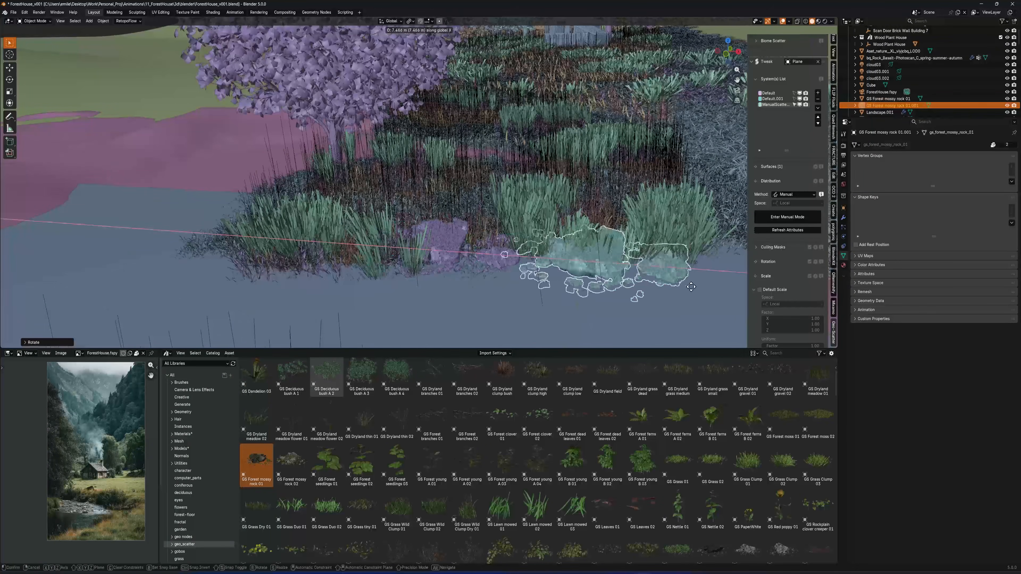
left_click(691, 287)
Scale up the duplicated mossy rock so it forms a large boulder at the water's edge
middle_click_drag(684, 201, 622, 226)
scroll(563, 193, "down", 5)
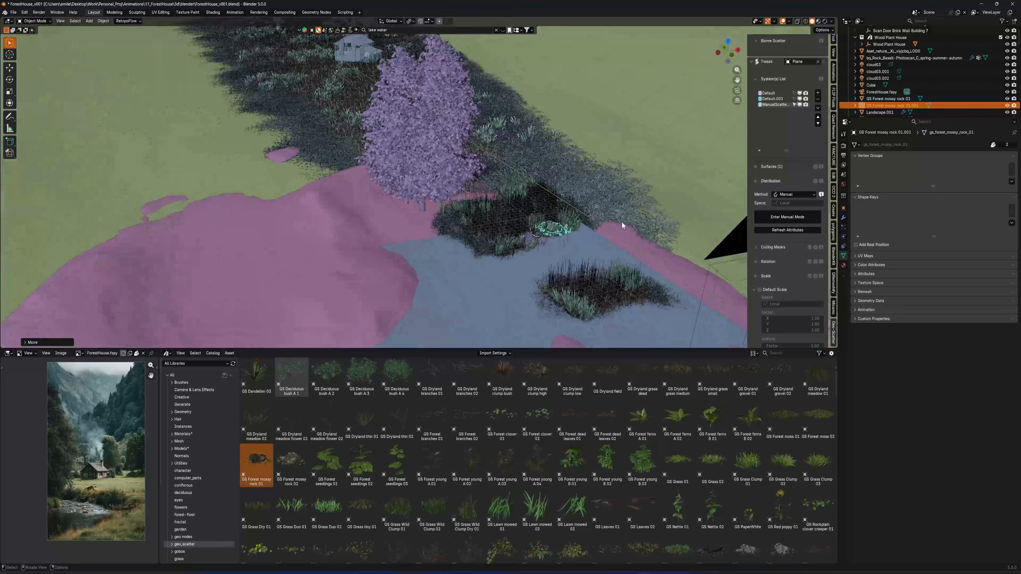
scroll(622, 226, "up", 4)
key("s")
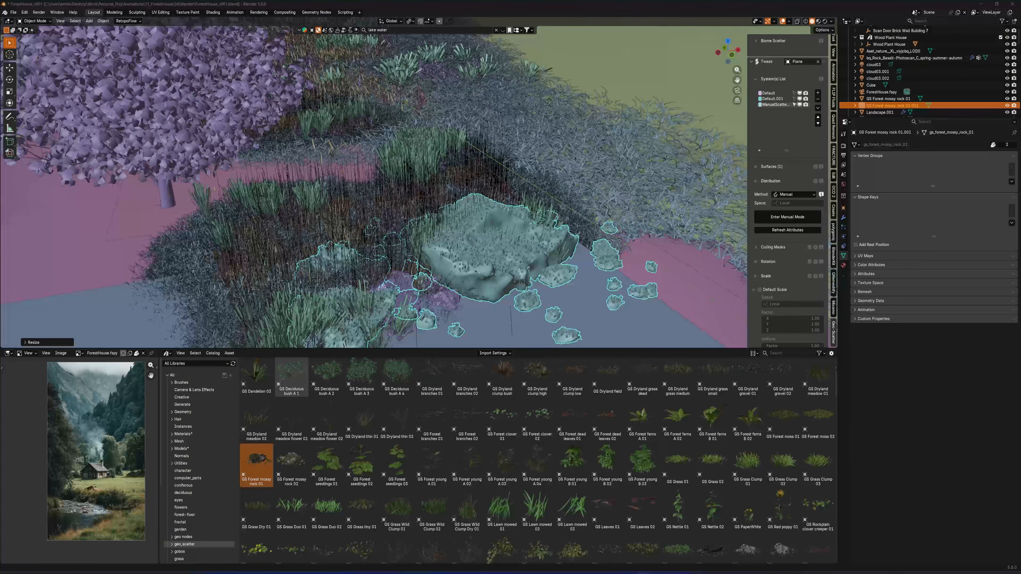
middle_click_drag(348, 315, 606, 291)
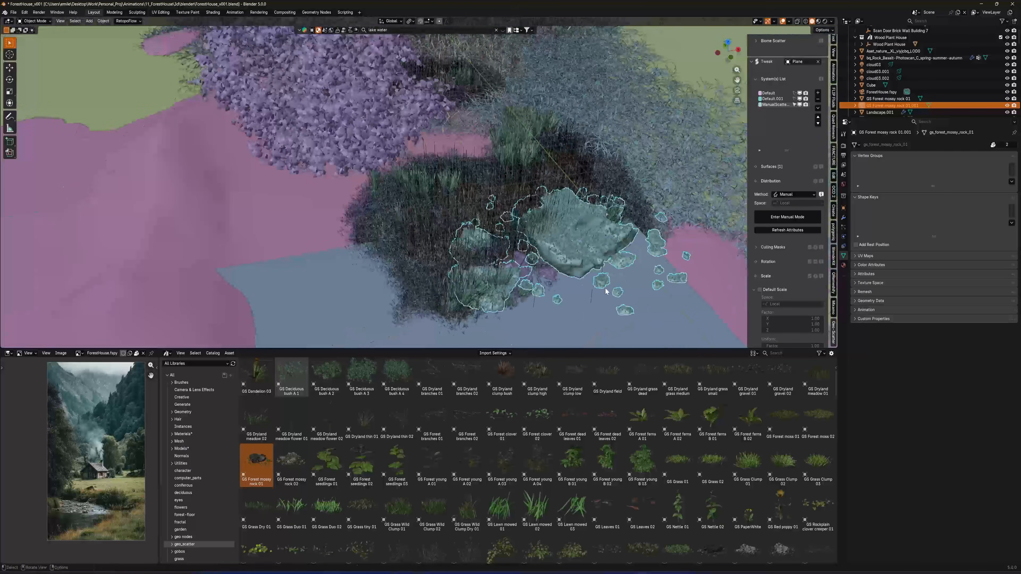
scroll(402, 241, "up", 2)
key("s")
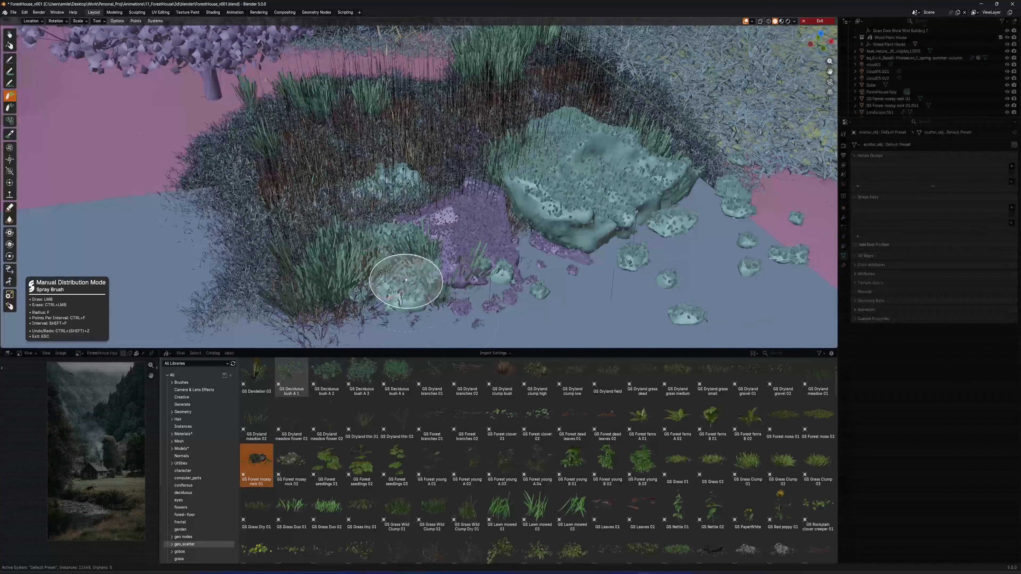
scroll(443, 305, "up", 2)
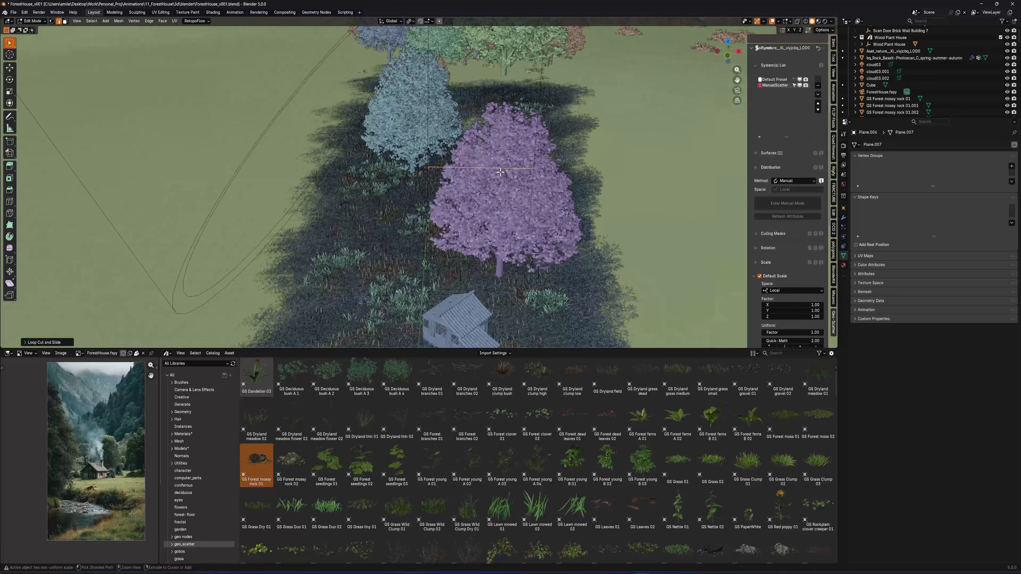
Add a loop cut to the Plane.006 mesh and move it along X with proportional editing
key("ctrl+r")
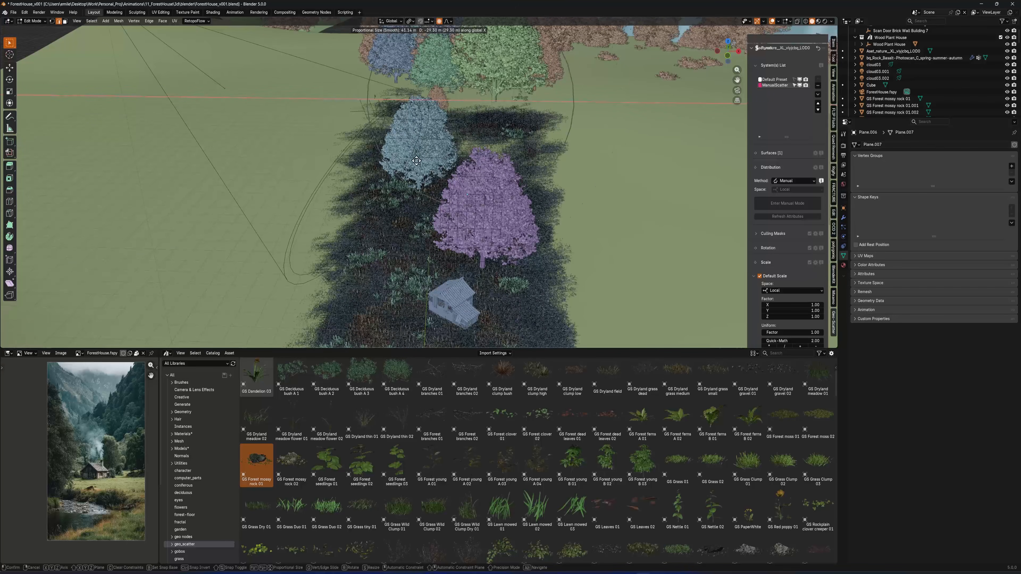
left_click(403, 171)
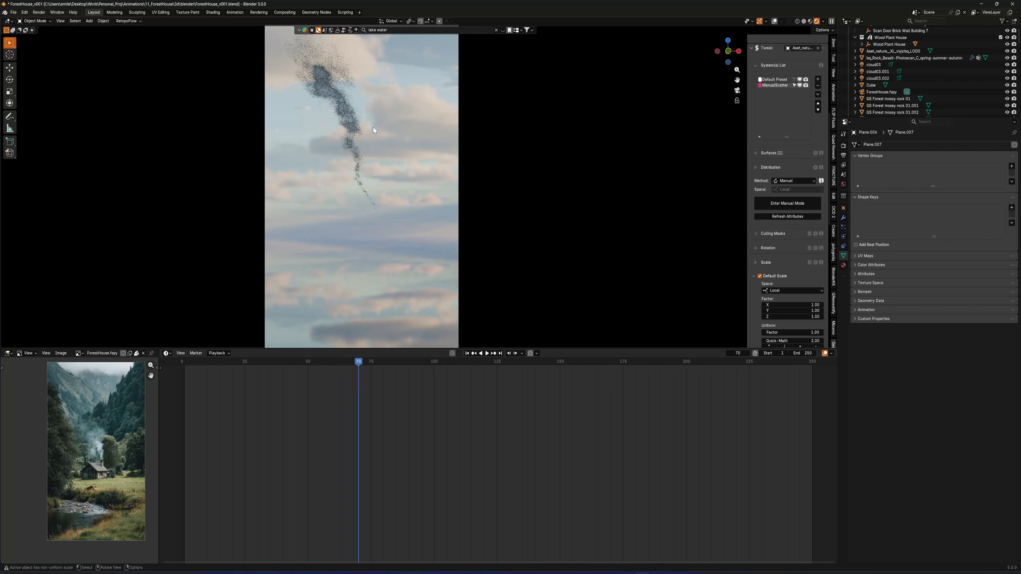
Play the animation in the camera view to preview the chimney smoke, and stop playback
key("space")
key("space")
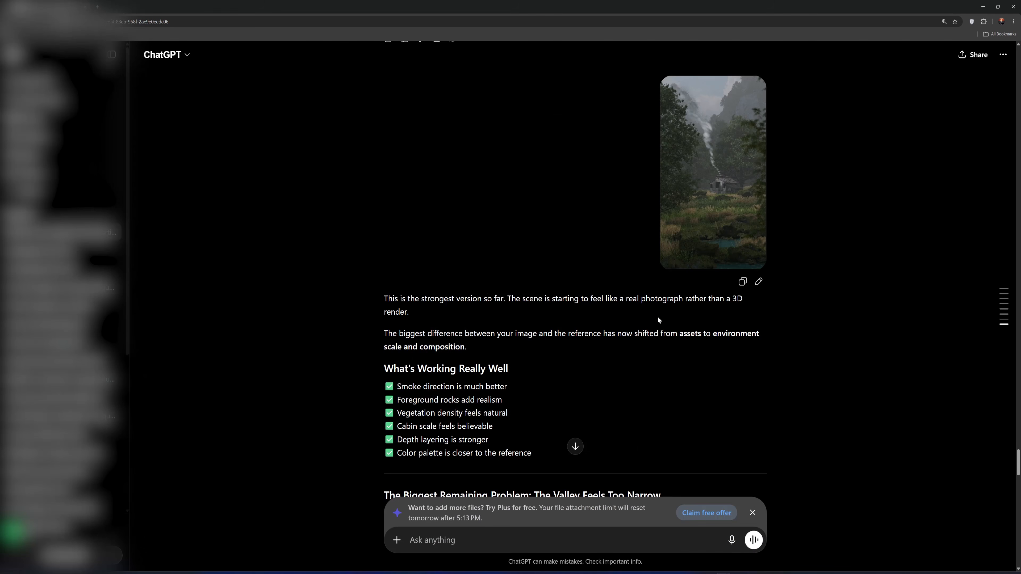
Switch to ChatGPT, enlarge the submitted render, and read the feedback on valley scale, mountains, foreground, stream path and final polish
scroll(579, 390, "down", 1)
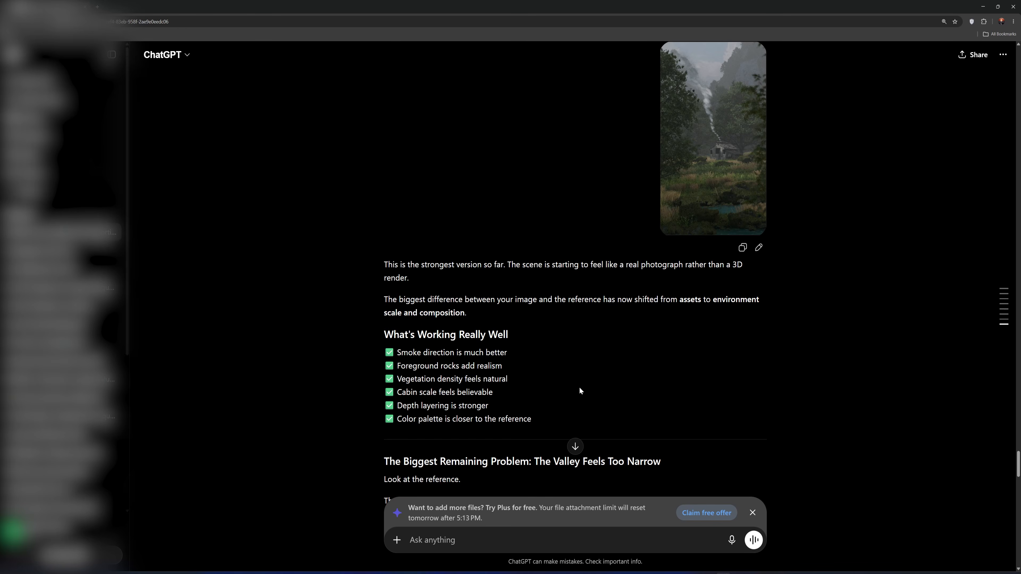
left_click(700, 193)
left_click(836, 287)
scroll(690, 305, "down", 2)
scroll(637, 317, "down", 2)
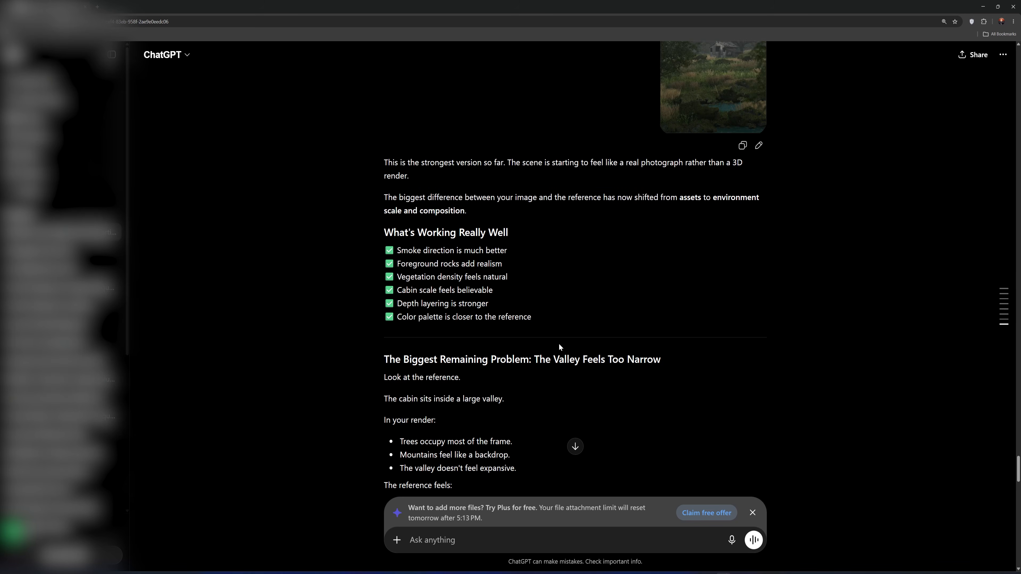
scroll(557, 346, "down", 2)
scroll(554, 348, "down", 7)
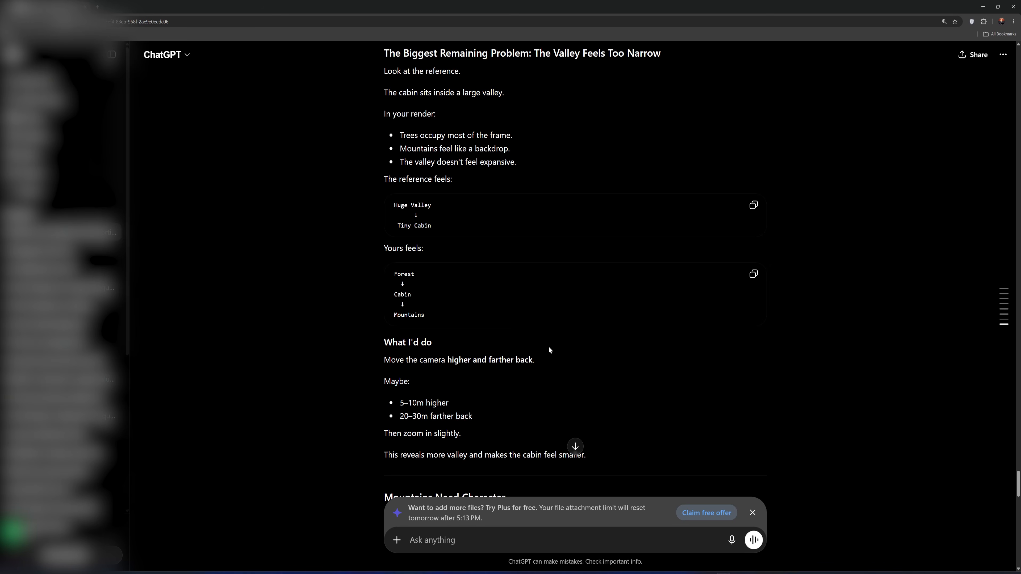
scroll(546, 350, "down", 3)
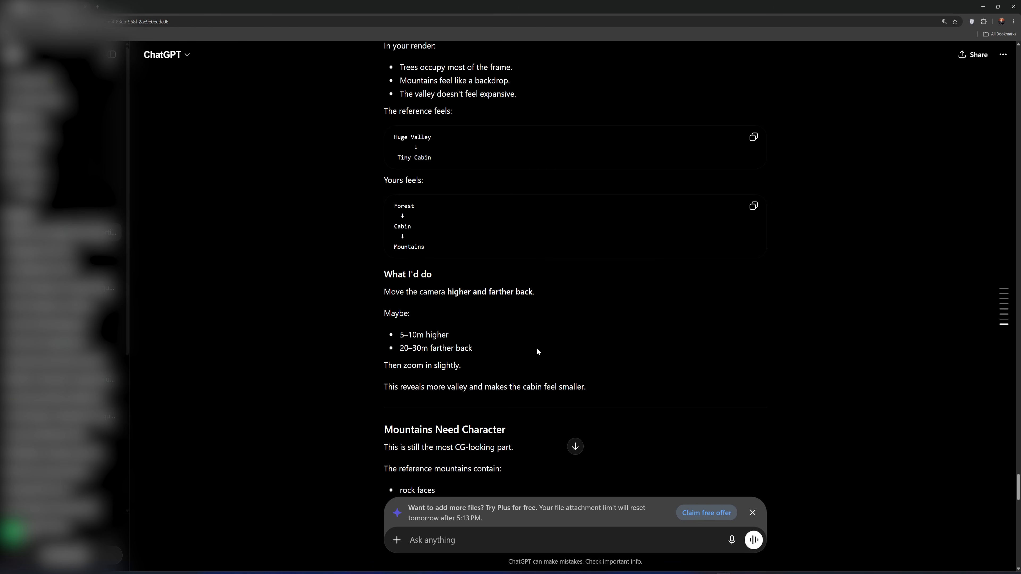
scroll(523, 349, "down", 15)
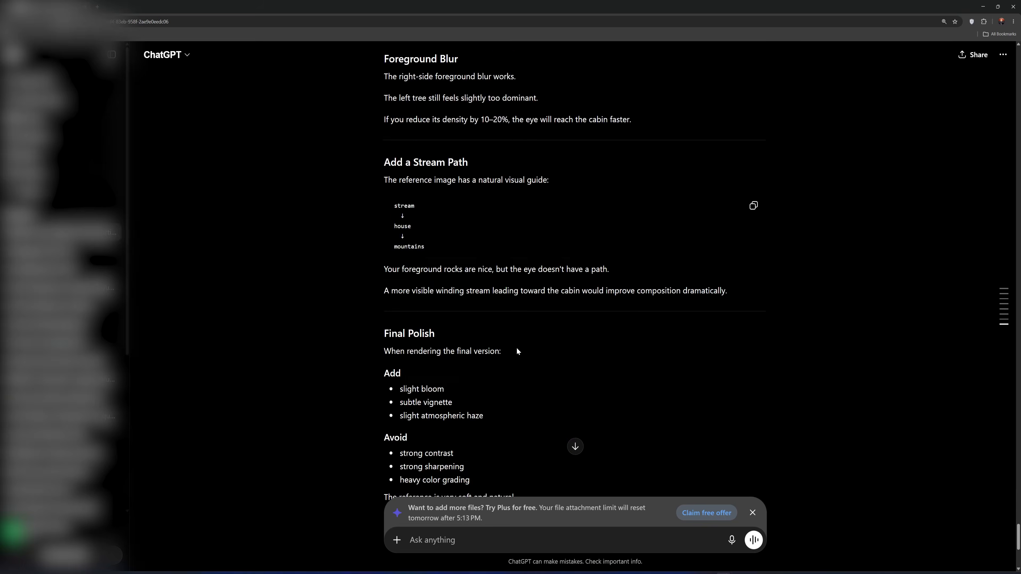